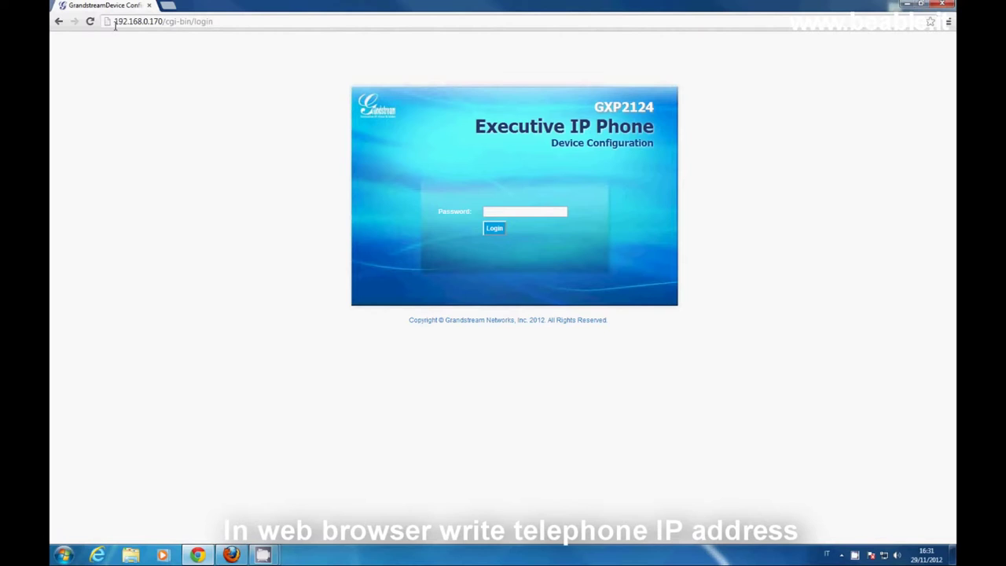
Log in to the GXP2124 web page with the default password to reach the Status page.
drag(115, 22, 165, 22)
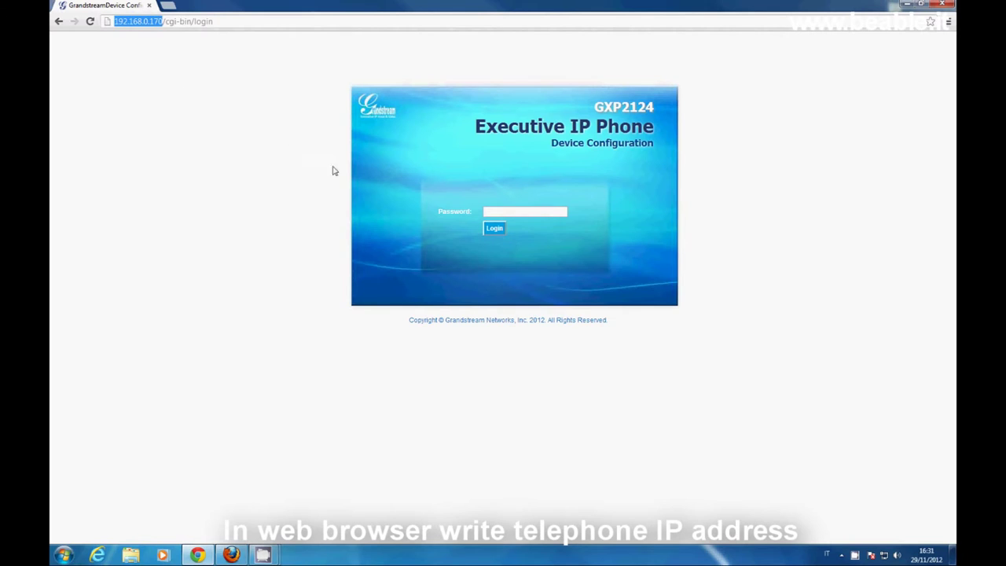
click(494, 212)
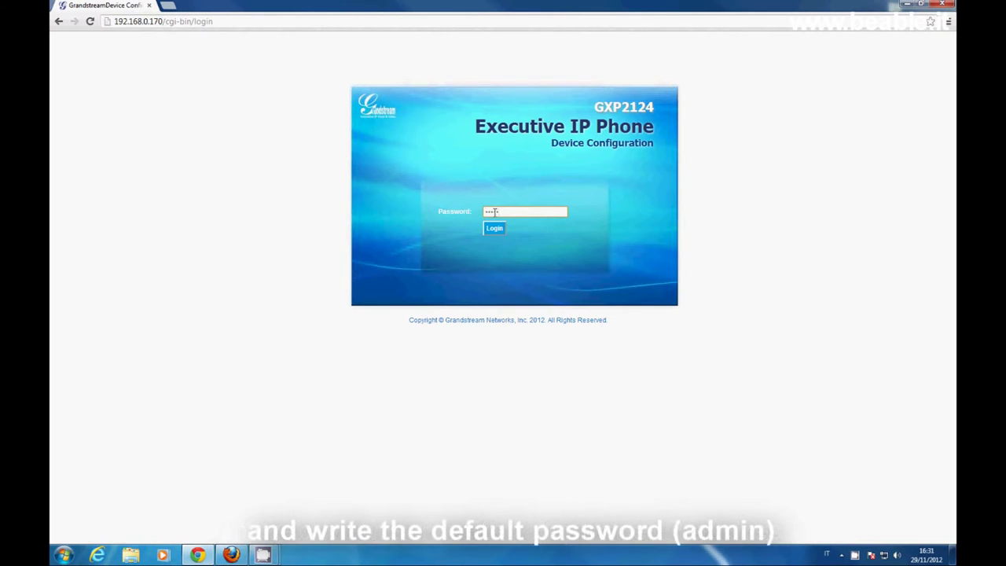
click(495, 229)
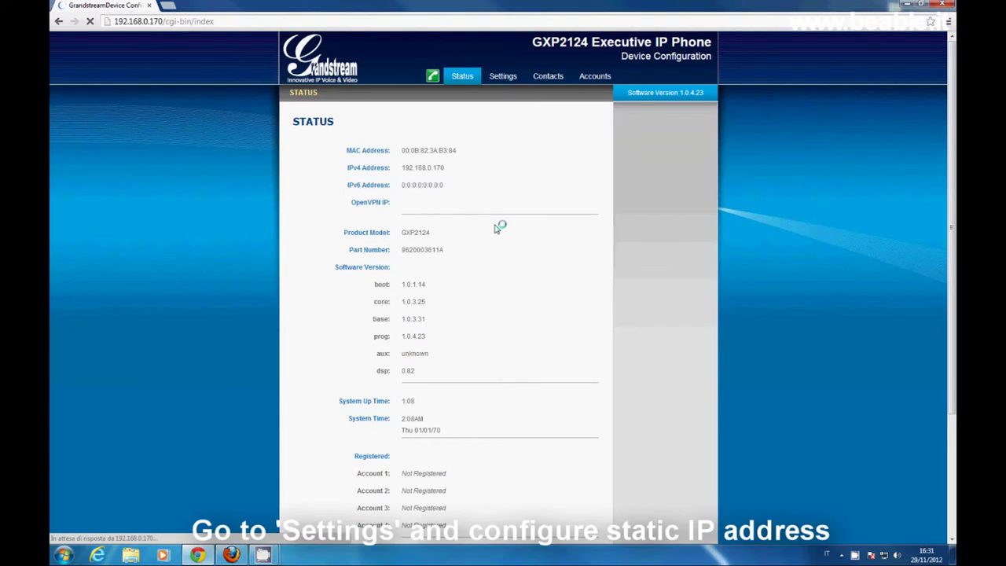
In the phone's basic network settings, set the static gateway to 192.168.0.2.
click(504, 80)
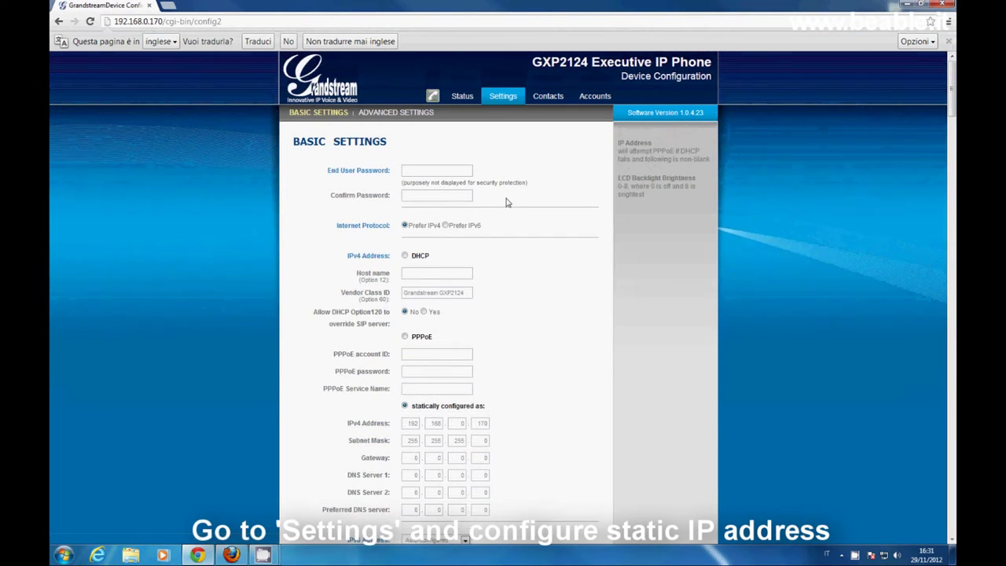
scroll(507, 202, down, 3)
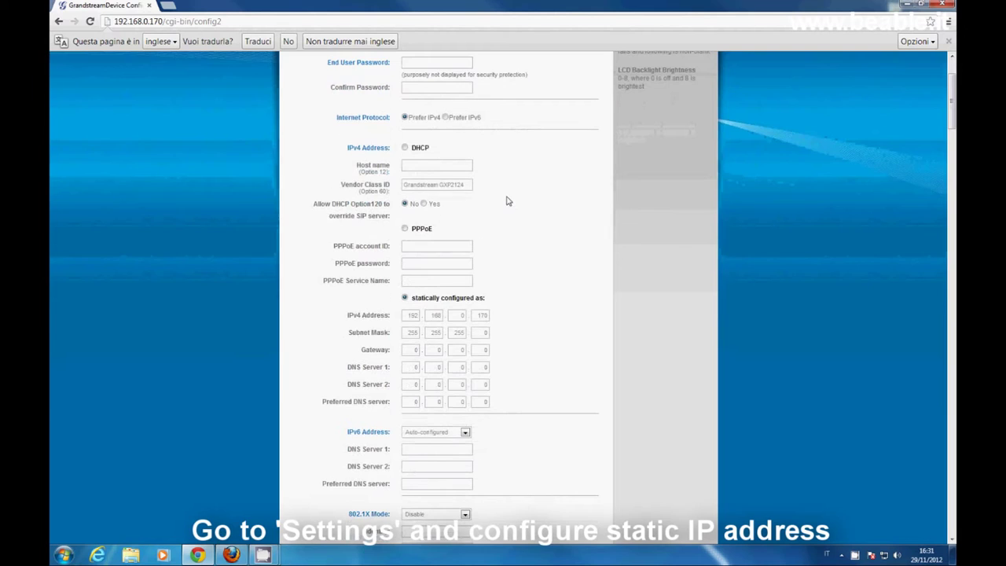
scroll(507, 202, down, 2)
drag(411, 244, 487, 246)
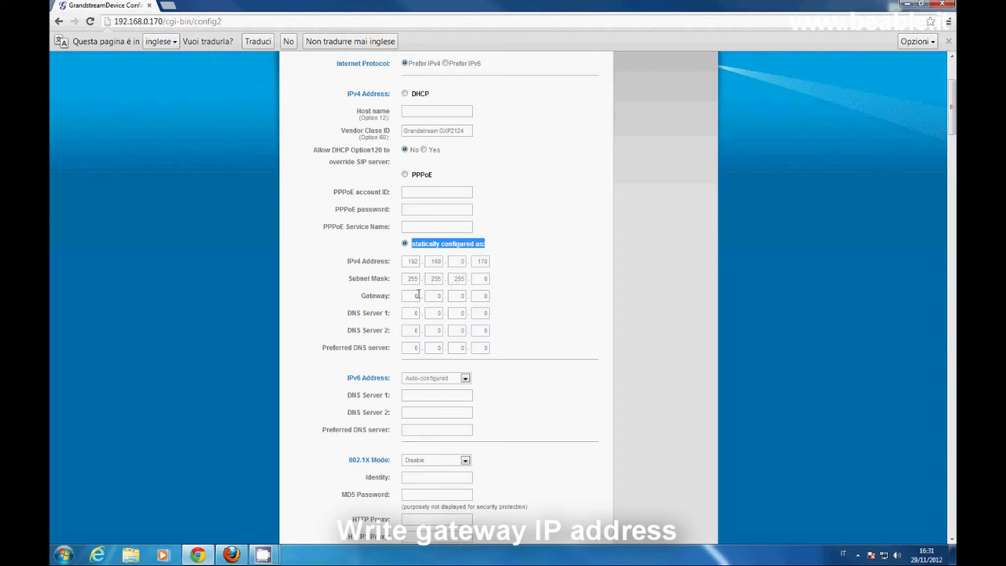
click(415, 295)
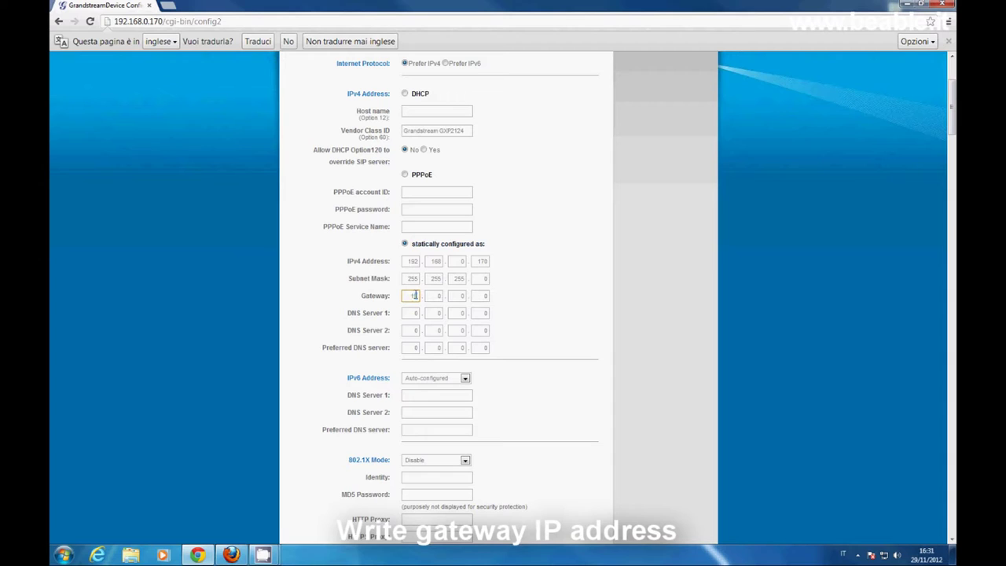
text(192)
click(438, 296)
text(168)
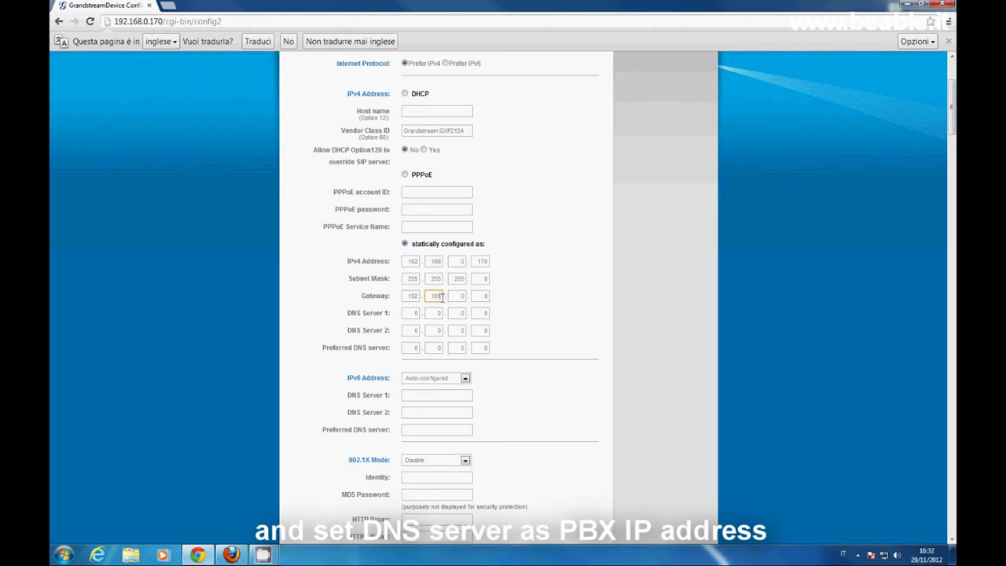
click(485, 295)
text(2)
Set DNS Server 1 to 192.168.0.151.
click(414, 313)
text(192)
click(438, 313)
text(168)
click(486, 313)
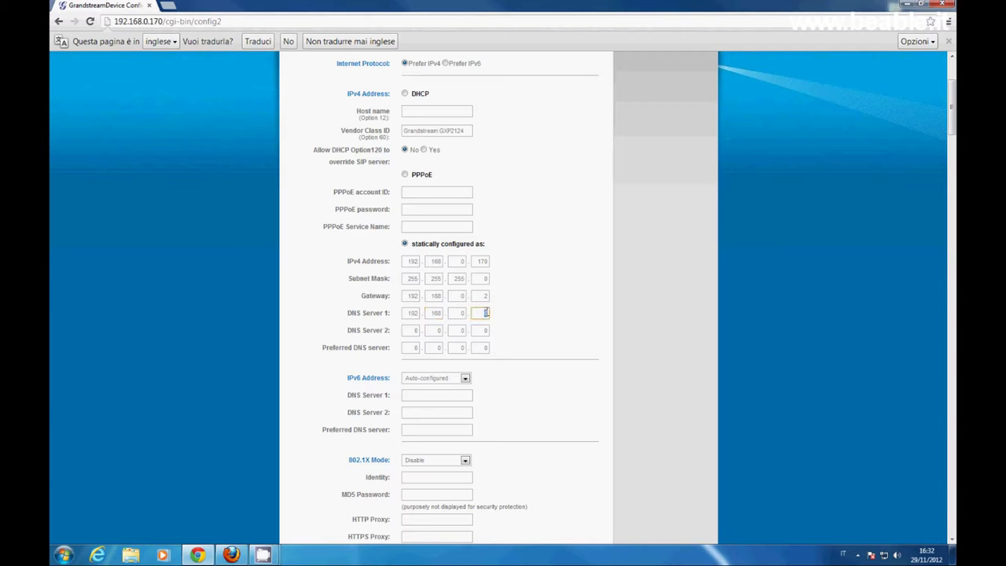
text(151)
scroll(505, 338, down, 3)
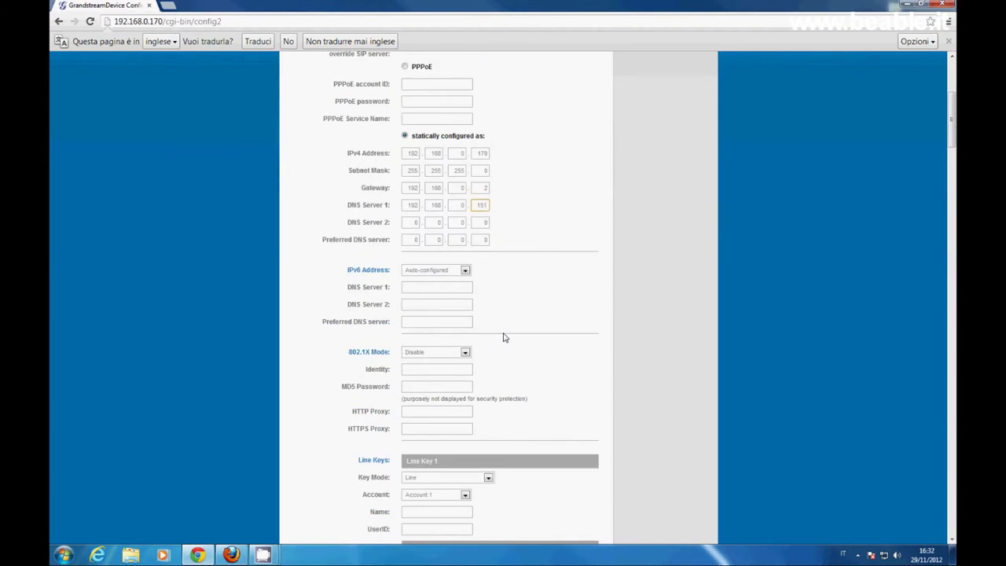
scroll(504, 338, down, 4)
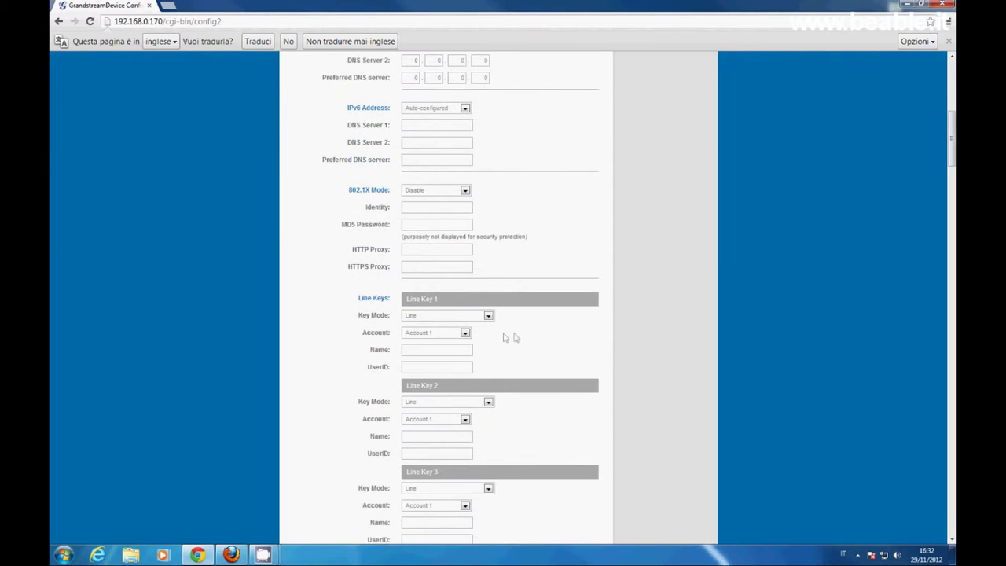
scroll(638, 344, down, 4)
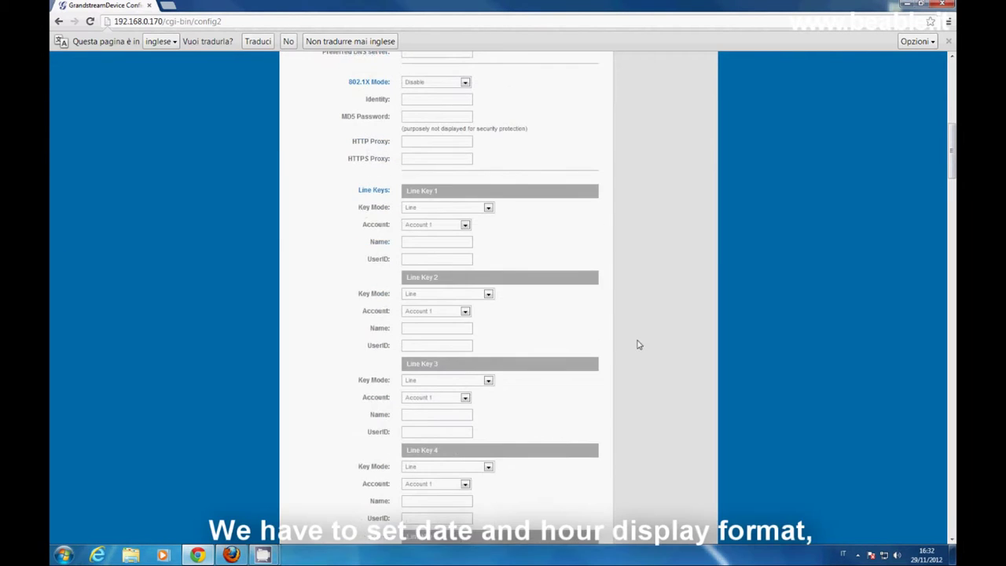
scroll(616, 350, down, 4)
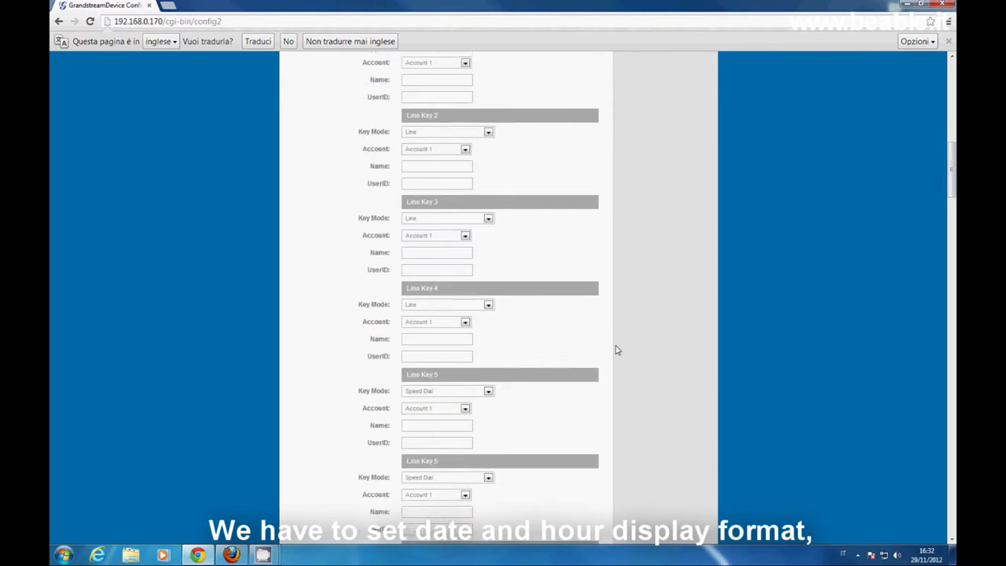
scroll(616, 349, down, 5)
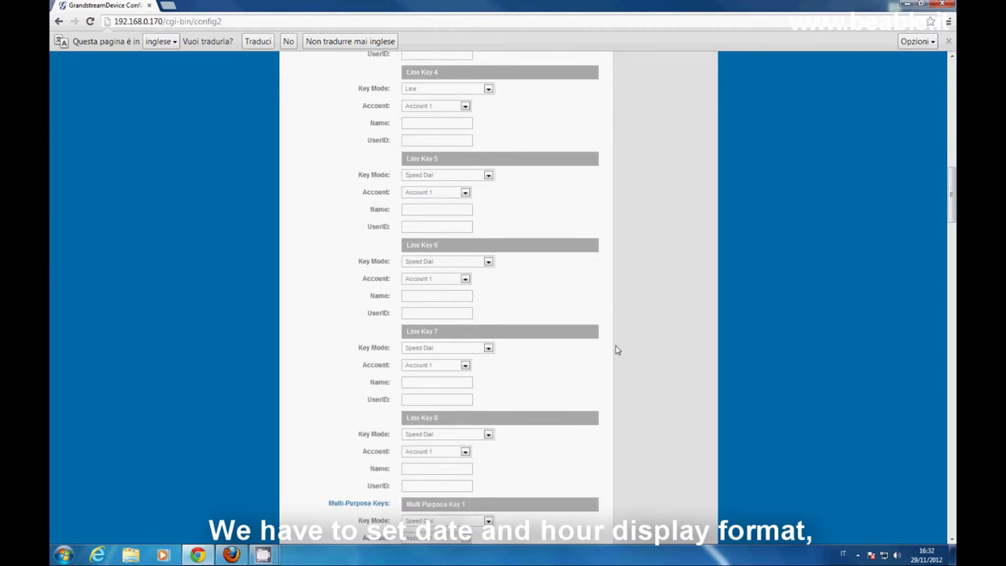
scroll(617, 350, down, 3)
scroll(616, 350, down, 5)
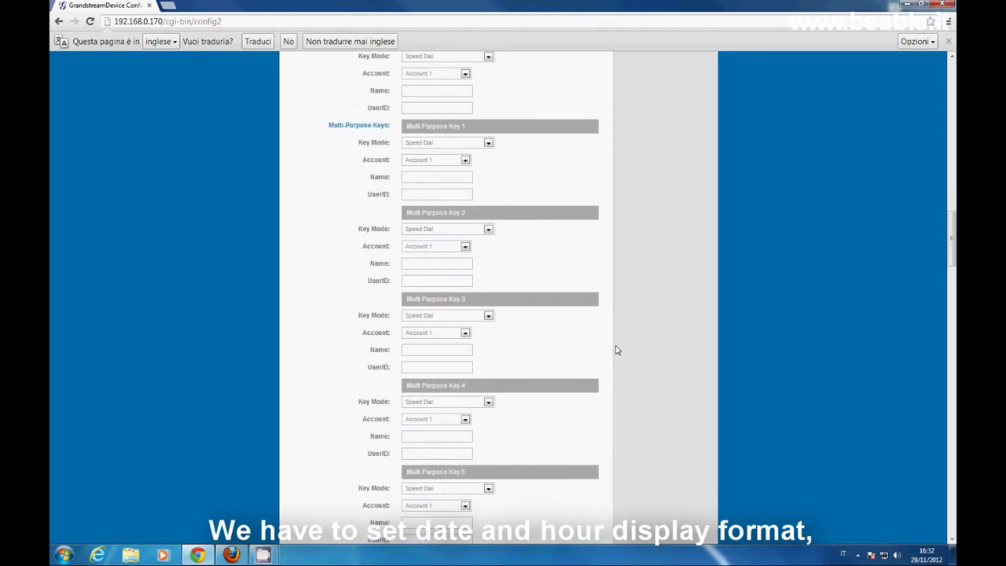
scroll(616, 350, down, 5)
scroll(616, 349, down, 12)
scroll(617, 349, down, 20)
scroll(616, 350, down, 20)
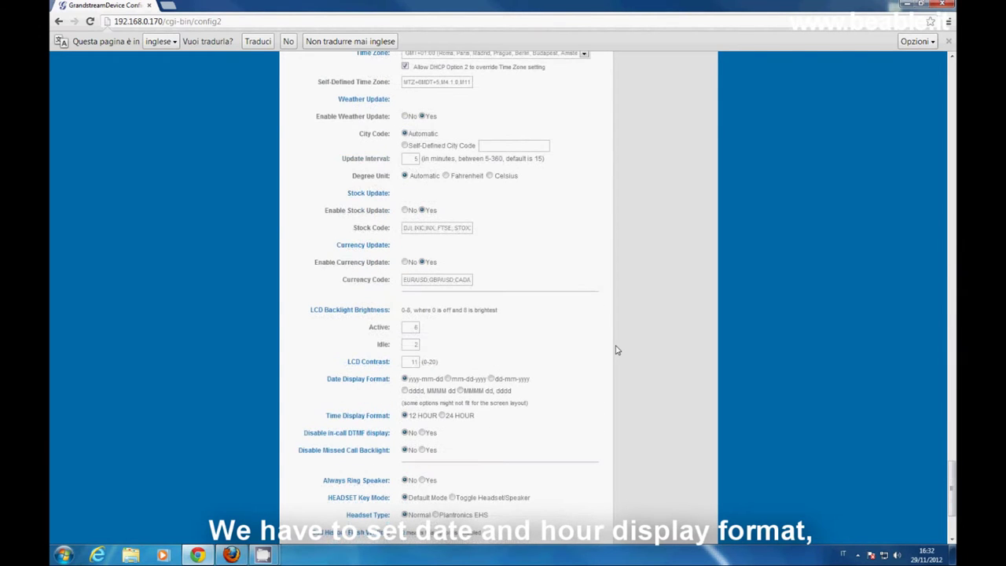
scroll(616, 350, down, 1)
scroll(617, 349, down, 1)
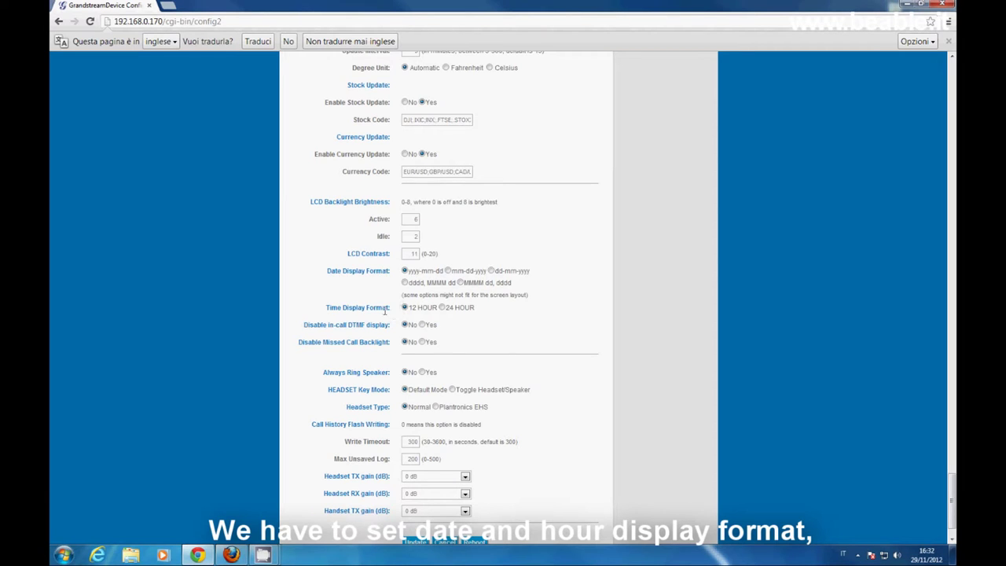
scroll(544, 355, down, 1)
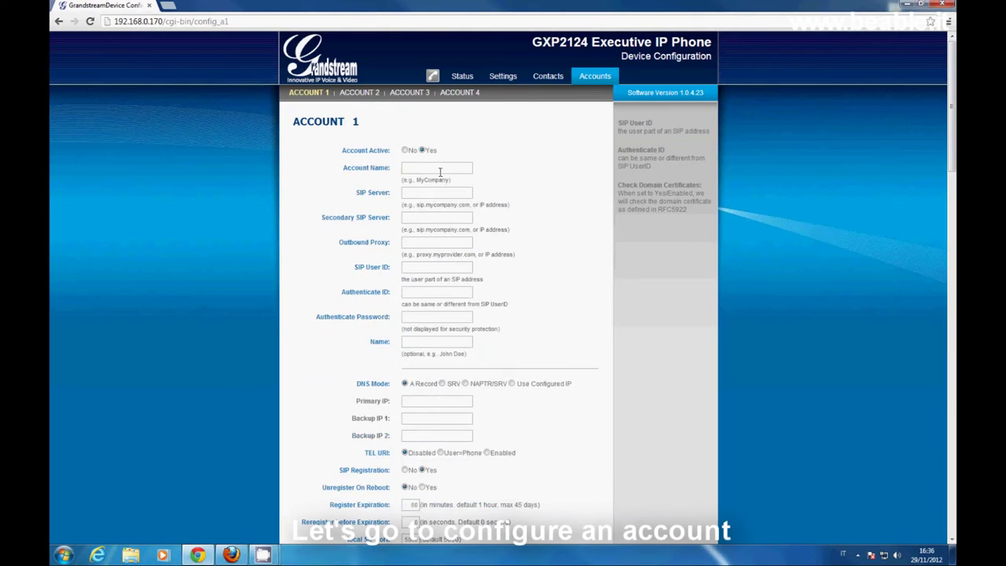
Name Account 1 '252' and point its SIP server and outbound proxy to 192.168.0.151.
click(439, 169)
text(252)
click(432, 191)
text(192)
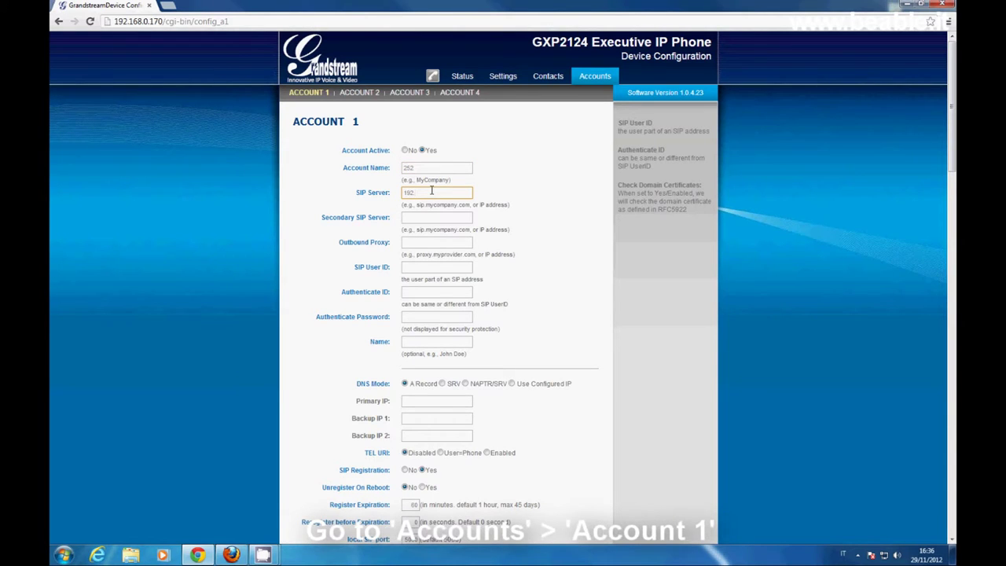
text(.168.0.151)
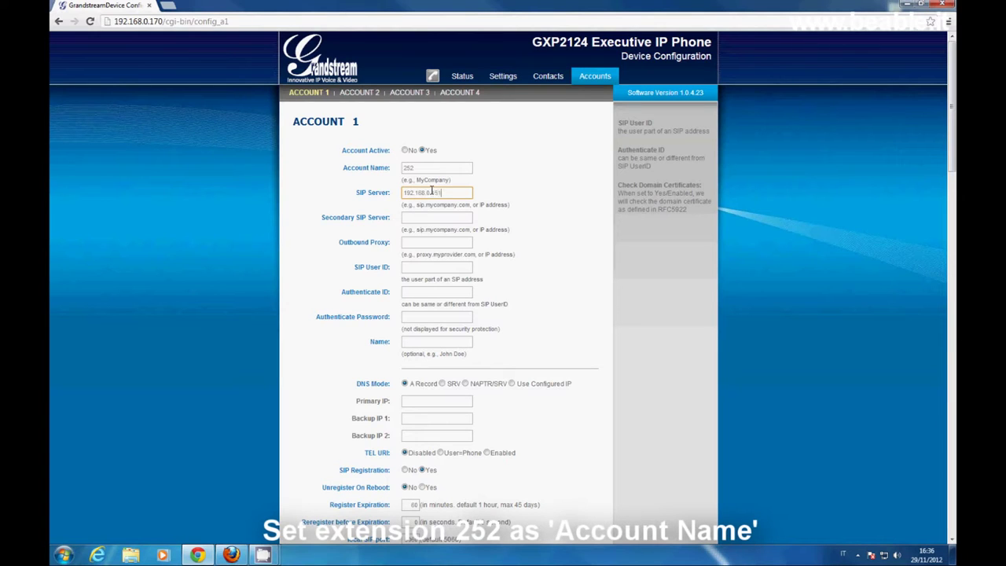
click(436, 242)
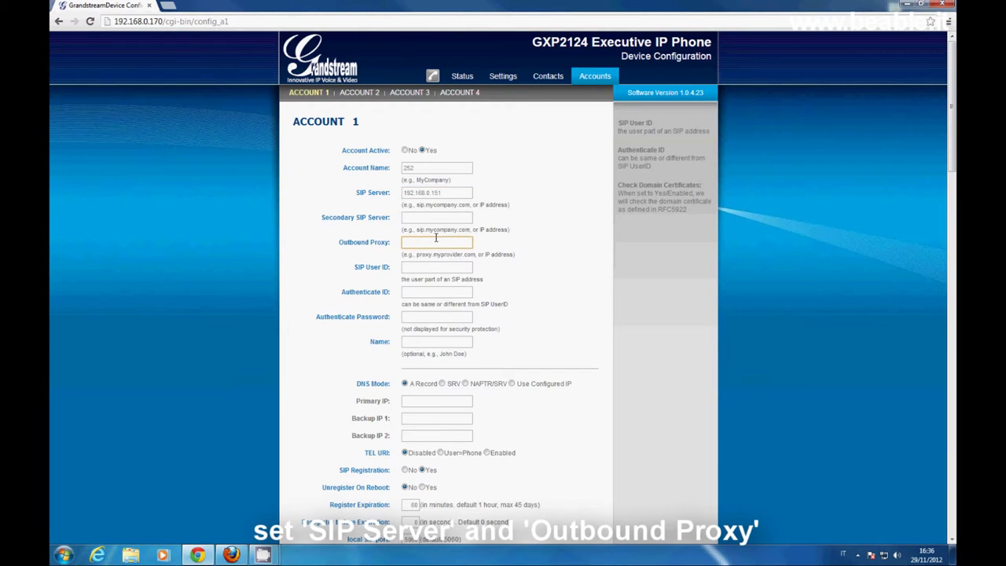
text(192.168.0.151)
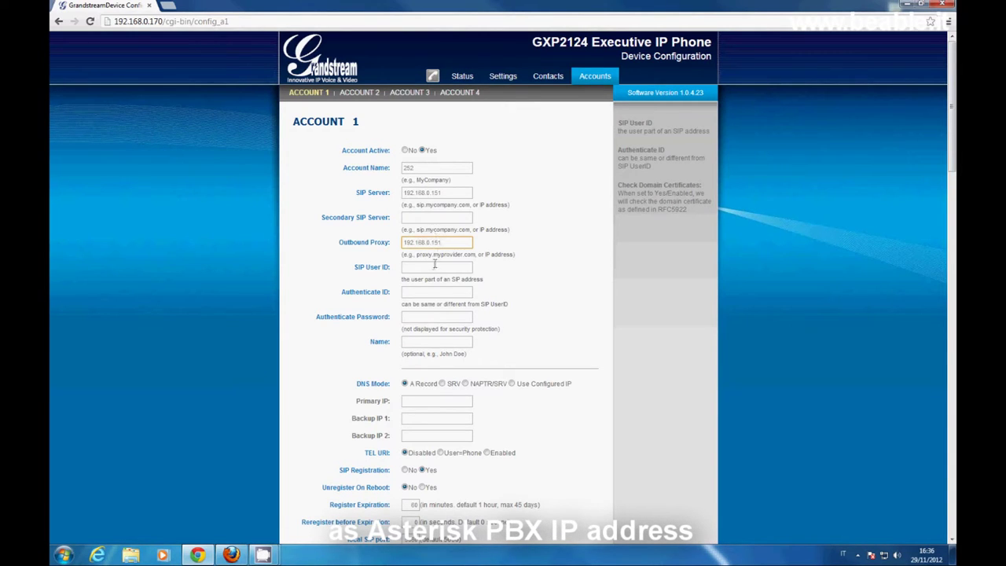
Enter 252 as SIP user ID, authenticate ID and display name, plus the extension password.
click(433, 268)
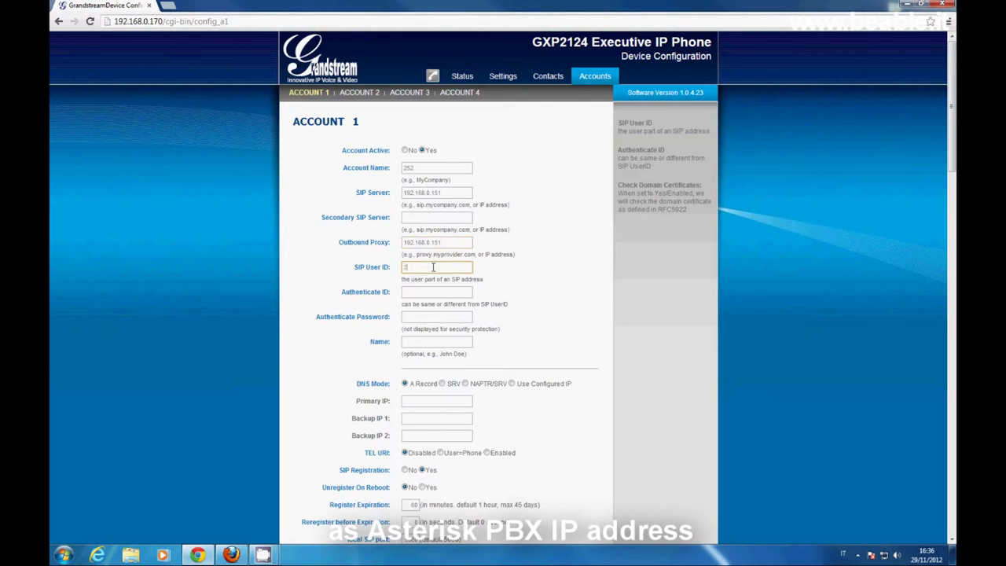
click(426, 291)
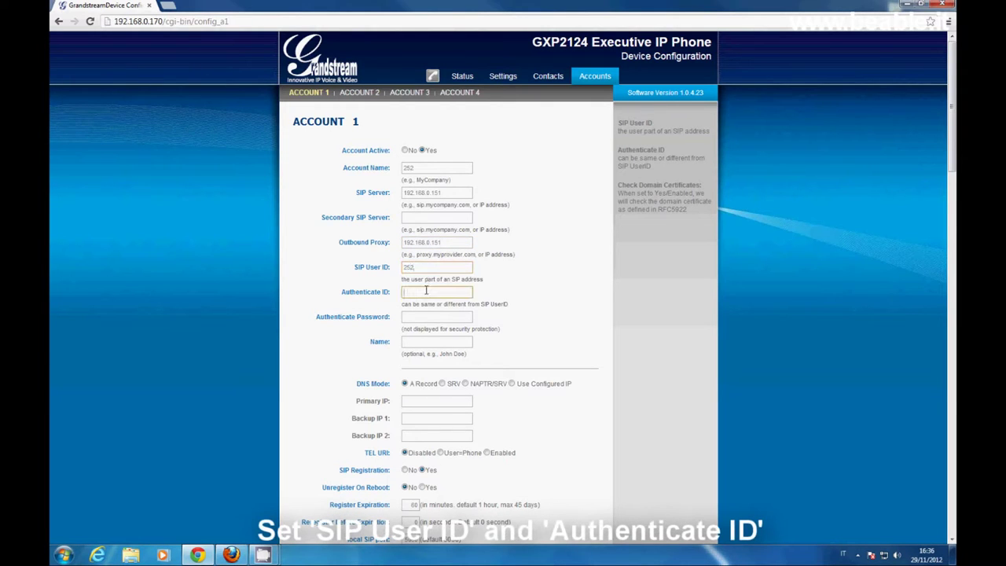
text(252)
click(413, 316)
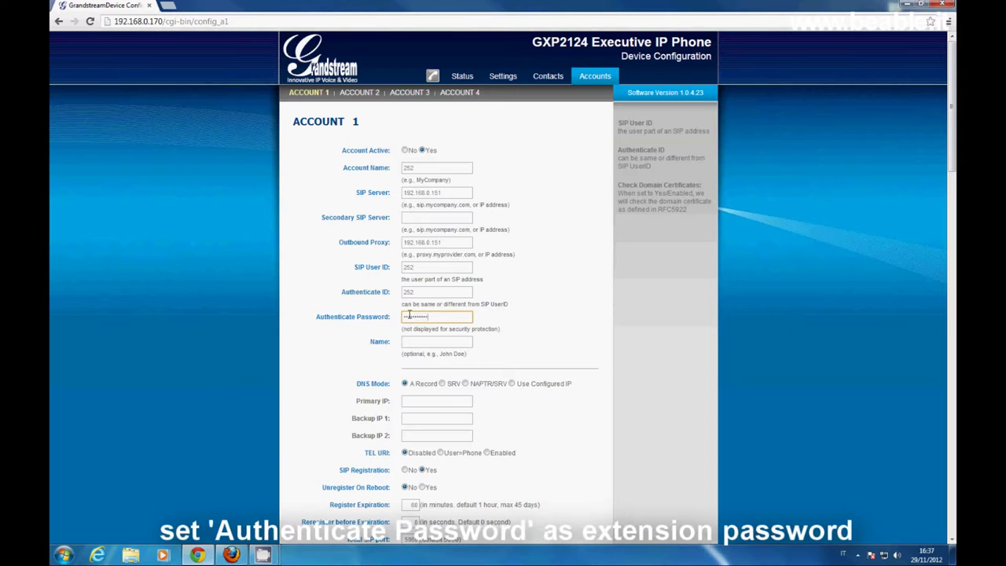
click(429, 340)
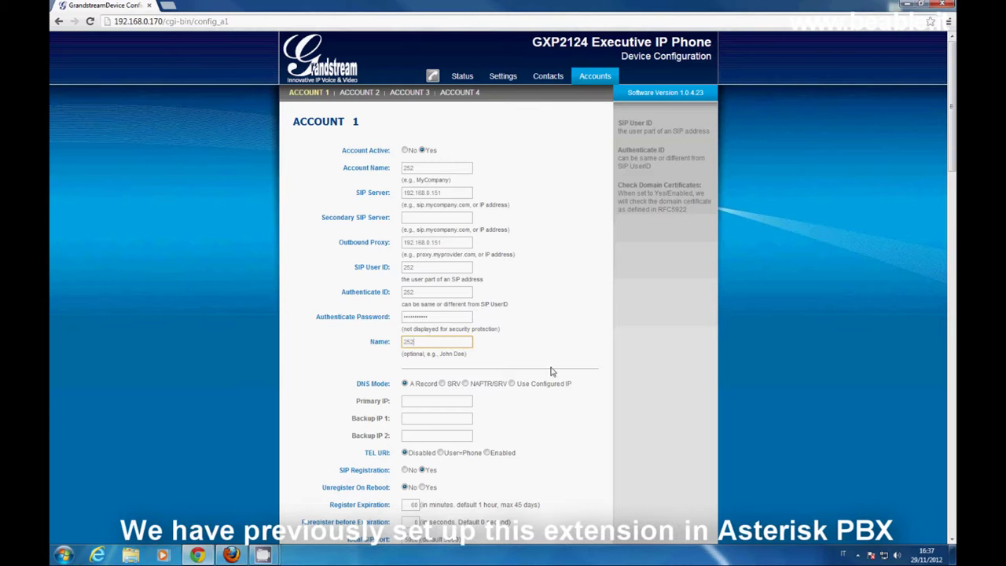
Enable sending DTMF via SIP INFO for Account 1.
scroll(540, 360, down, 4)
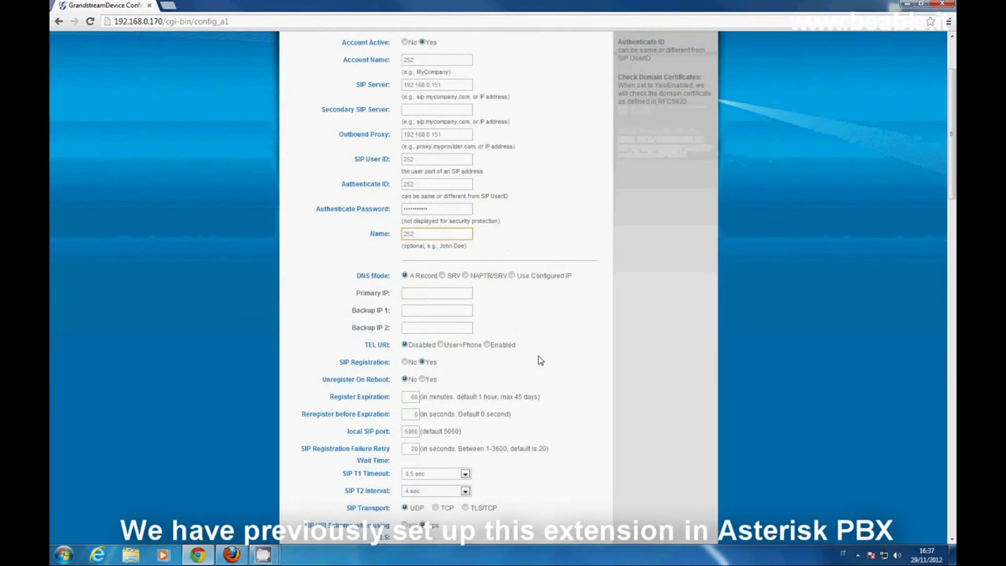
scroll(539, 360, down, 1)
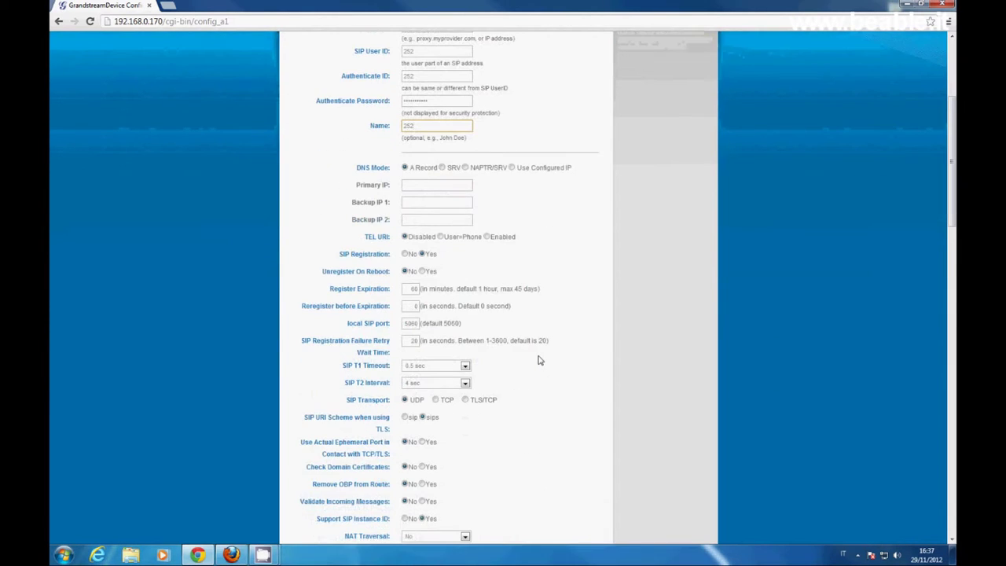
scroll(539, 360, down, 1)
scroll(539, 360, down, 1)
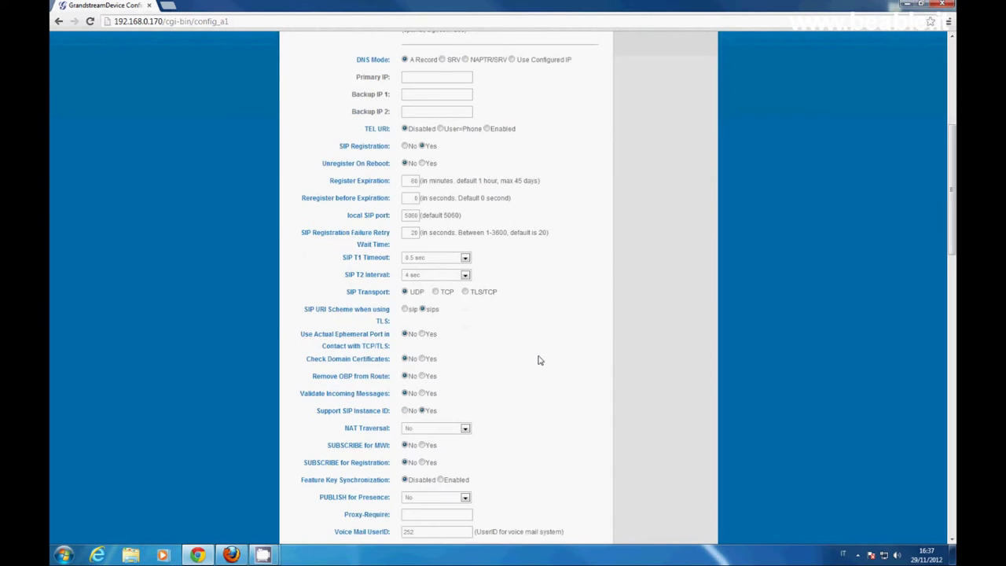
scroll(539, 360, down, 2)
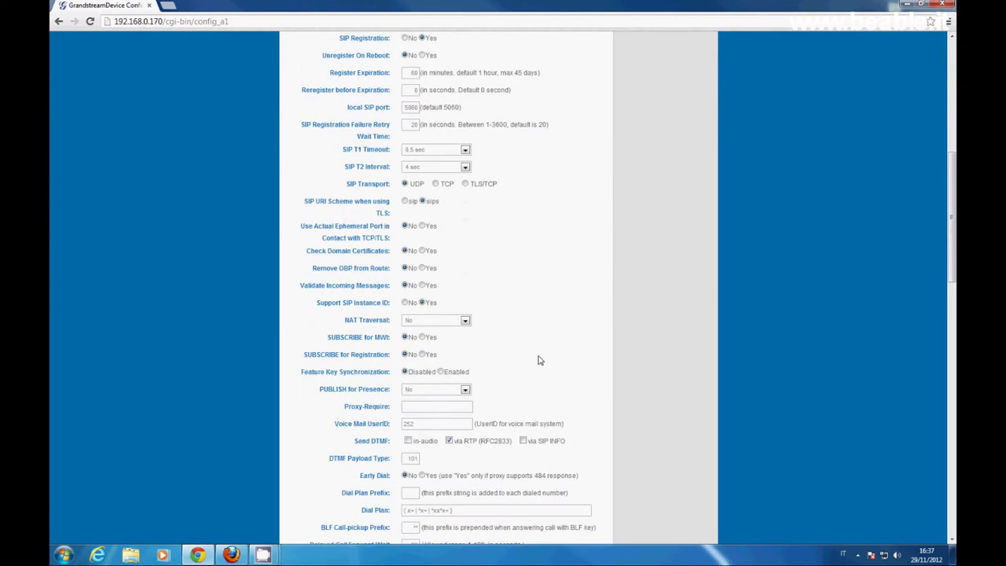
scroll(539, 360, down, 1)
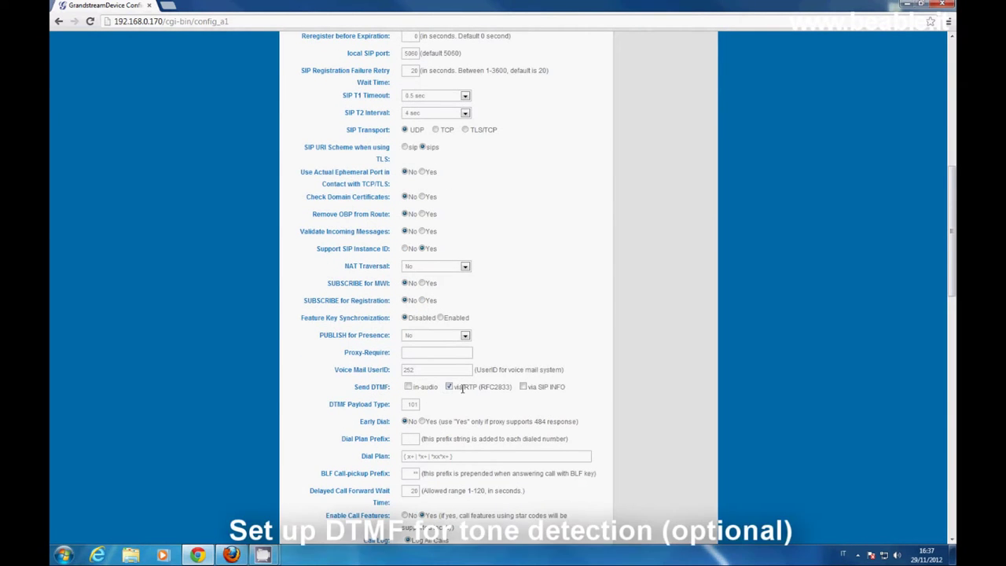
click(524, 387)
Save the Account 1 settings with Update and reboot the phone.
scroll(486, 408, down, 2)
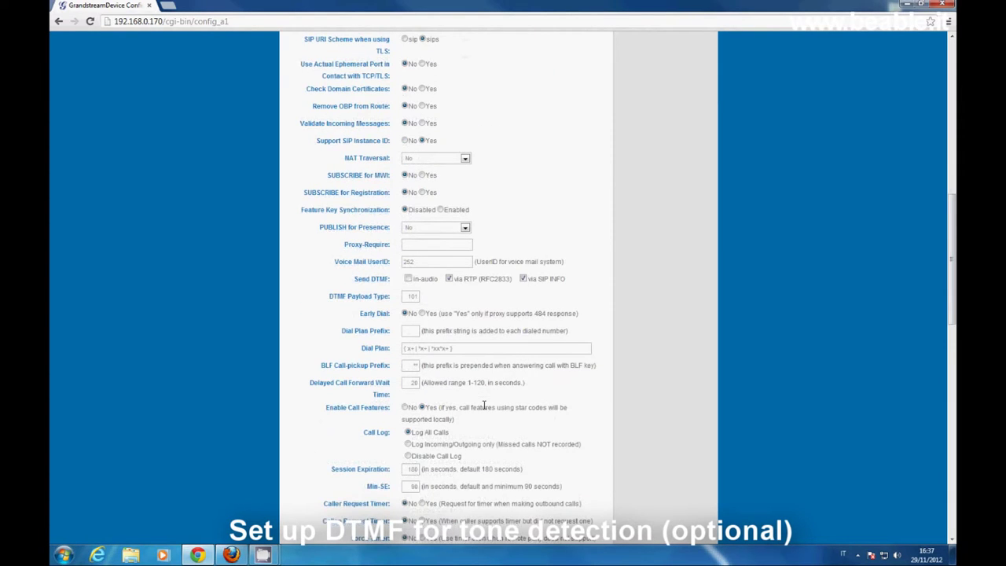
scroll(484, 406, down, 1)
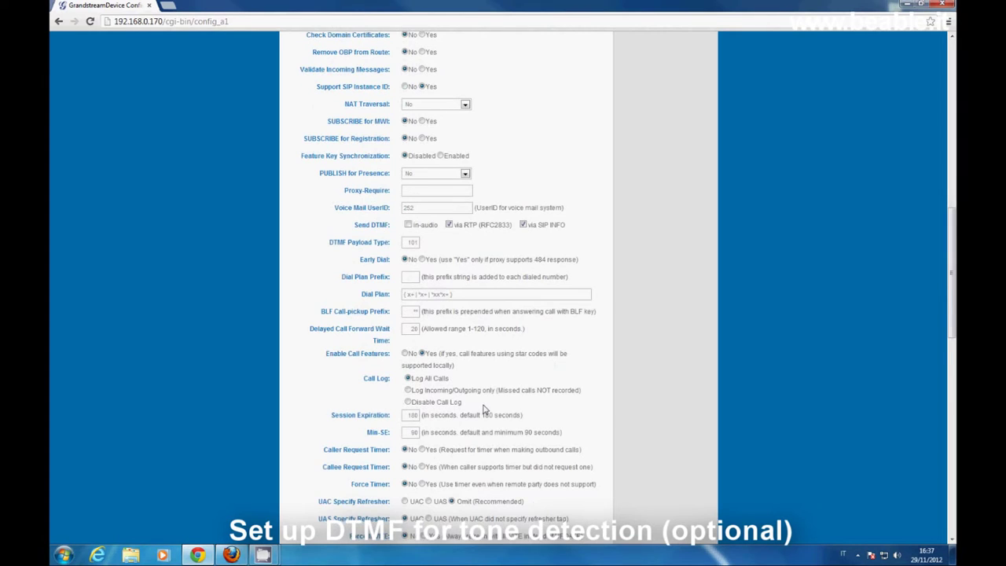
scroll(485, 409, down, 1)
scroll(485, 409, down, 1)
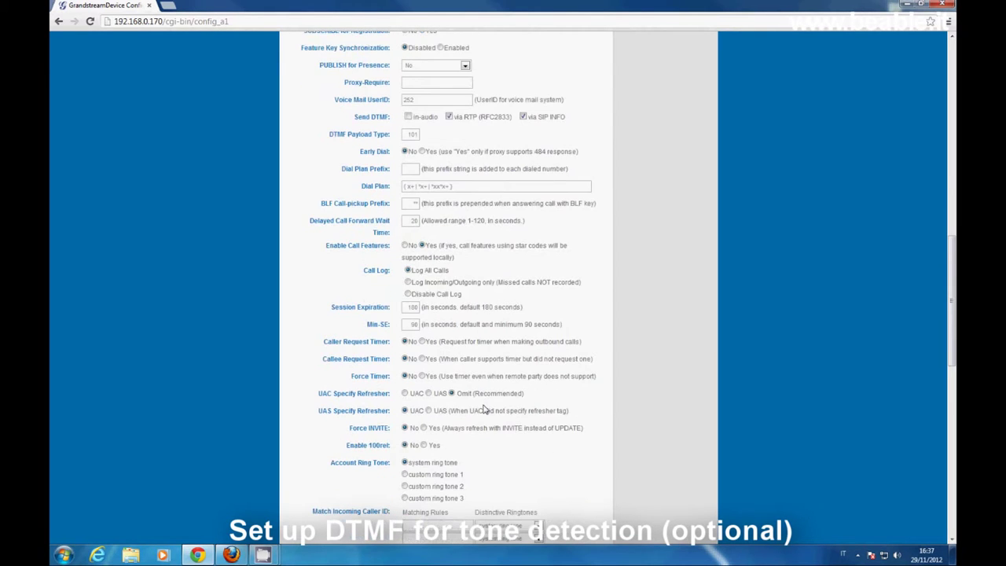
scroll(485, 409, down, 1)
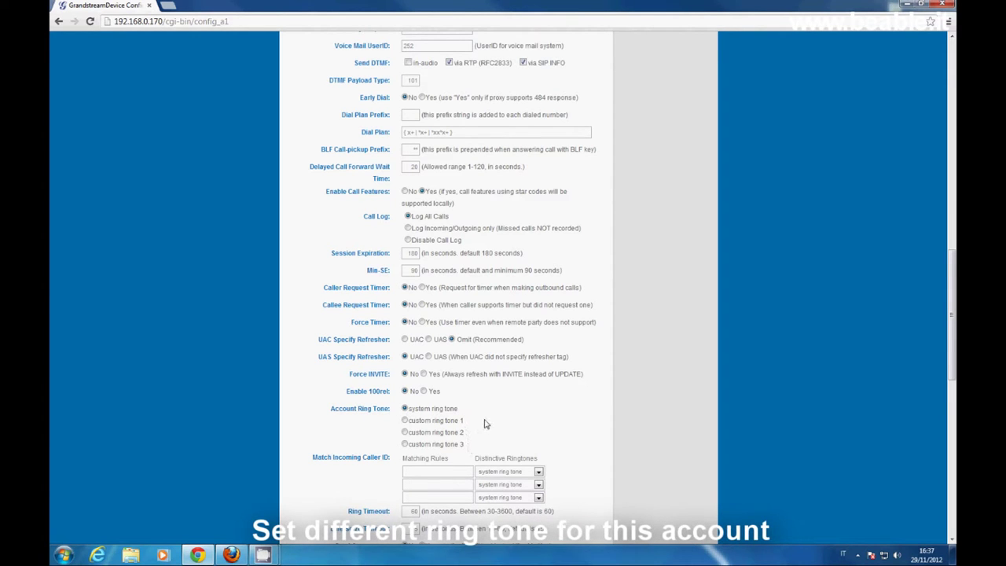
scroll(485, 425, down, 3)
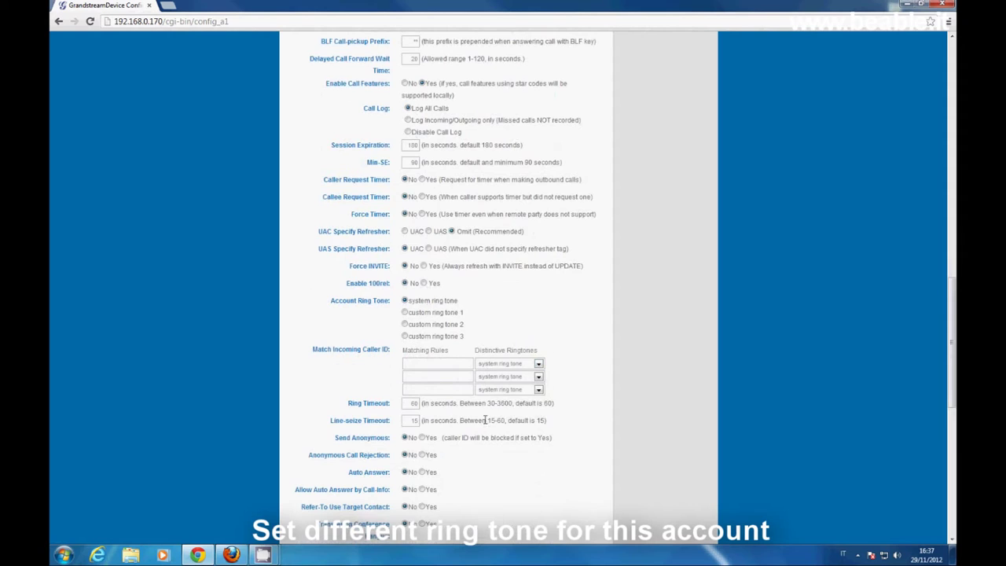
scroll(485, 424, down, 1)
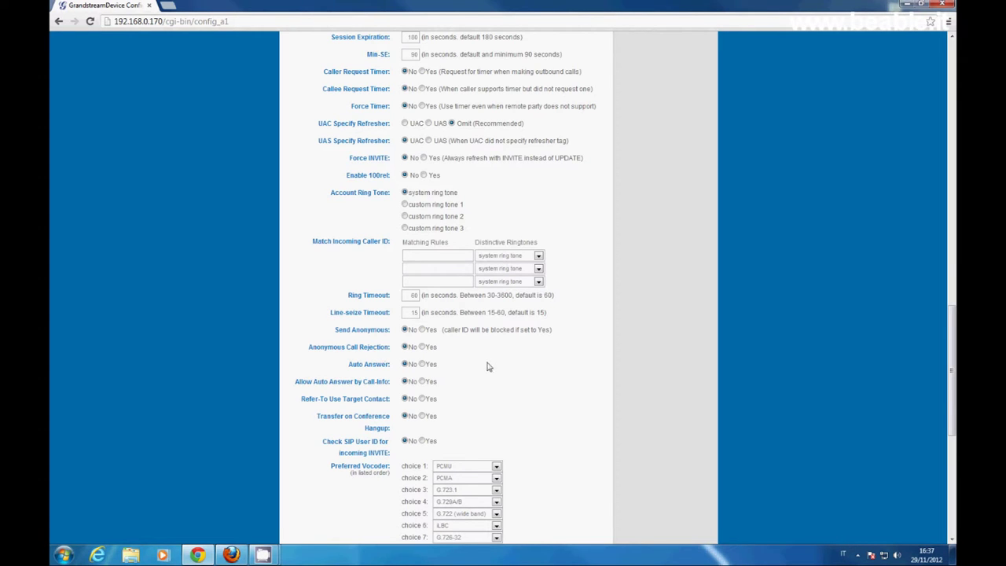
scroll(487, 367, down, 5)
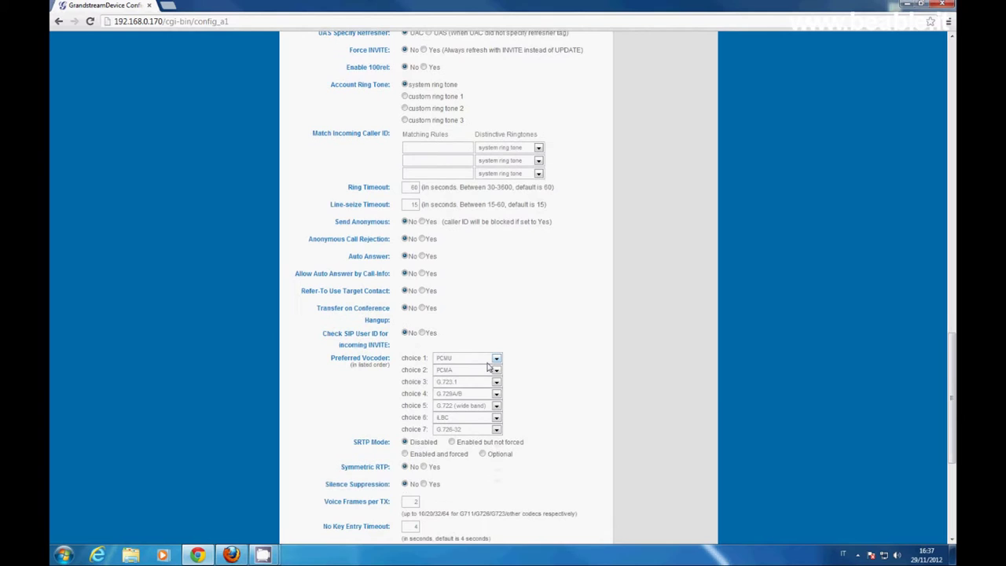
scroll(488, 367, down, 4)
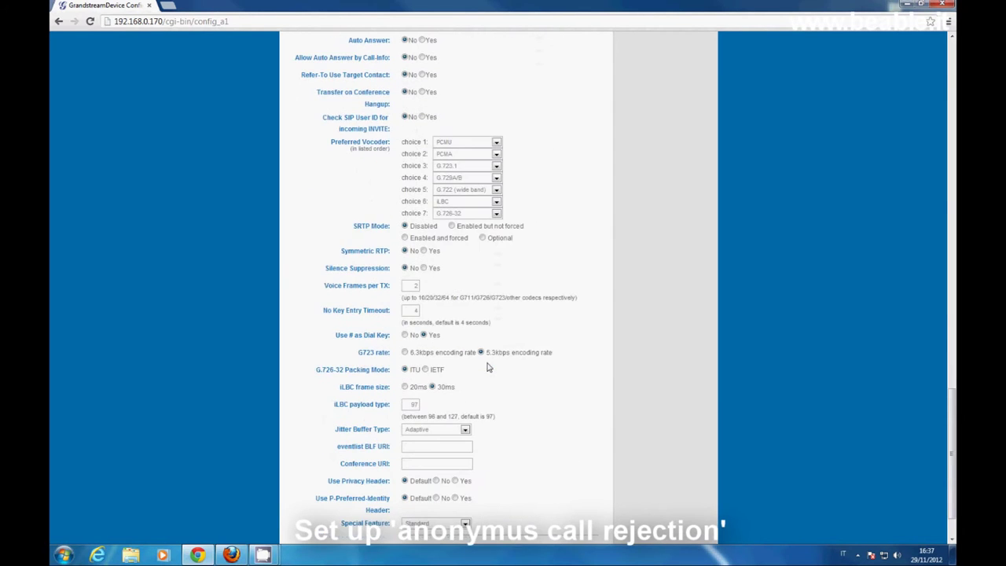
click(415, 497)
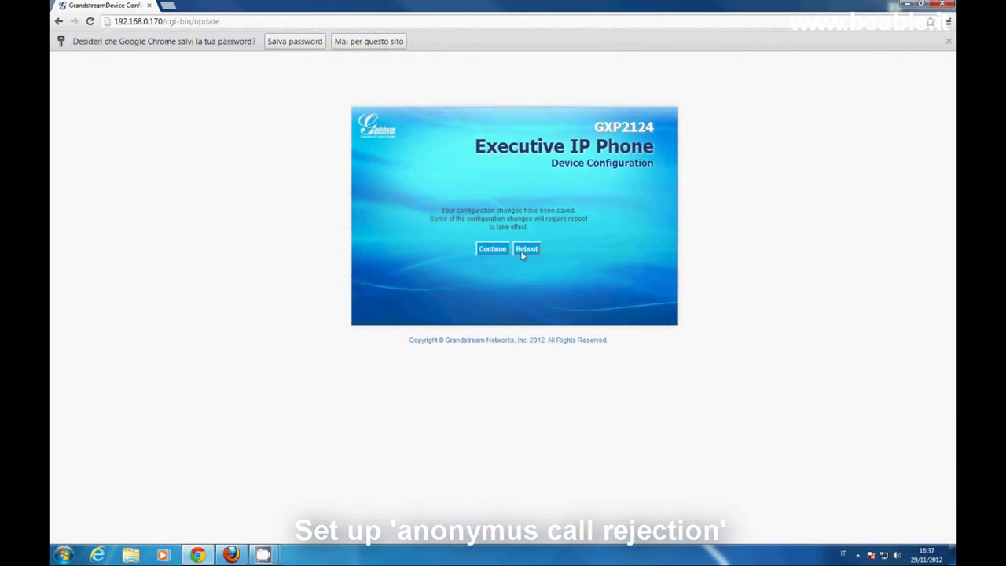
click(525, 249)
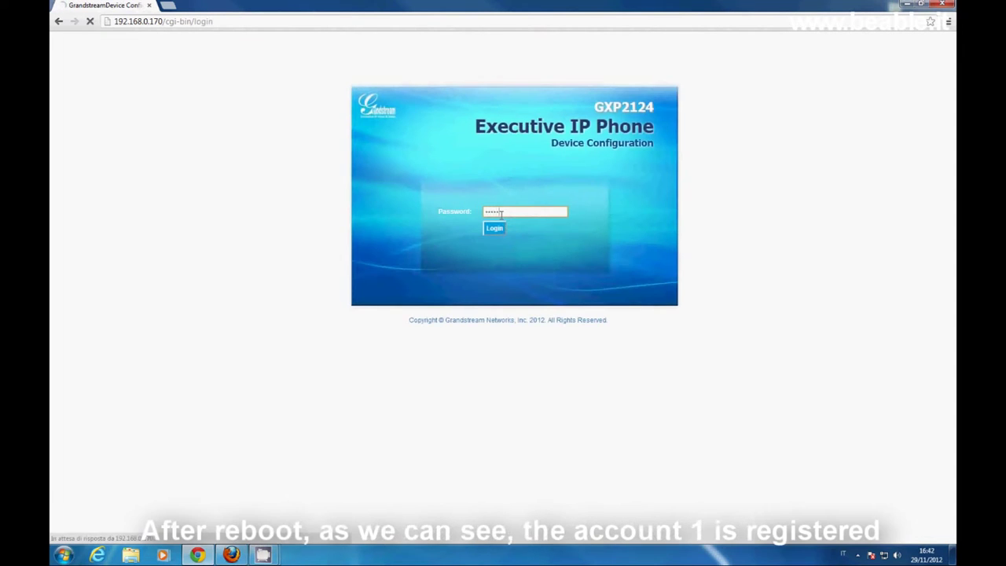
Log back in, confirm Account 1 shows Registered, and go to Basic Settings.
click(504, 228)
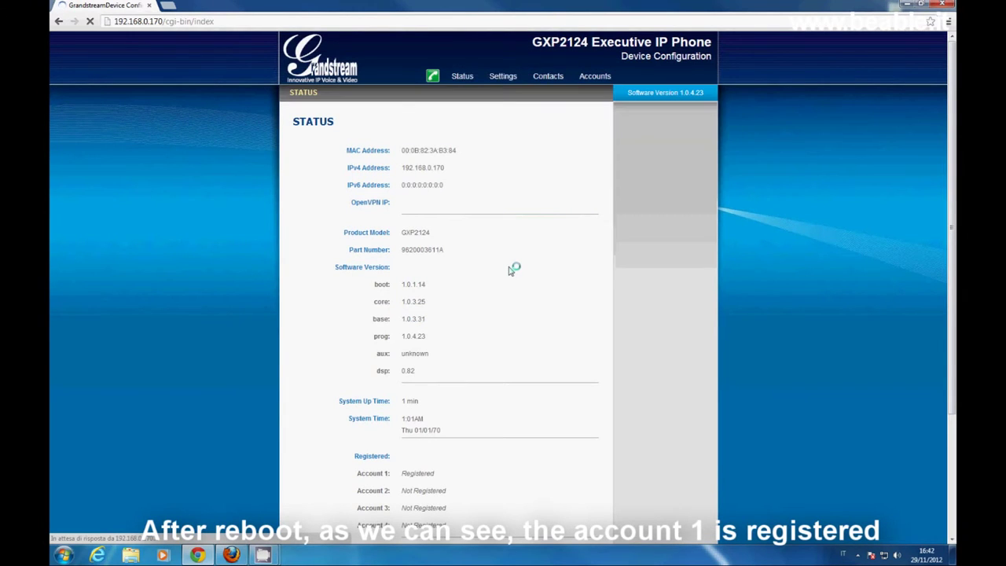
drag(359, 474, 444, 475)
click(443, 478)
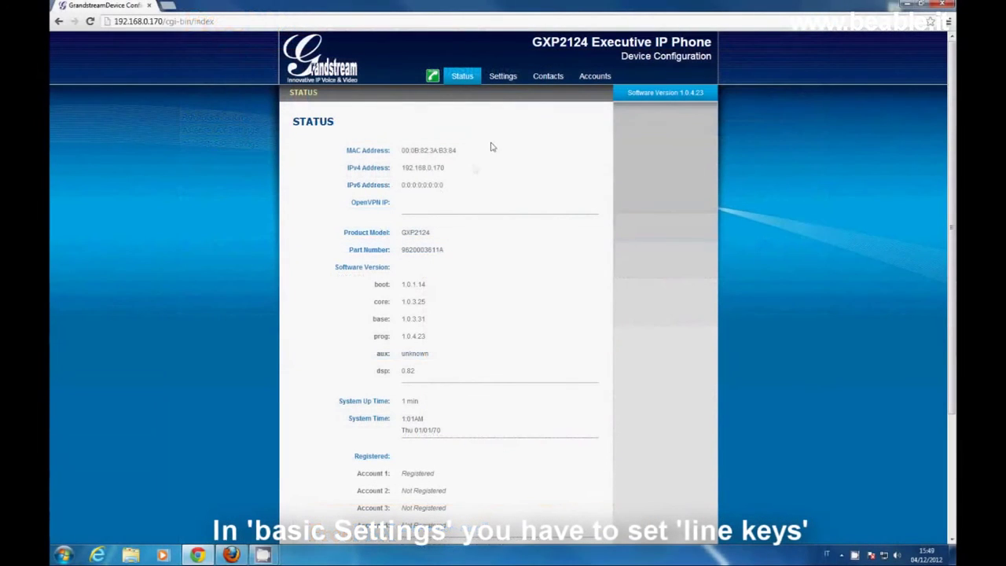
click(506, 82)
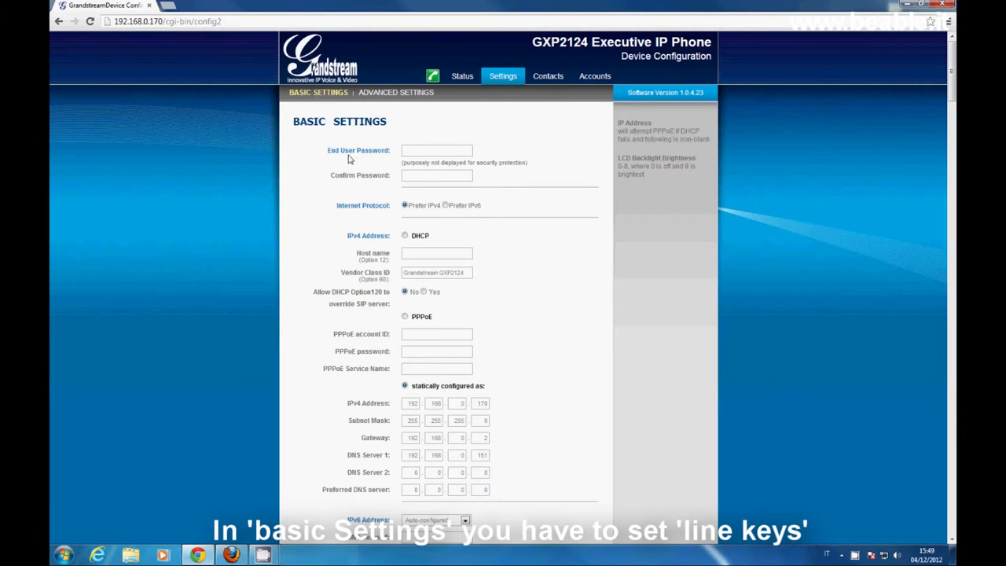
Set Line Key 2's key mode to Transfer, using Account 1.
scroll(496, 180, down, 2)
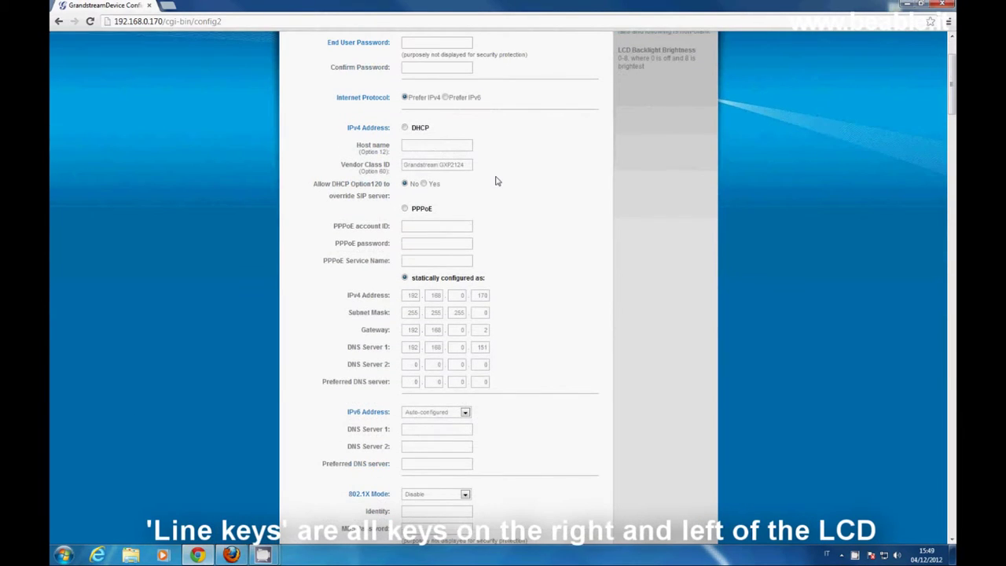
scroll(496, 181, down, 1)
scroll(496, 181, down, 1)
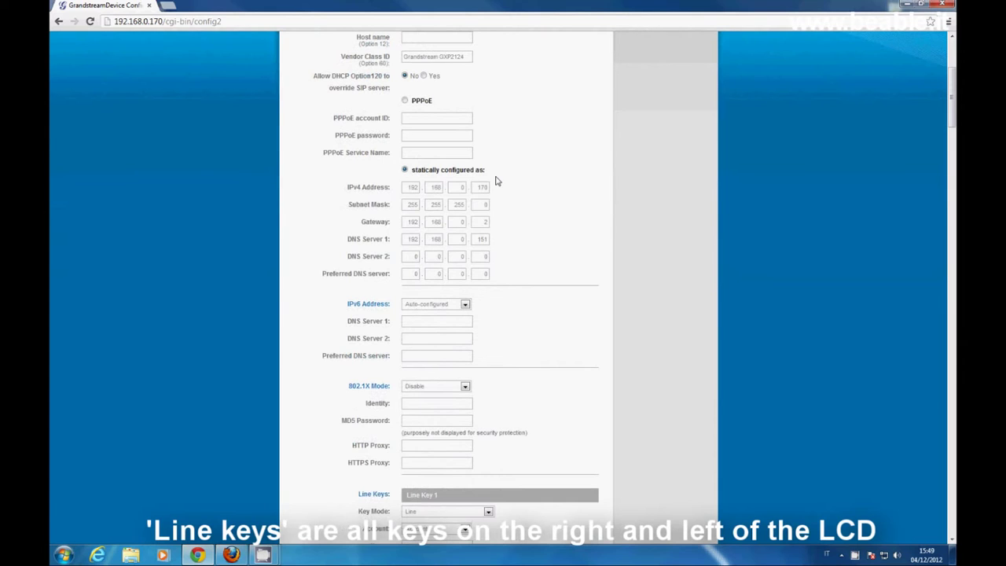
scroll(496, 181, down, 5)
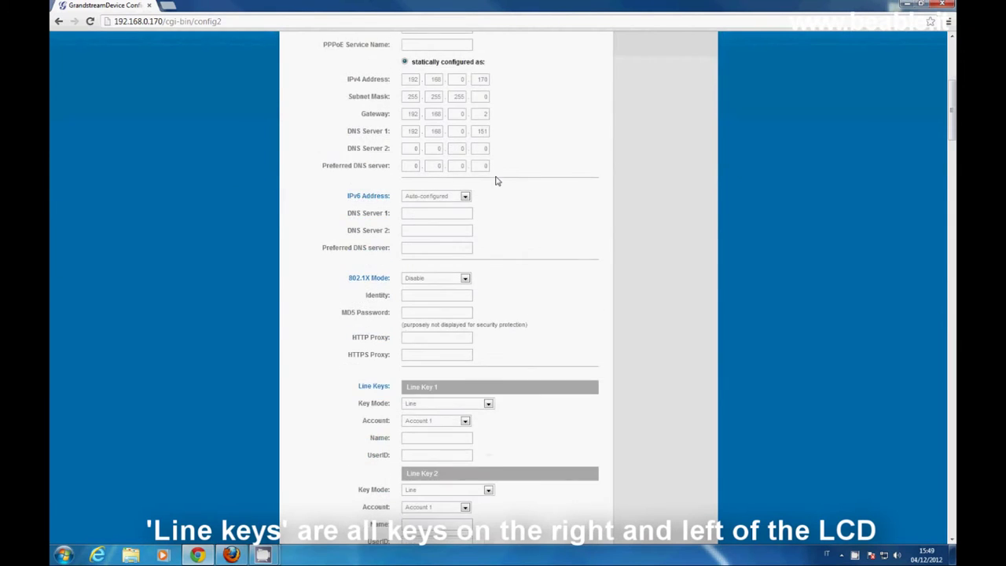
scroll(496, 181, down, 1)
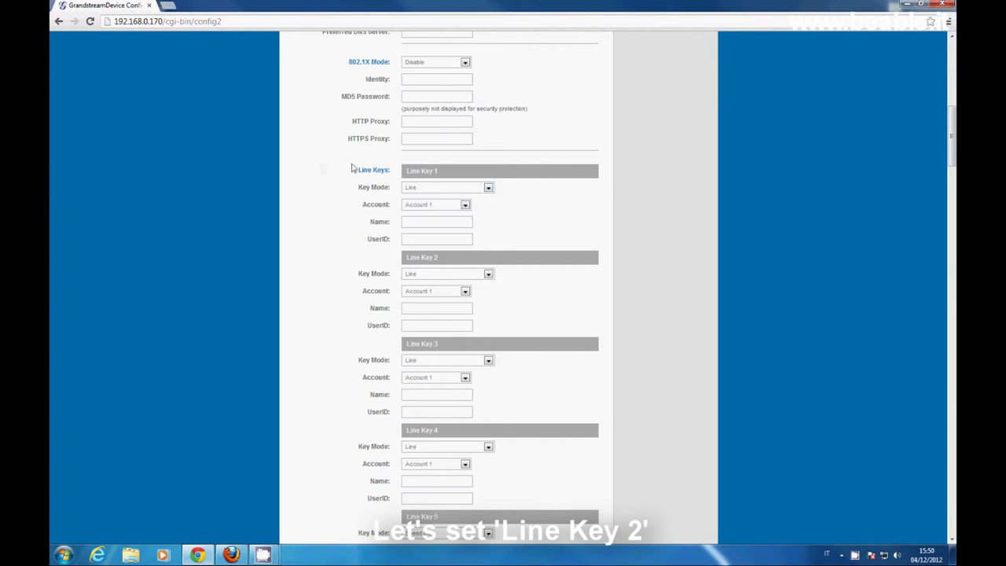
scroll(519, 187, down, 3)
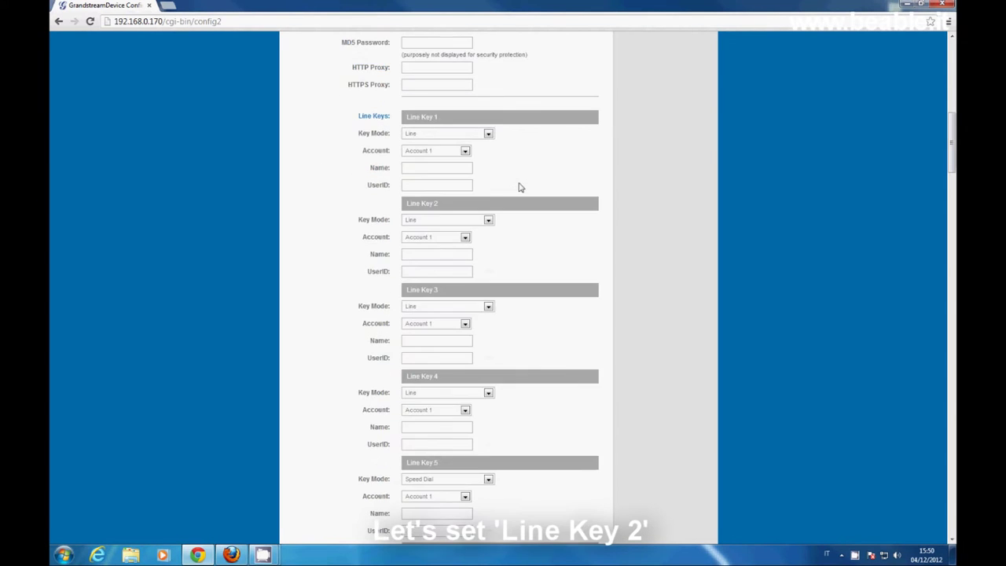
scroll(518, 190, down, 3)
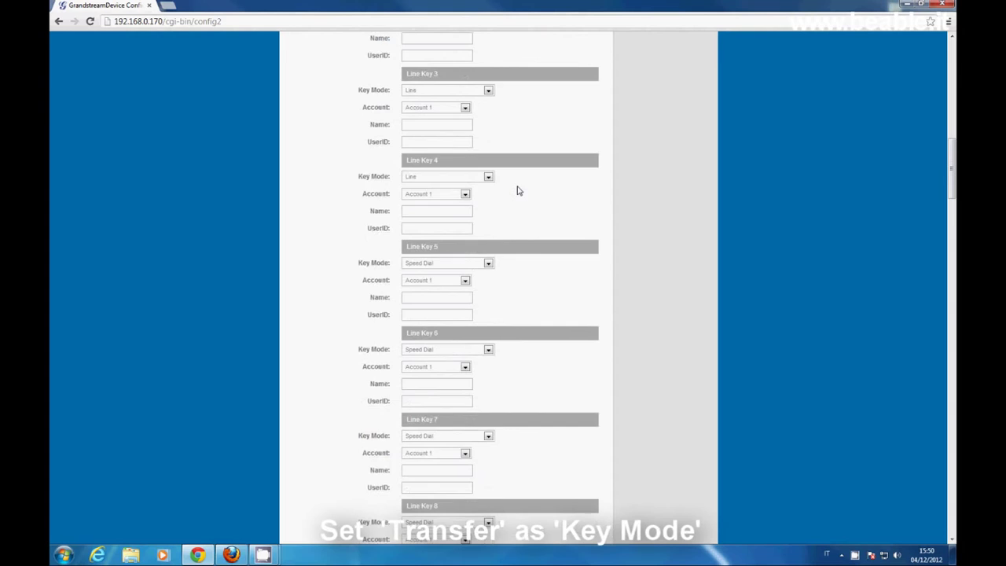
scroll(518, 191, up, 4)
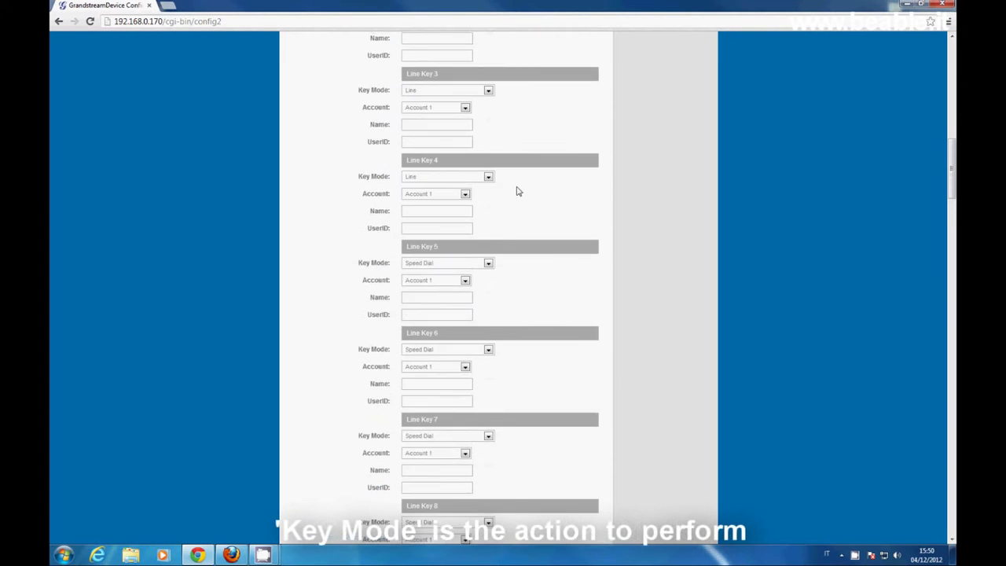
scroll(518, 193, up, 1)
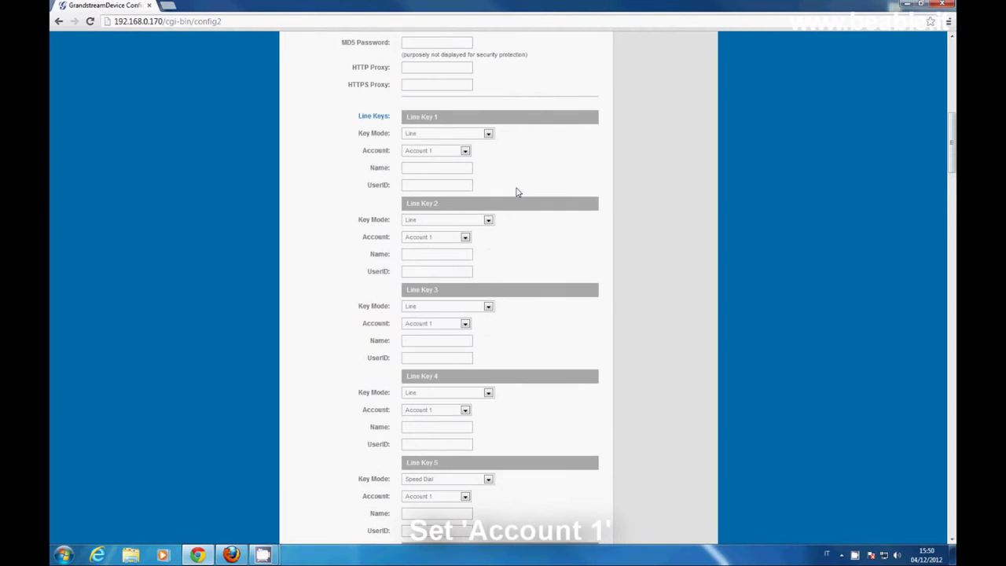
click(488, 220)
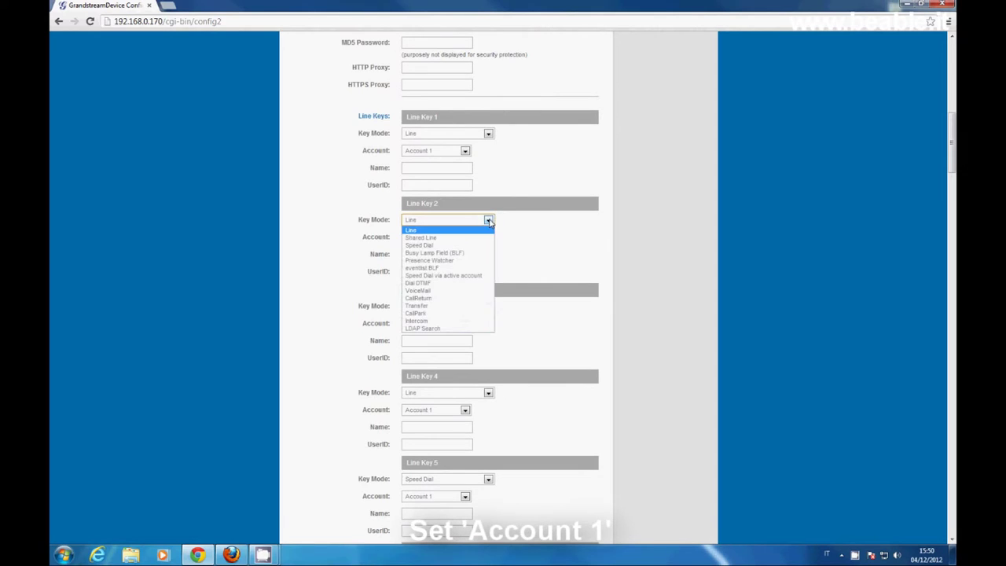
click(475, 306)
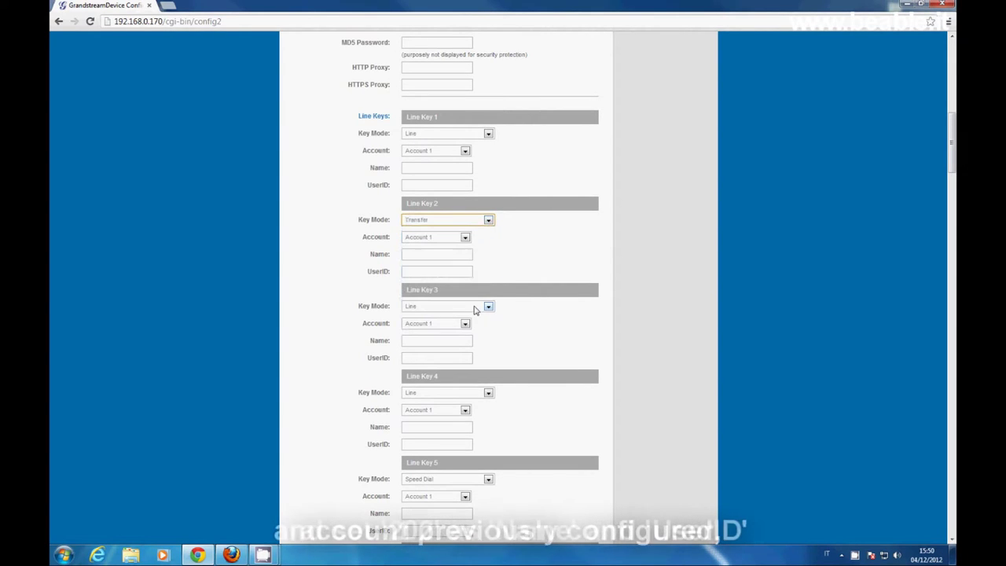
click(465, 238)
click(466, 242)
Give Line Key 2 the name 202 and UserID 202.
click(456, 253)
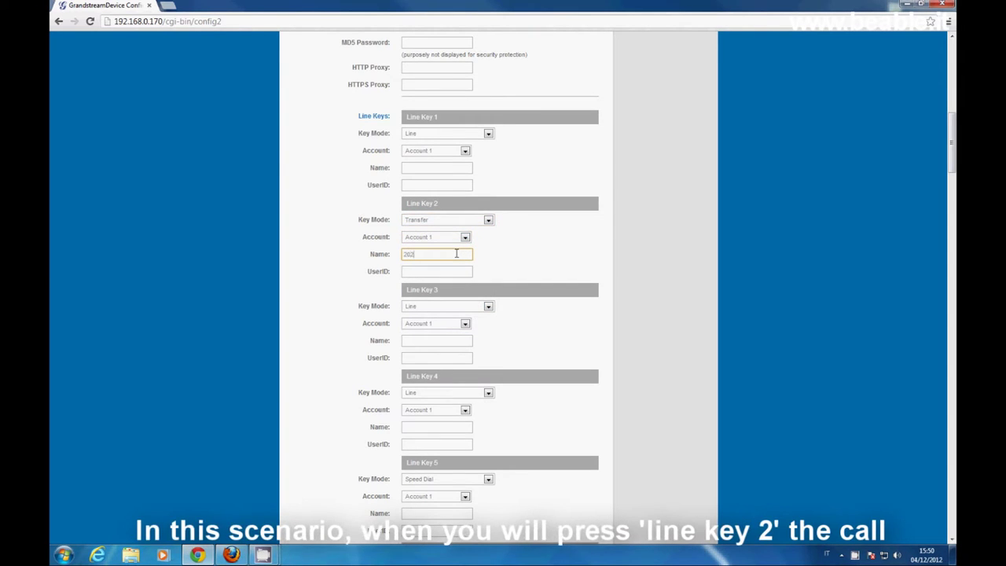
click(449, 269)
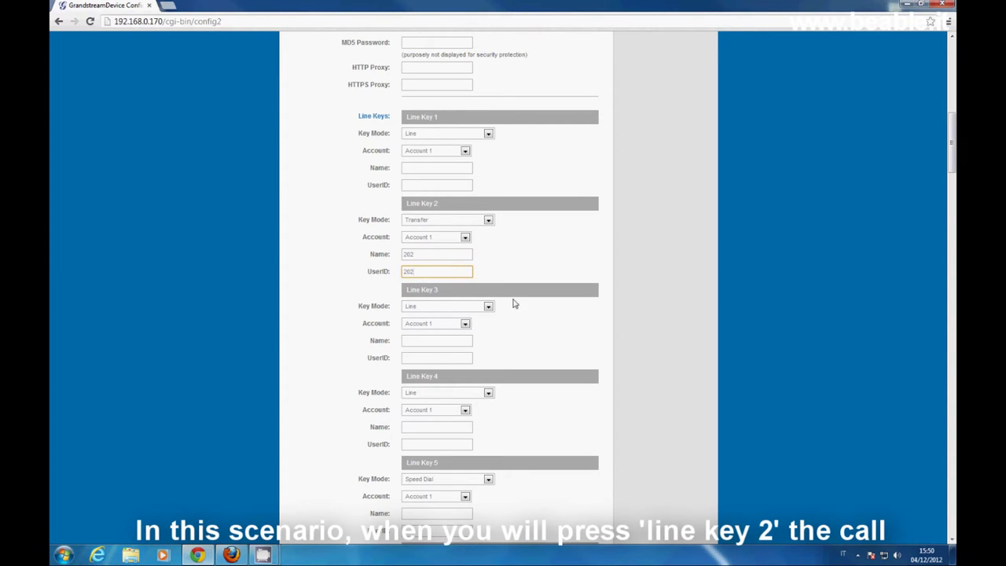
scroll(513, 303, down, 4)
scroll(512, 303, down, 3)
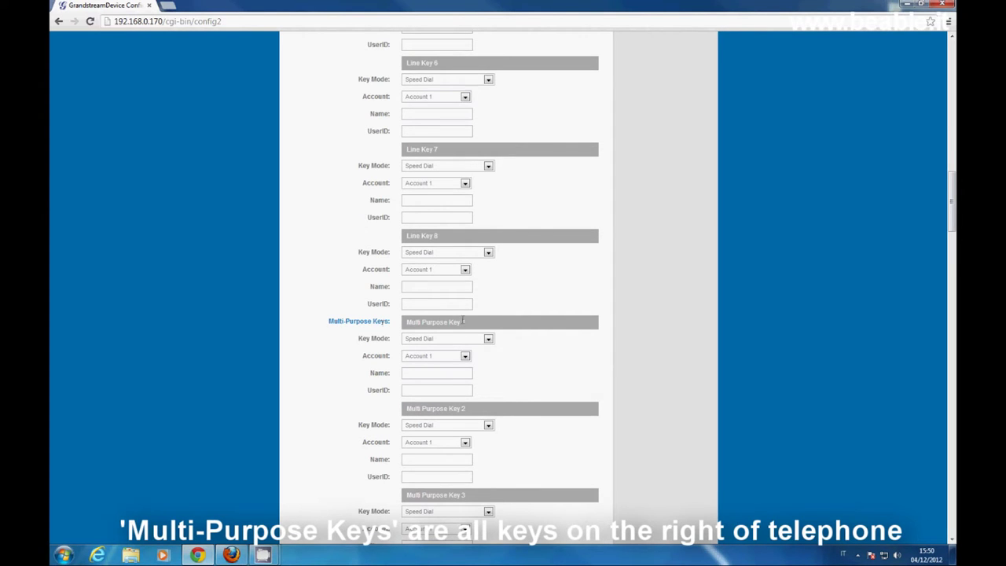
Set Multi-Purpose Key 1's key mode to Busy Lamp Field (BLF) on Account 1.
scroll(527, 317, up, 5)
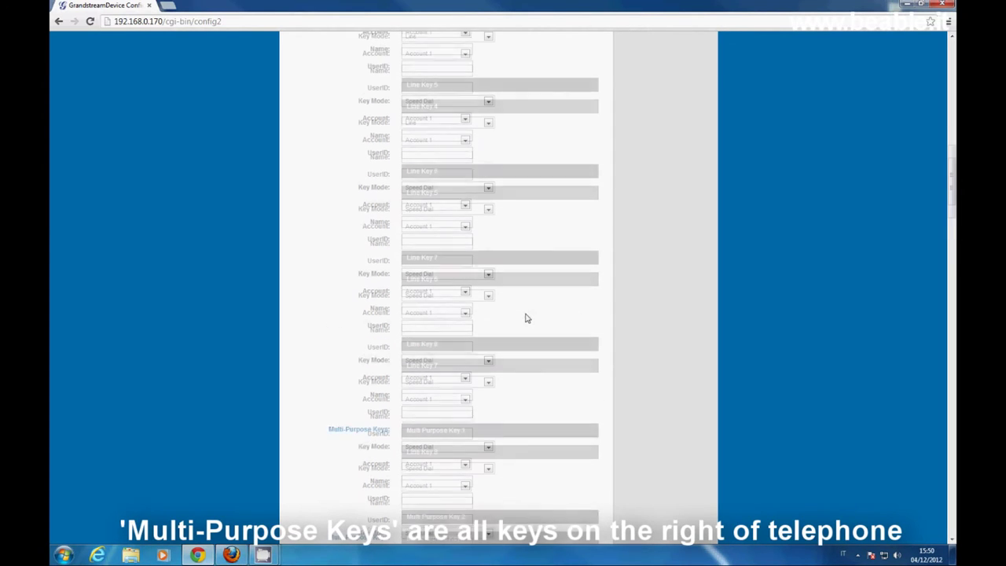
scroll(527, 317, down, 5)
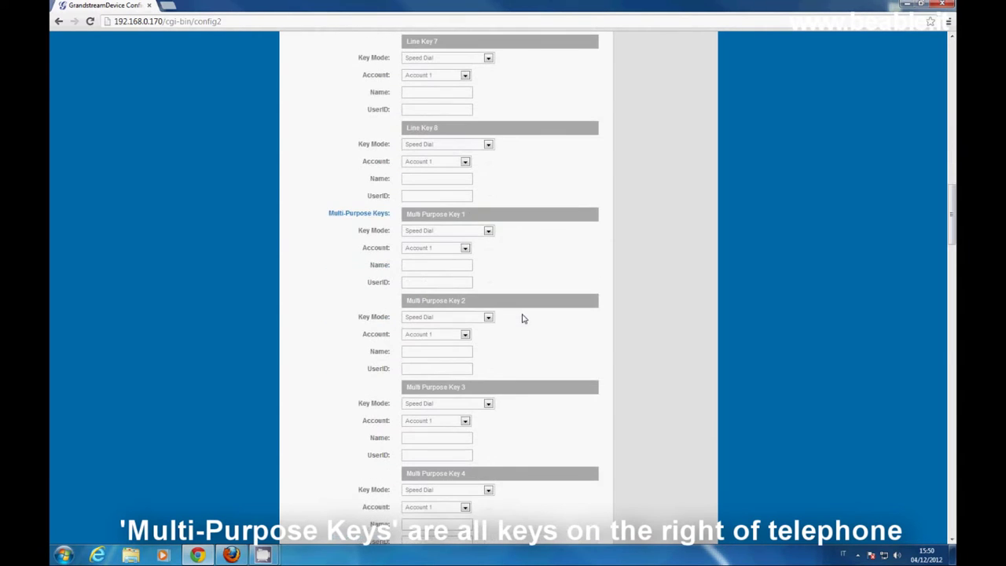
scroll(524, 318, down, 4)
scroll(524, 318, down, 4)
scroll(524, 318, down, 3)
scroll(524, 318, down, 4)
scroll(525, 319, down, 5)
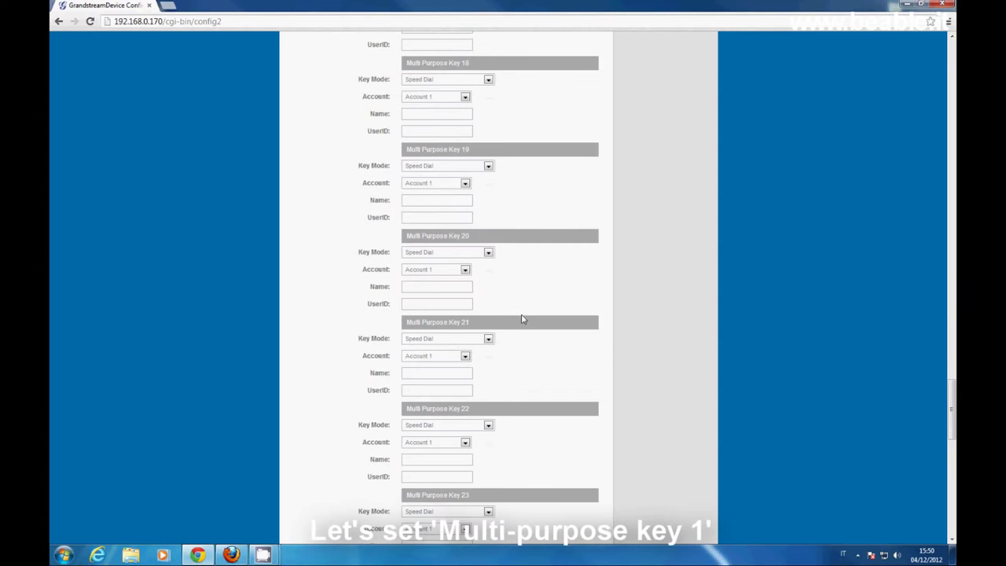
scroll(525, 318, down, 3)
scroll(524, 318, up, 8)
scroll(525, 318, up, 15)
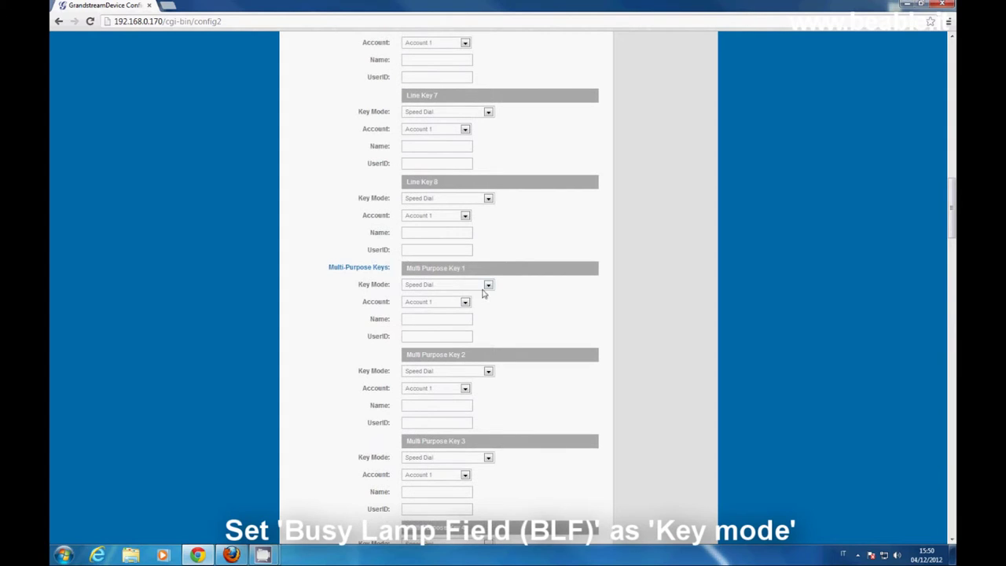
click(486, 285)
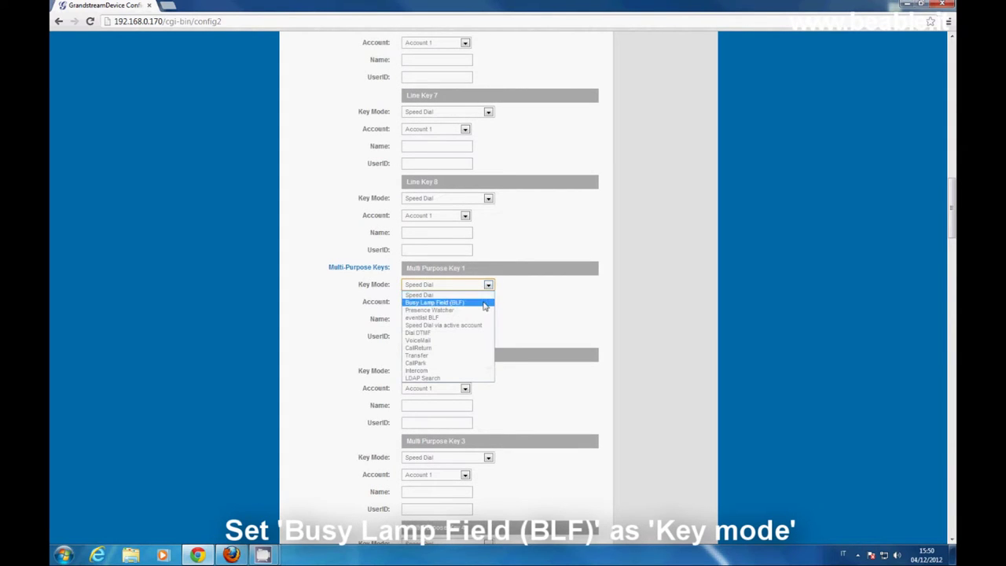
click(485, 306)
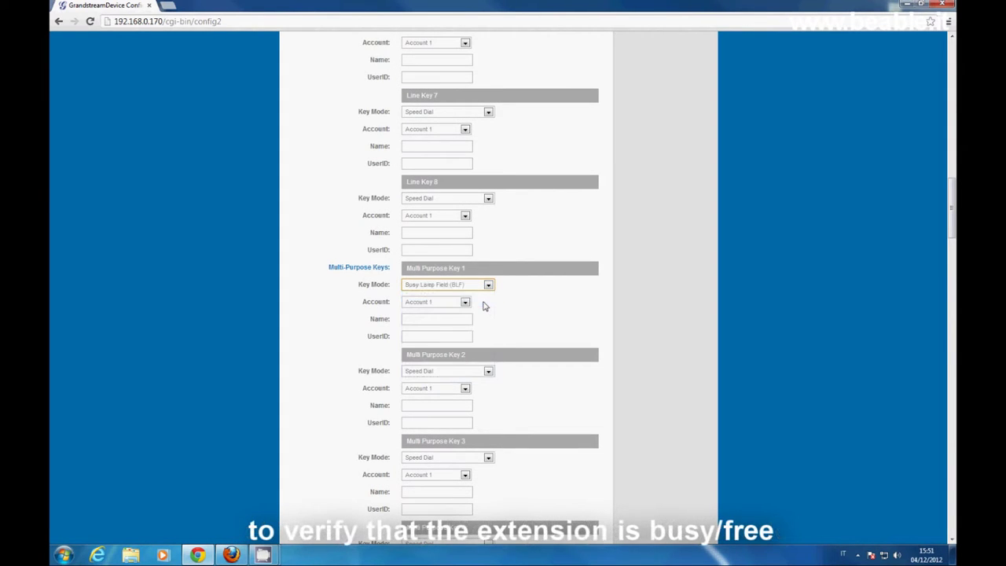
click(466, 304)
click(460, 313)
Enter 202 as Multi-Purpose Key 1's name and UserID.
click(458, 318)
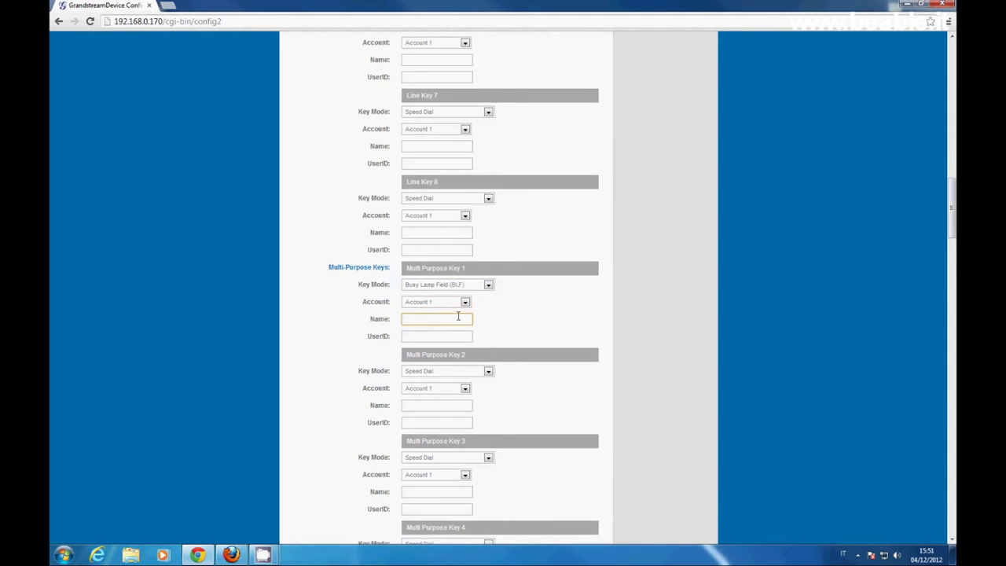
text(202)
click(445, 338)
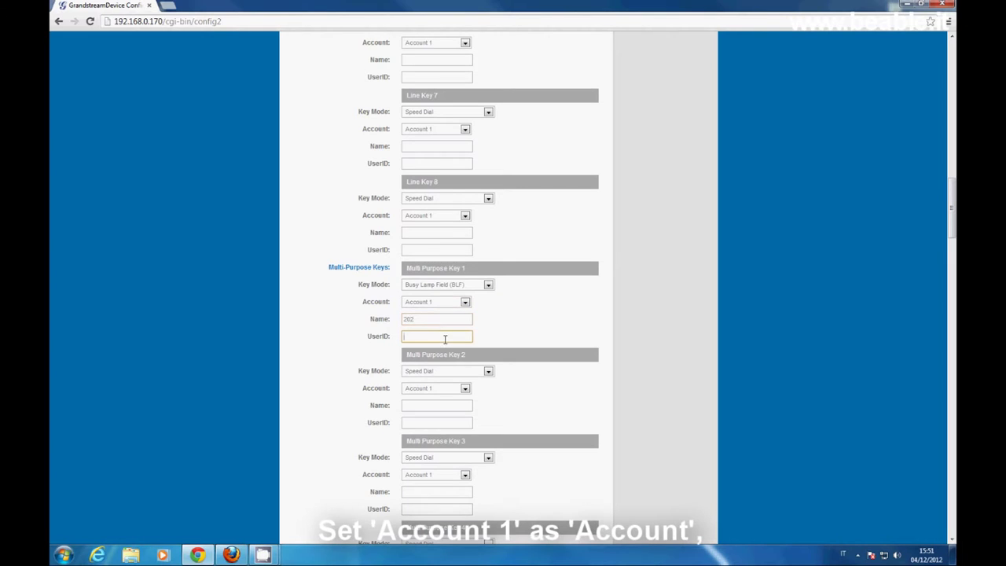
text(202)
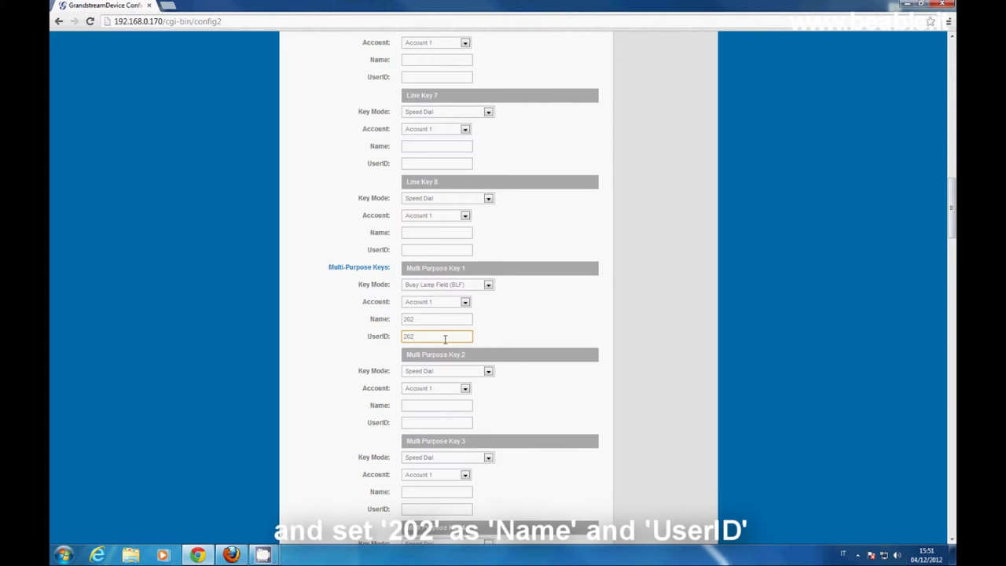
scroll(503, 376, down, 10)
scroll(504, 376, down, 15)
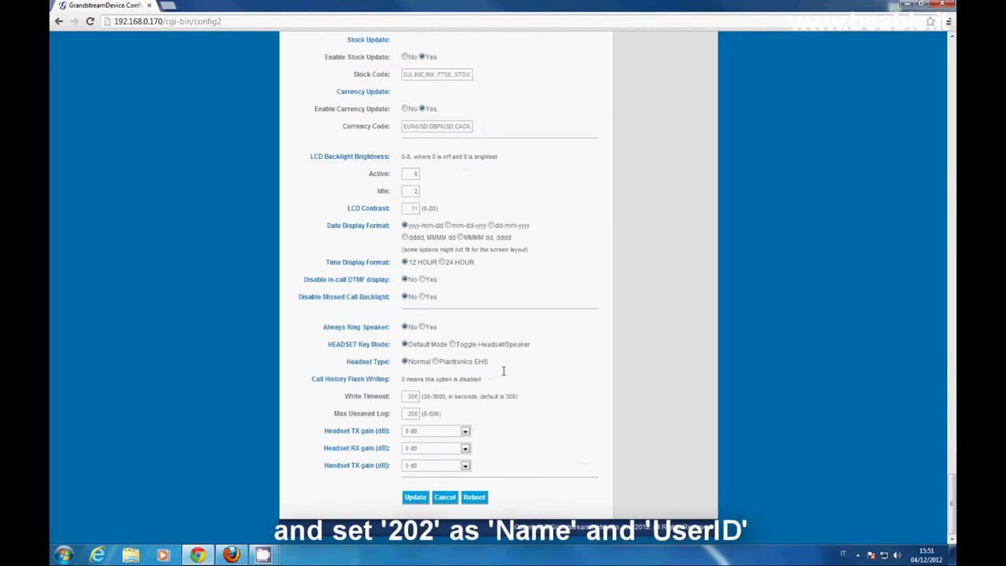
Save the Line Key and Multi-Purpose Key settings and reboot the phone.
click(415, 497)
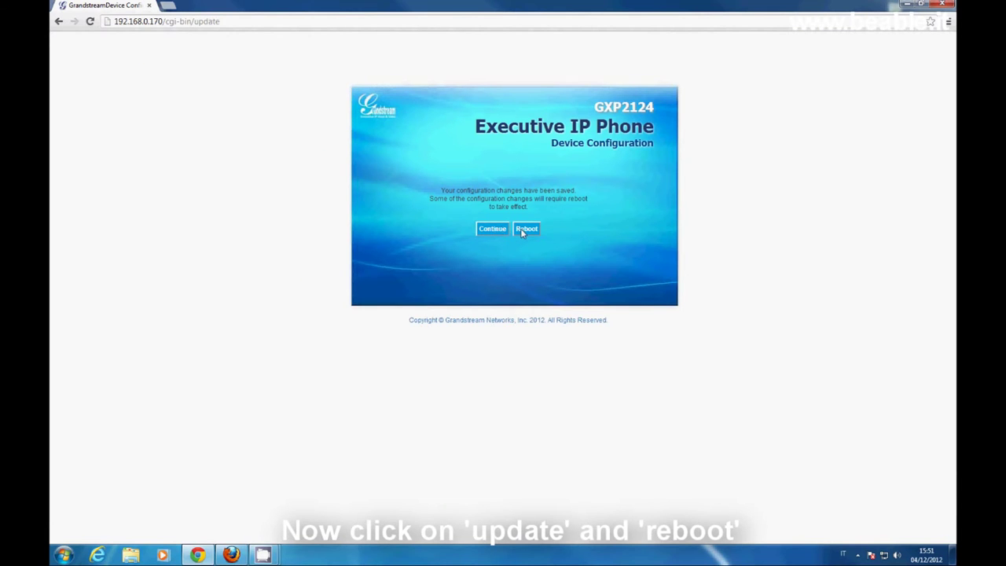
click(522, 230)
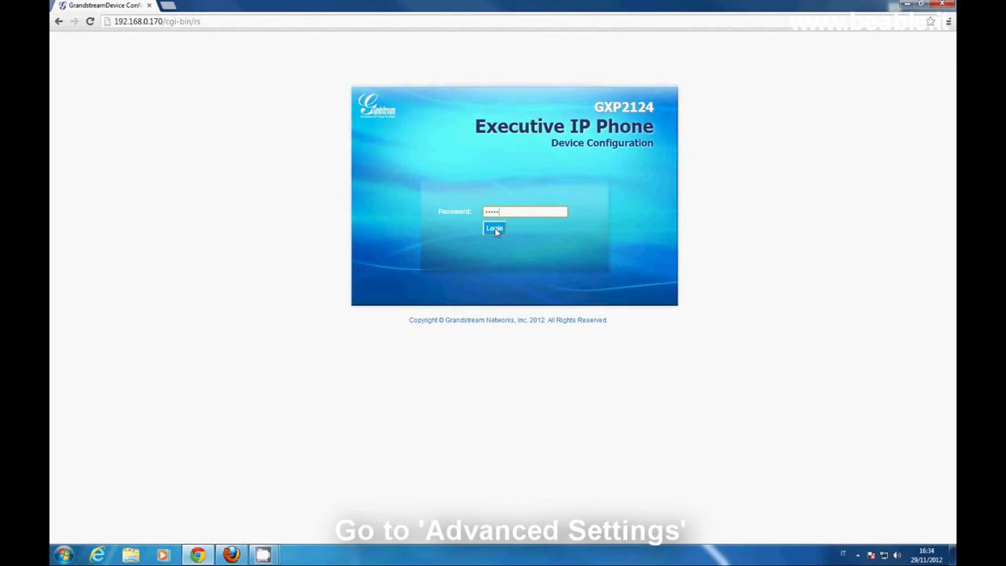
Log back in and browse Advanced Settings, including Phonebook XML download via TFTP from 192.168.0.195.
click(494, 229)
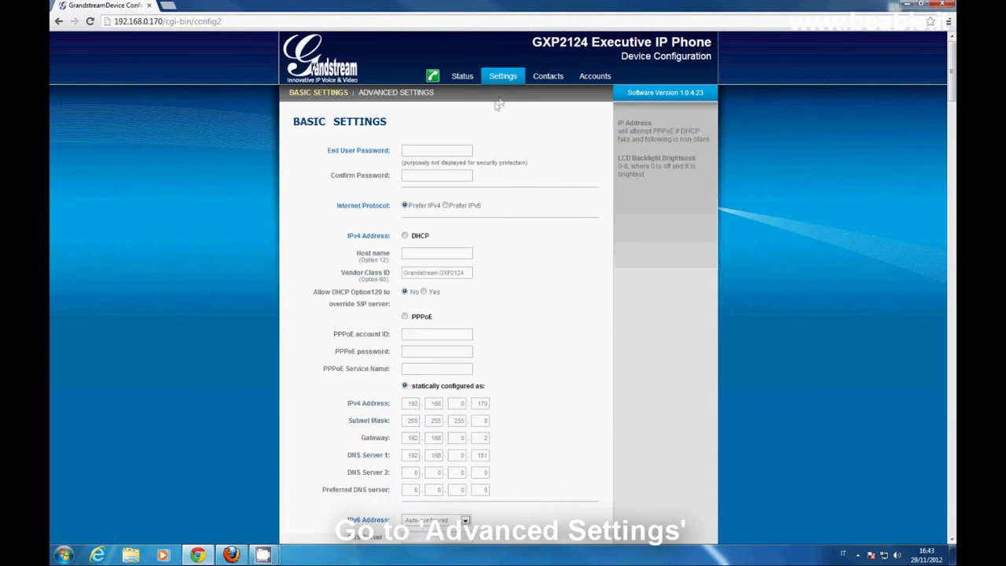
click(418, 93)
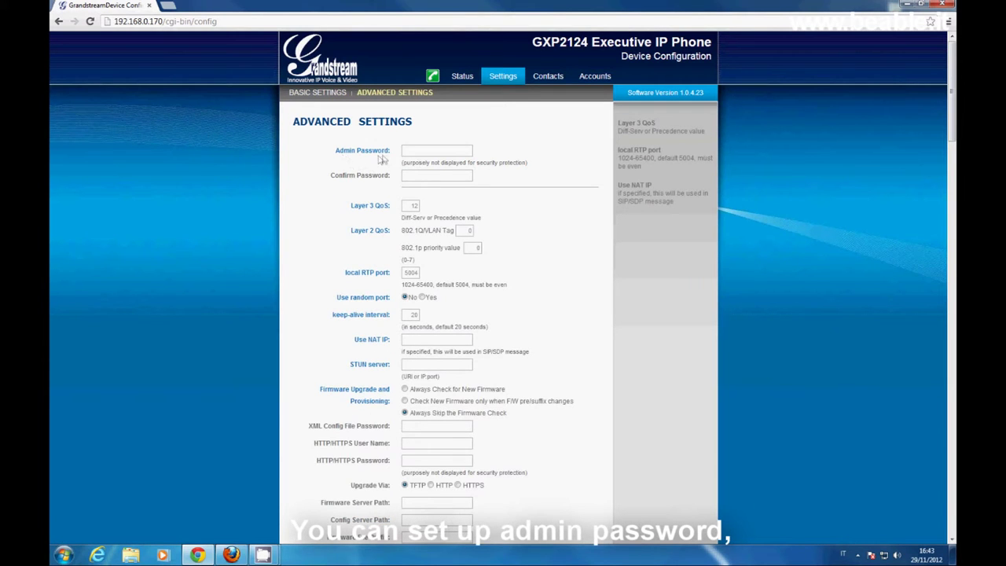
scroll(548, 200, down, 2)
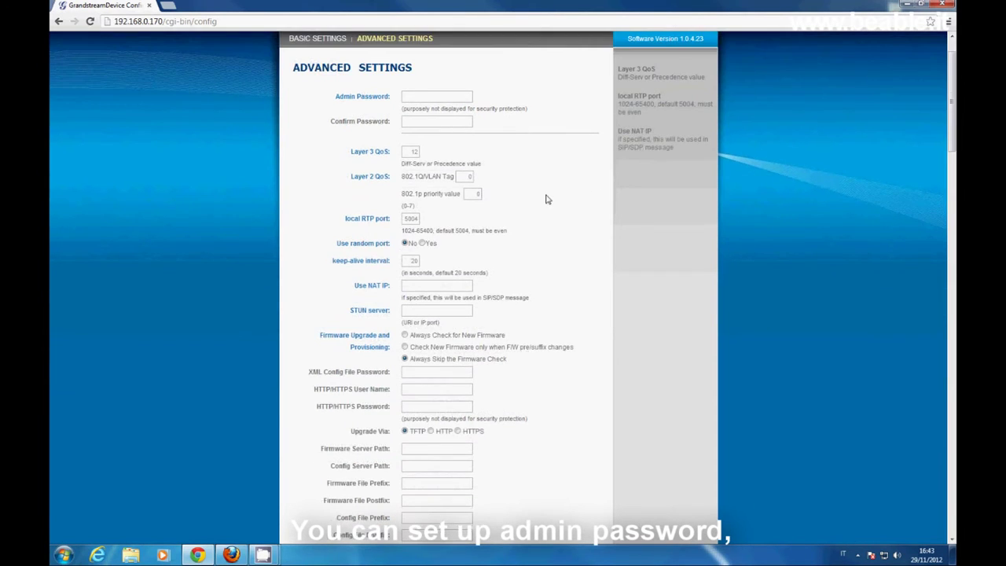
scroll(548, 200, down, 4)
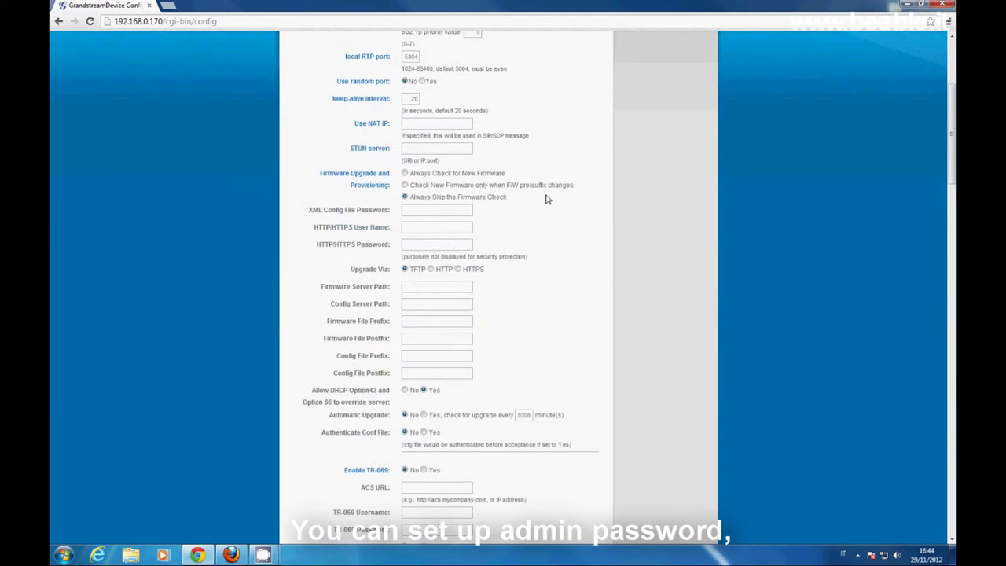
scroll(548, 200, down, 9)
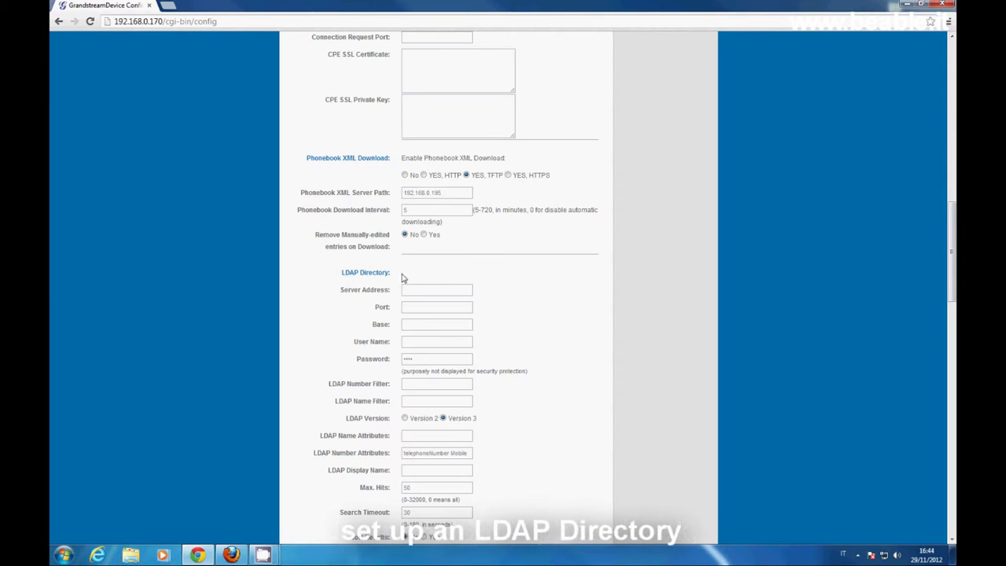
scroll(527, 295, down, 3)
scroll(530, 295, down, 15)
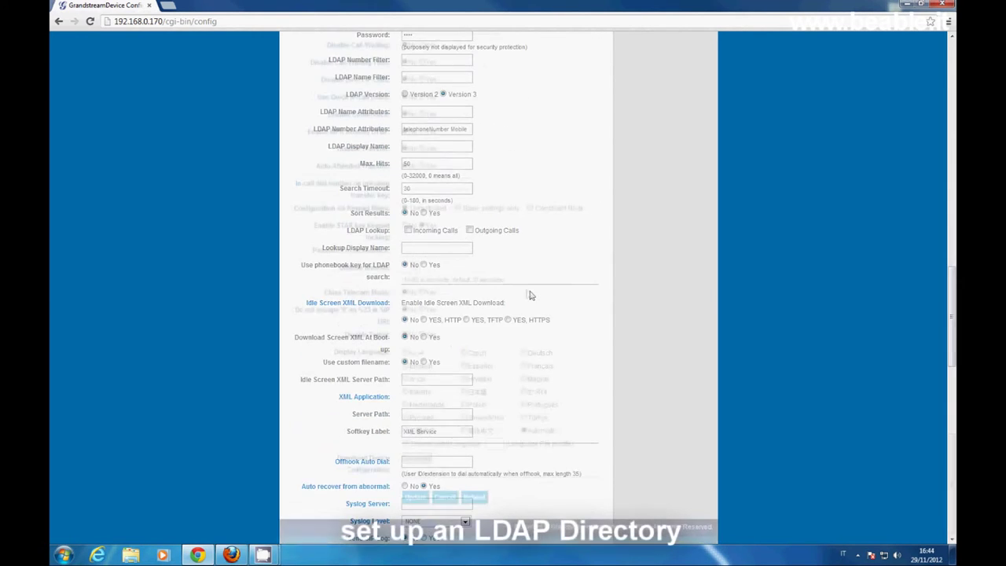
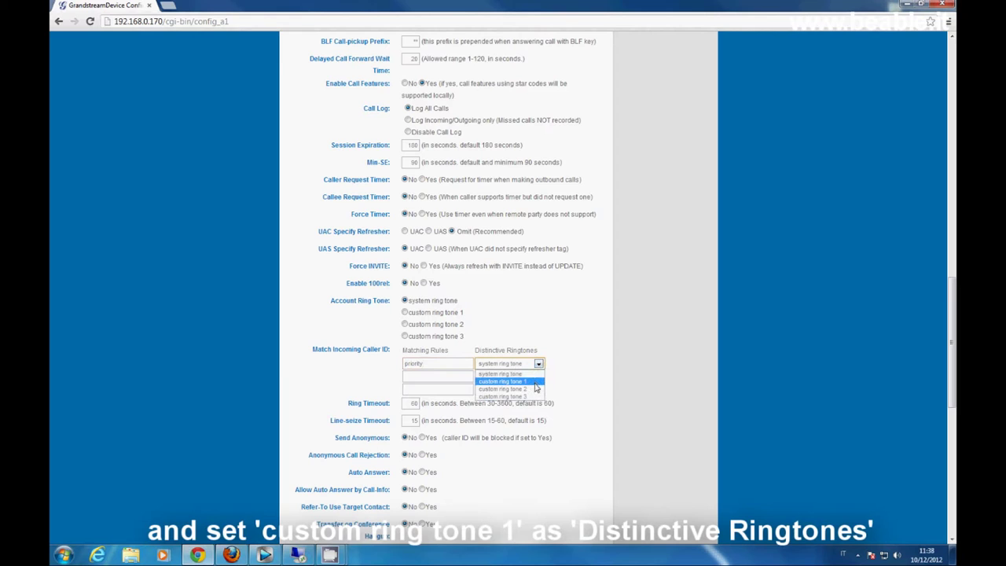
Assign custom ring tone 1 to the priority rule, save the configuration and reboot the GXP2124.
click(538, 382)
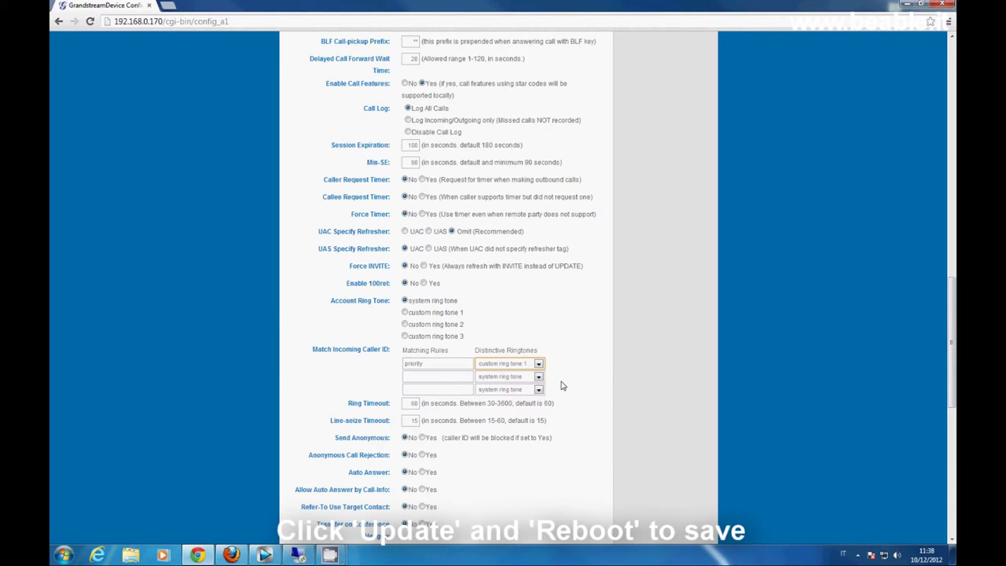
scroll(562, 385, down, 6)
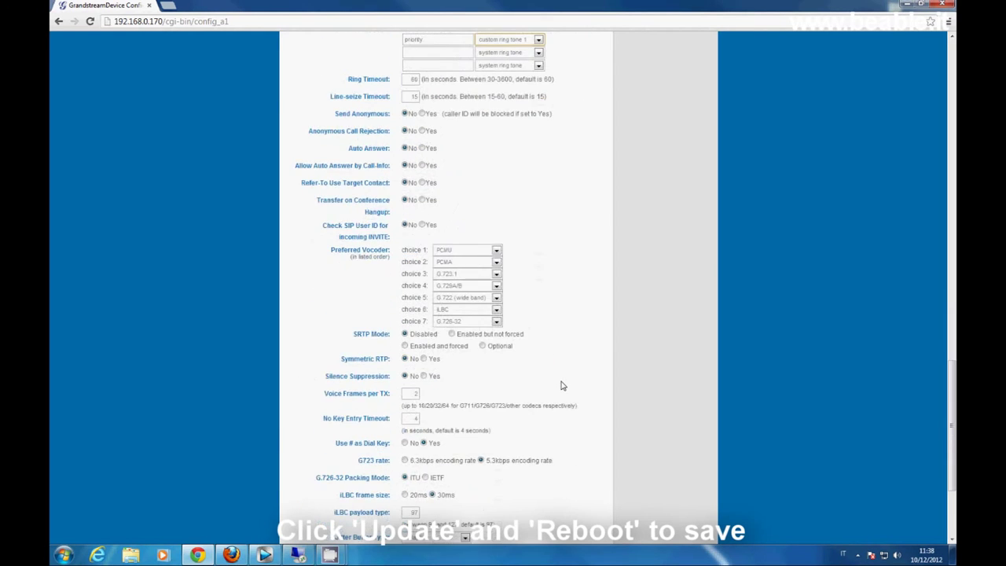
click(416, 500)
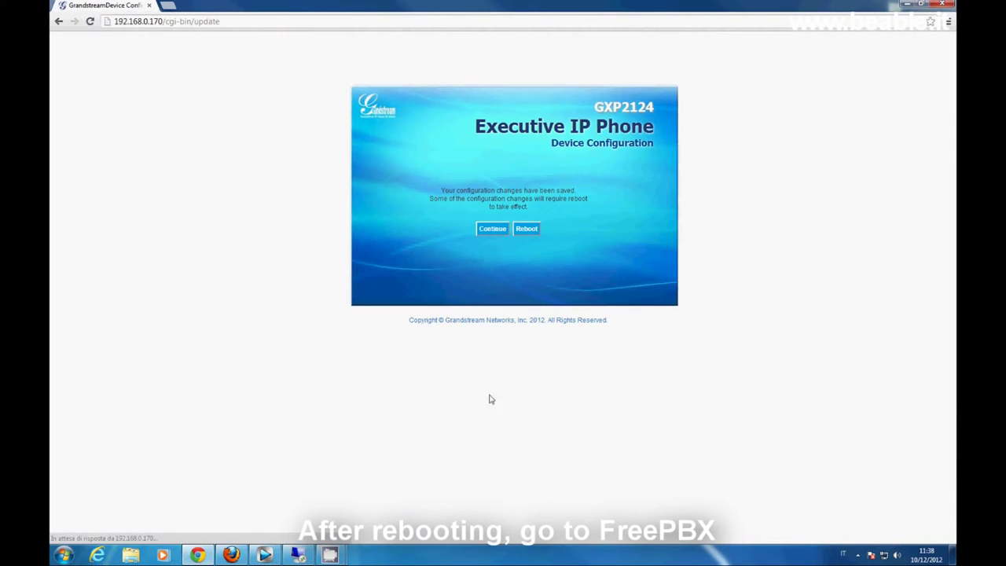
click(529, 229)
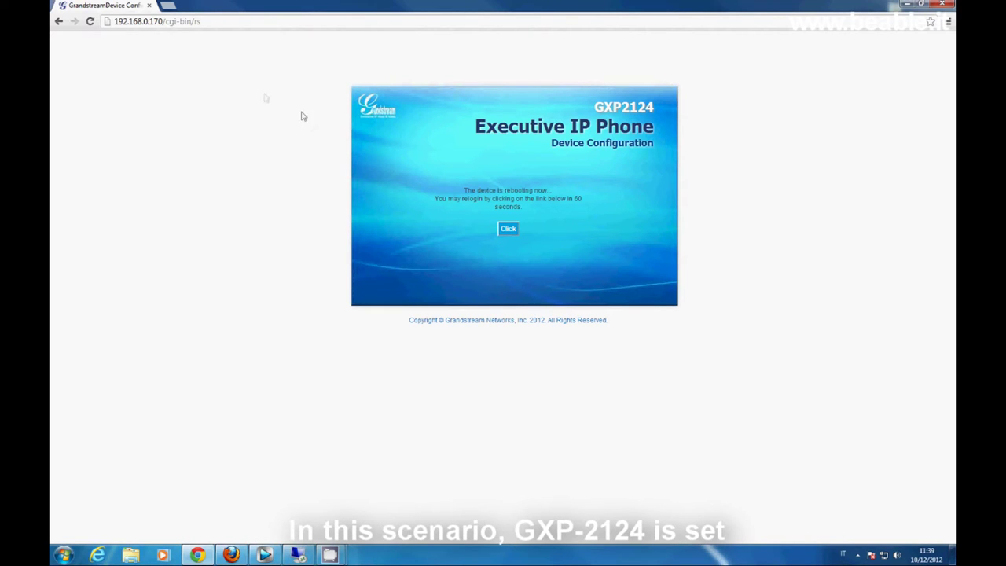
Load 192.168.0.151 in a new Chrome tab and sign in with the administrator credentials.
click(169, 5)
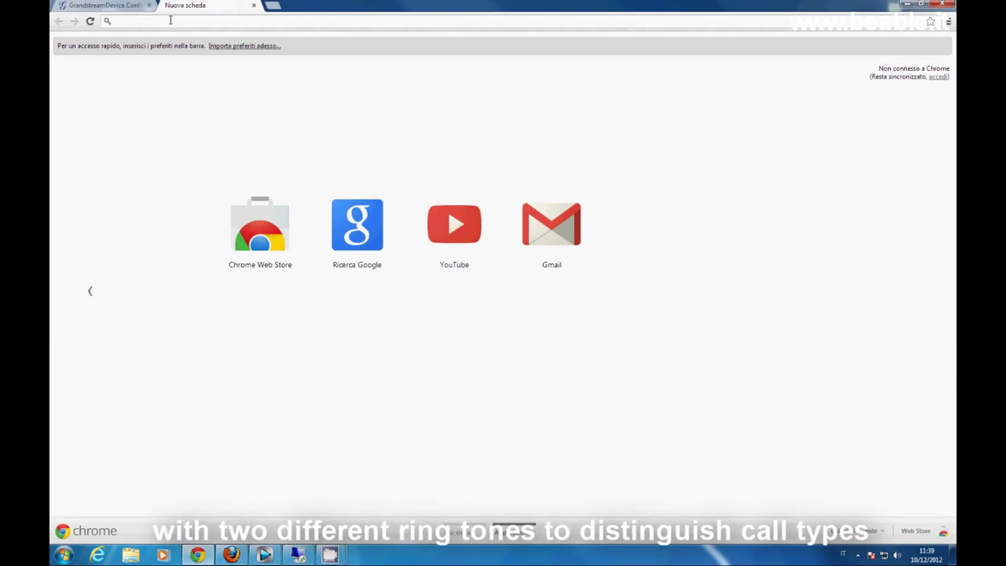
text(192)
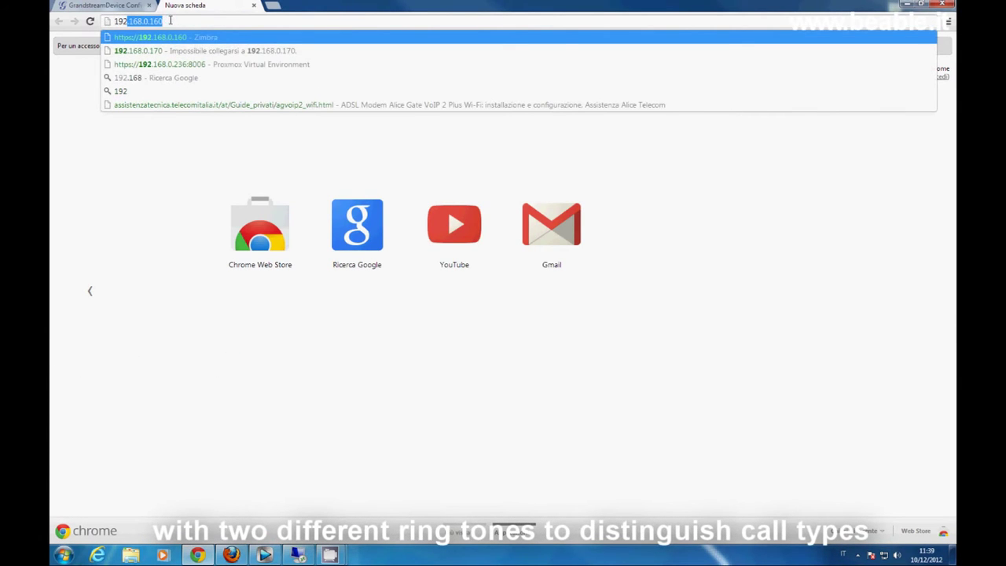
text(.168.0.1)
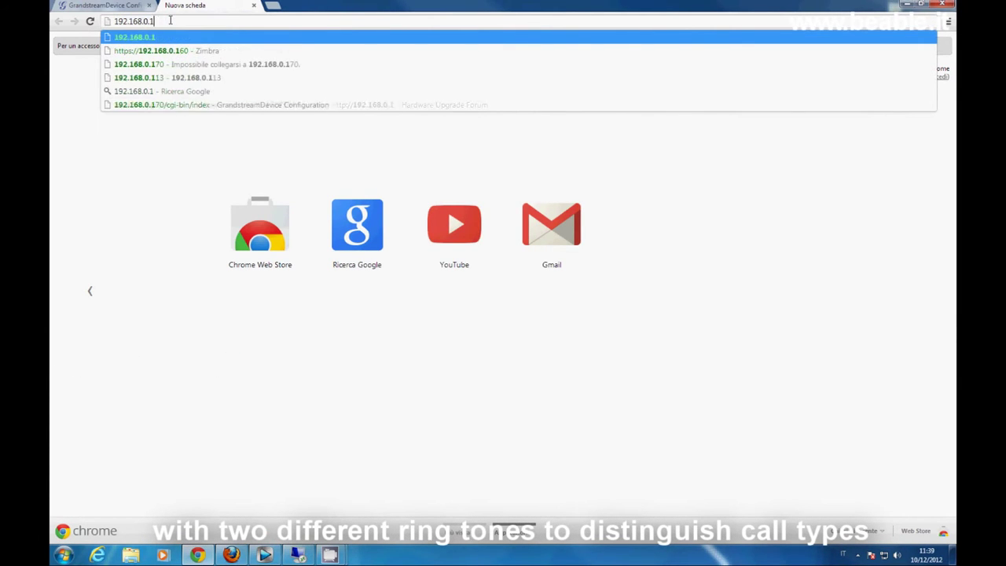
text(517)
key(Return)
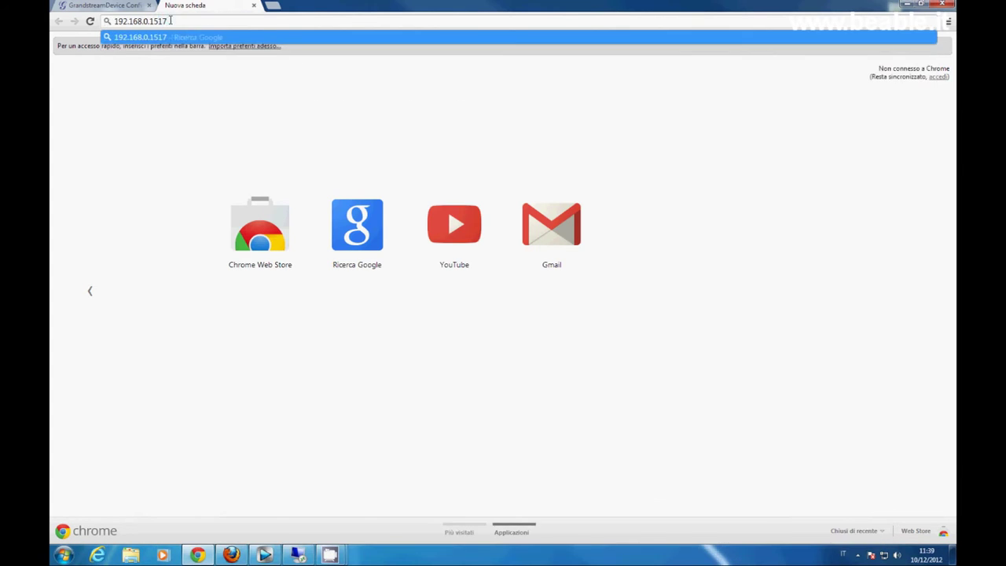
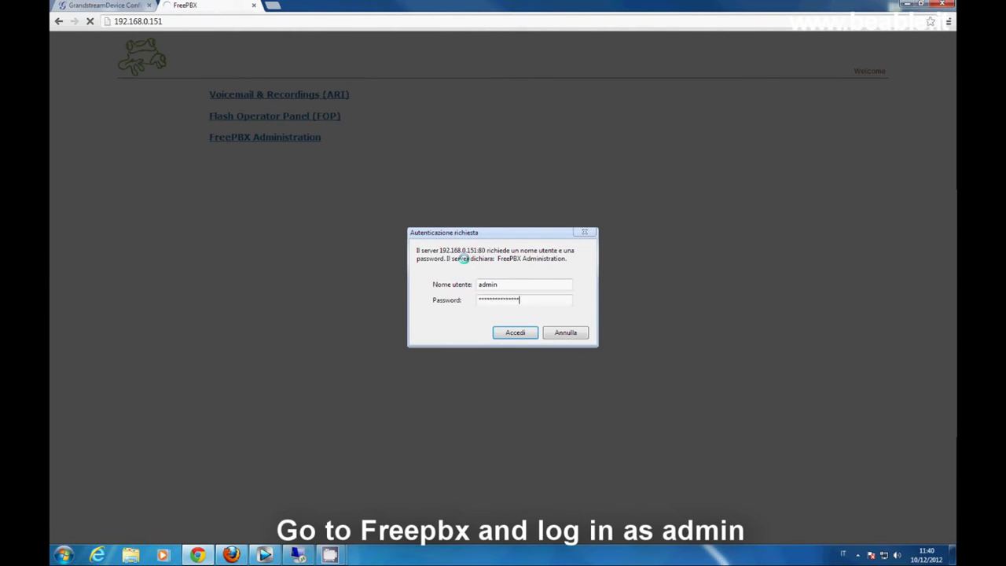
key(Return)
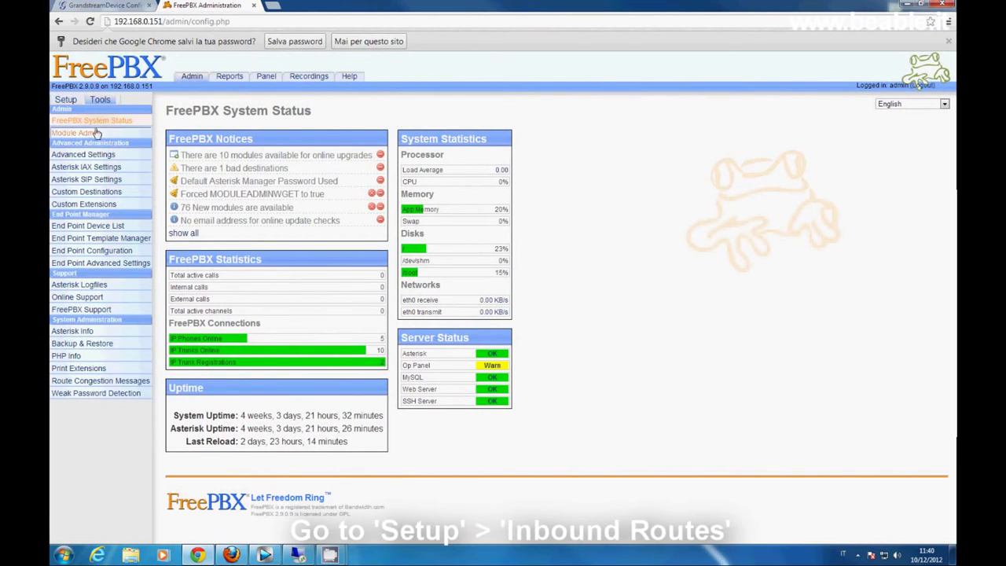
Open the Be Able route under Setup > Inbound Routes and select its ';info=priority' Alert Info.
click(67, 102)
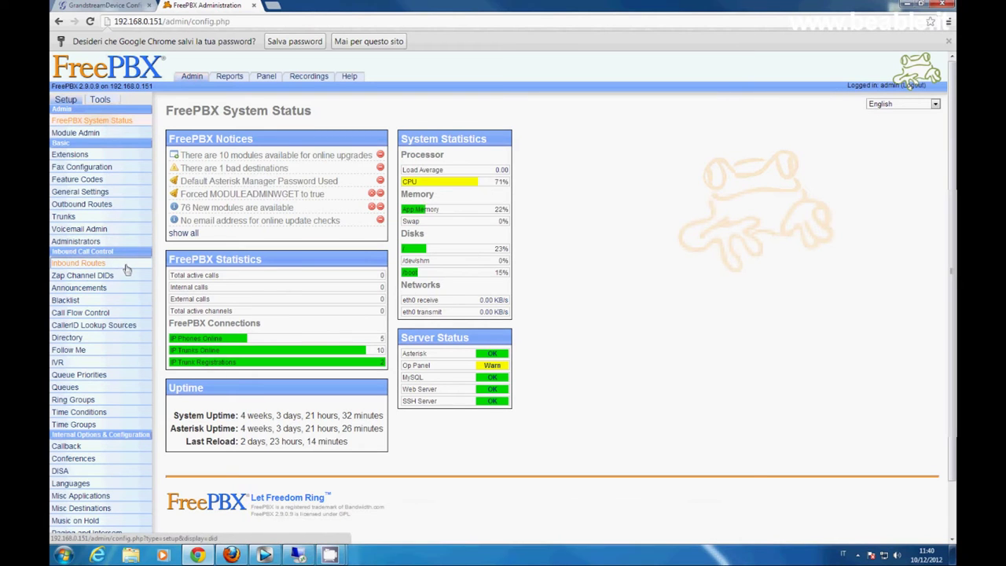
click(126, 270)
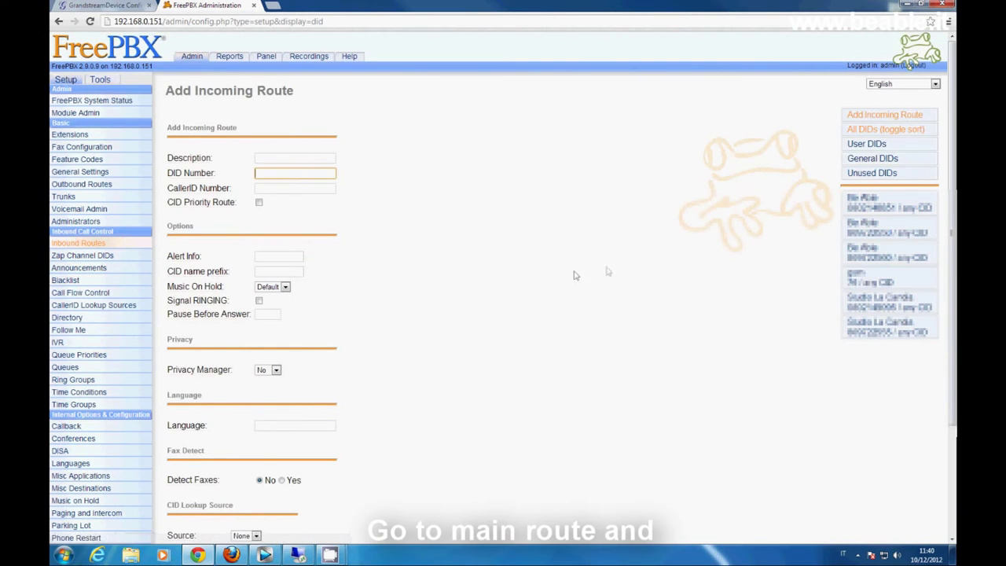
click(884, 240)
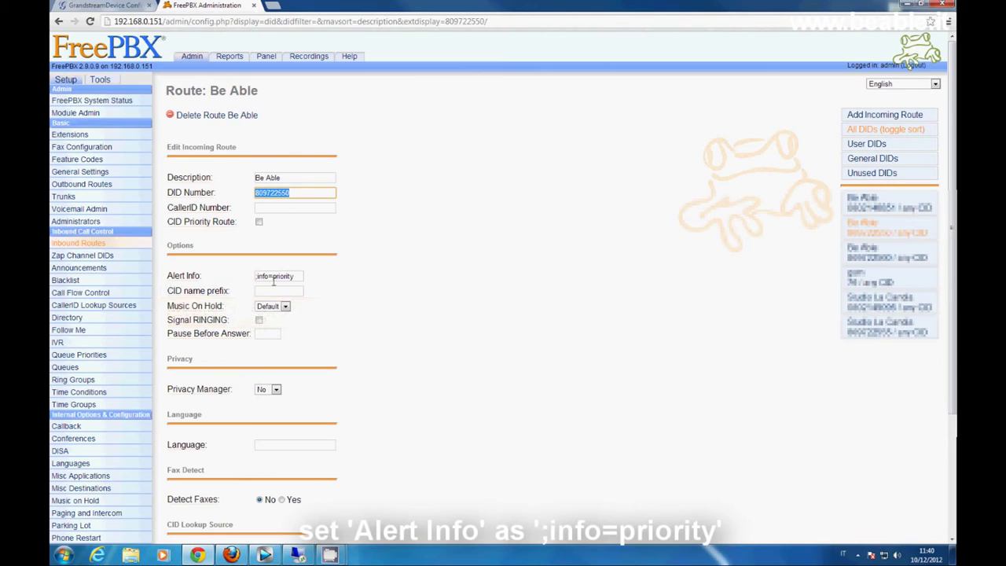
drag(297, 279, 253, 277)
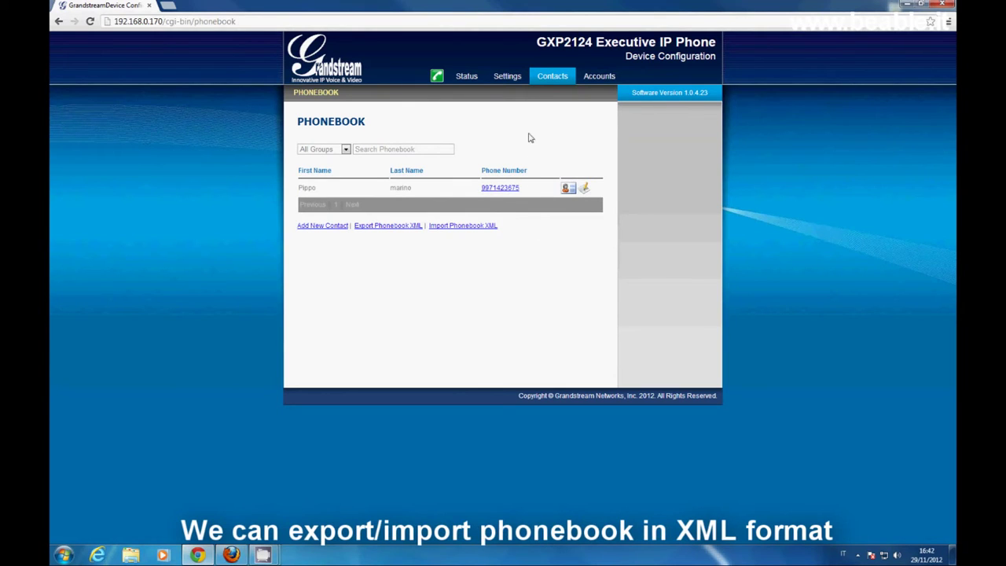
Confirm the GXP2124 Contacts phonebook has no records, then switch to the grandstream.zip download tab.
click(507, 81)
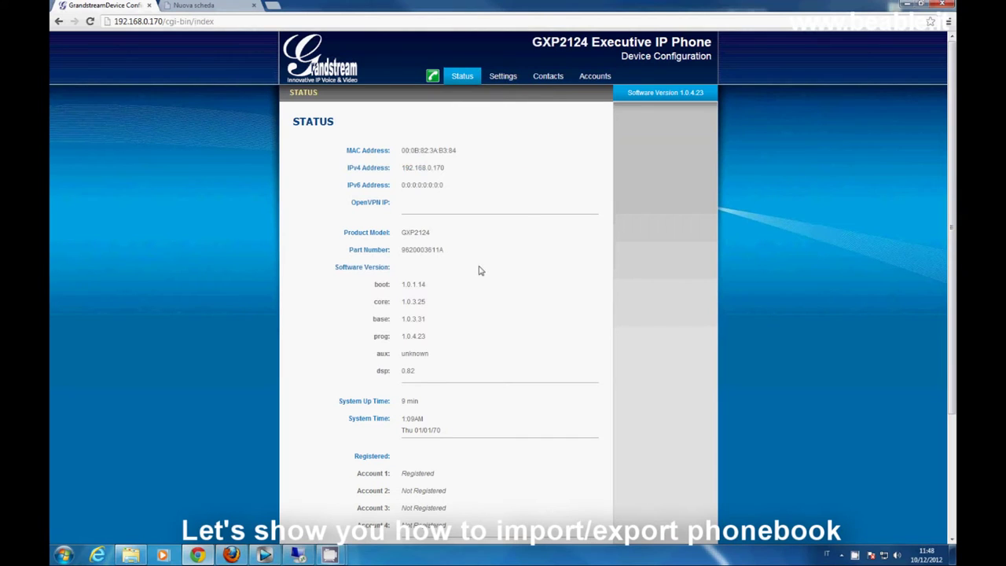
click(557, 82)
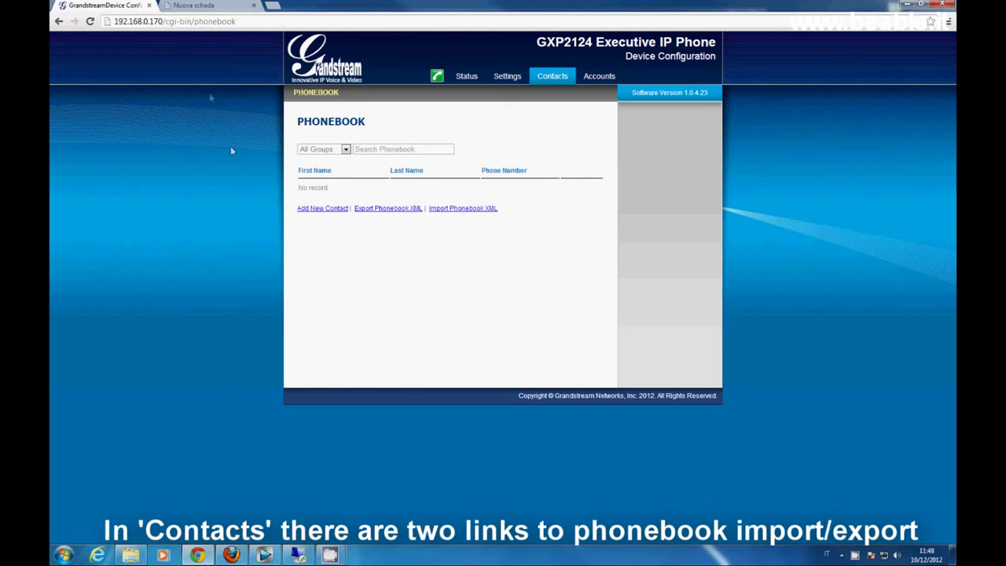
click(202, 5)
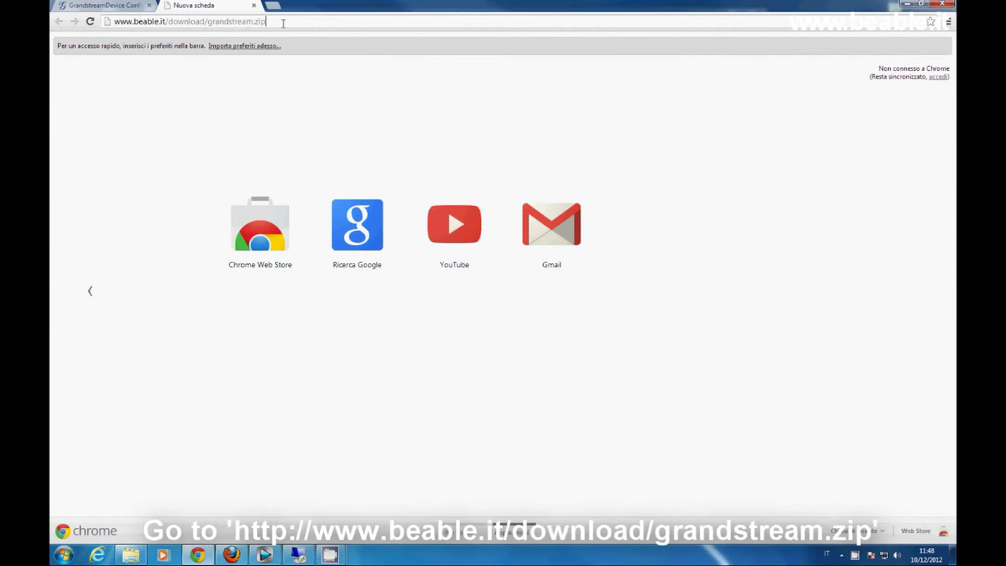
Download grandstream.zip and extract it into a grandstream folder in Download.
key(Return)
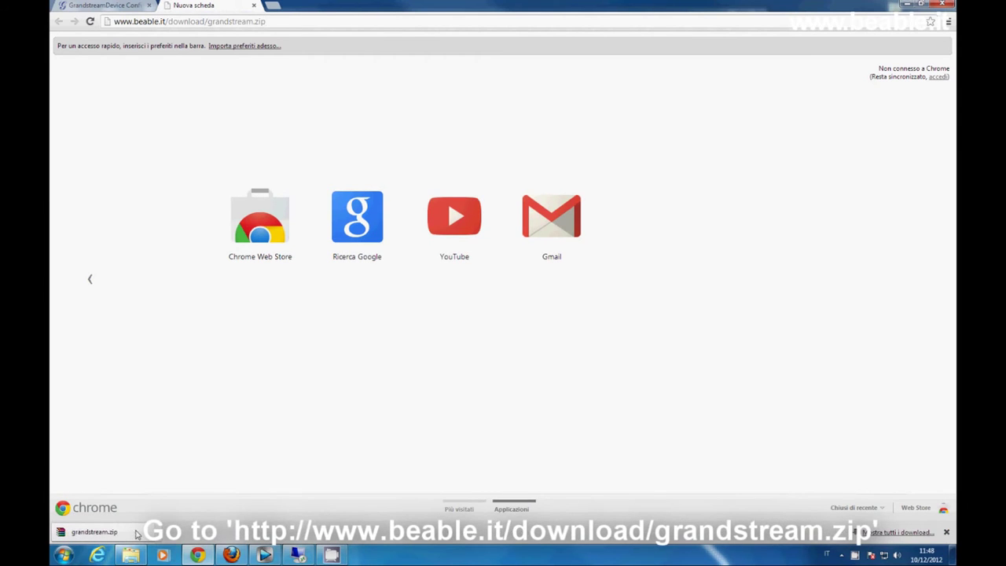
click(132, 556)
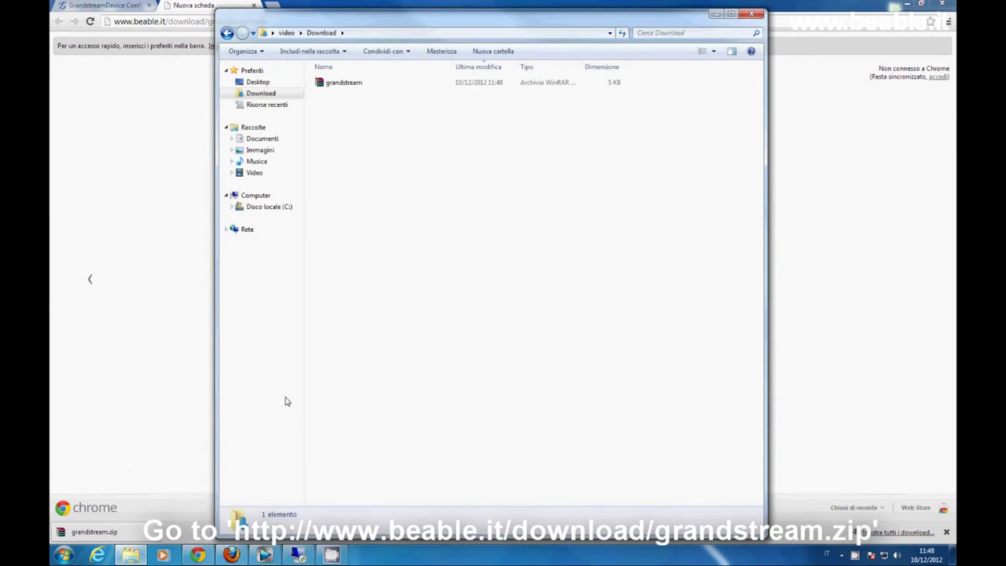
right_click(355, 87)
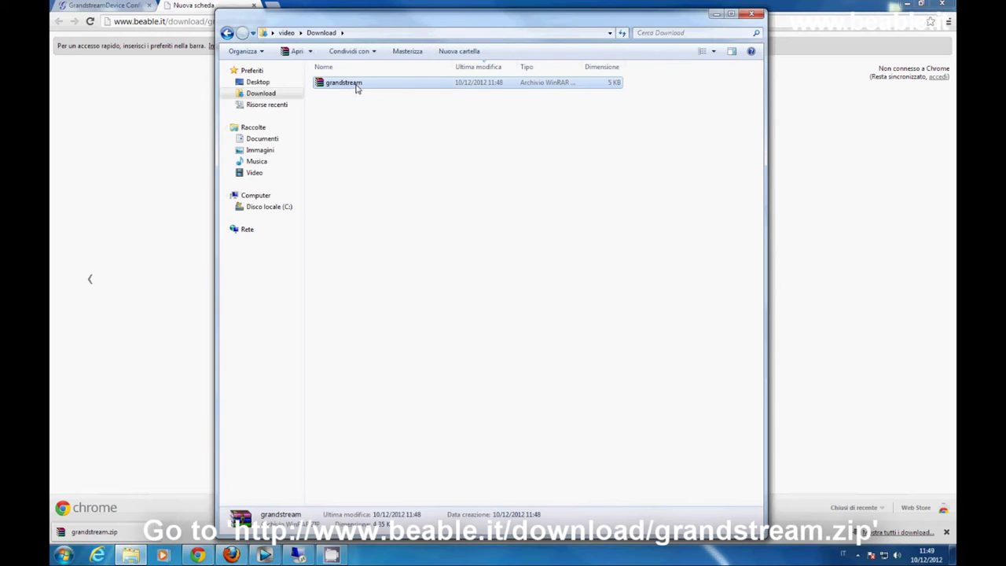
click(404, 128)
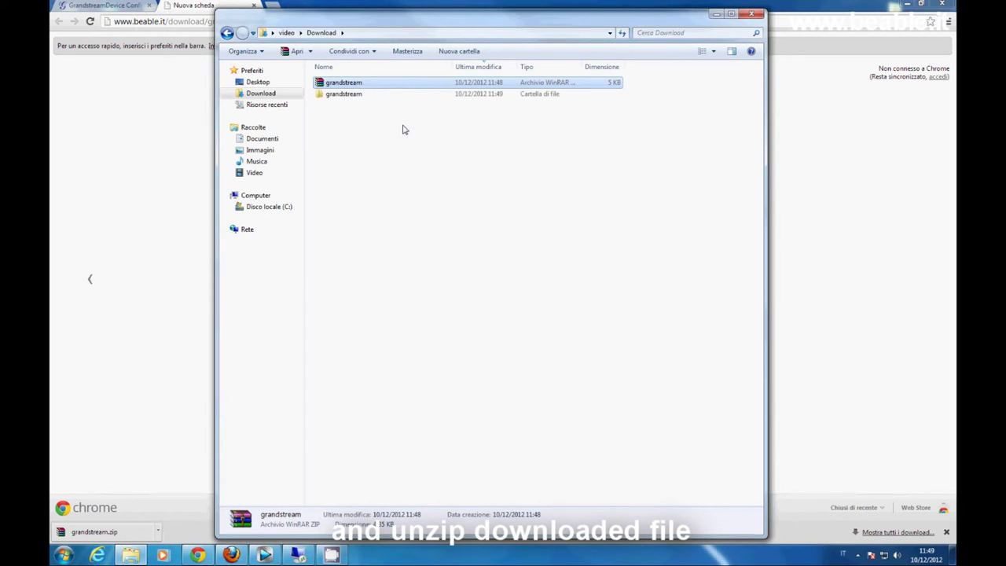
Open rubrica.xml from grandstream\grandstream in Notepad++.
double_click(351, 95)
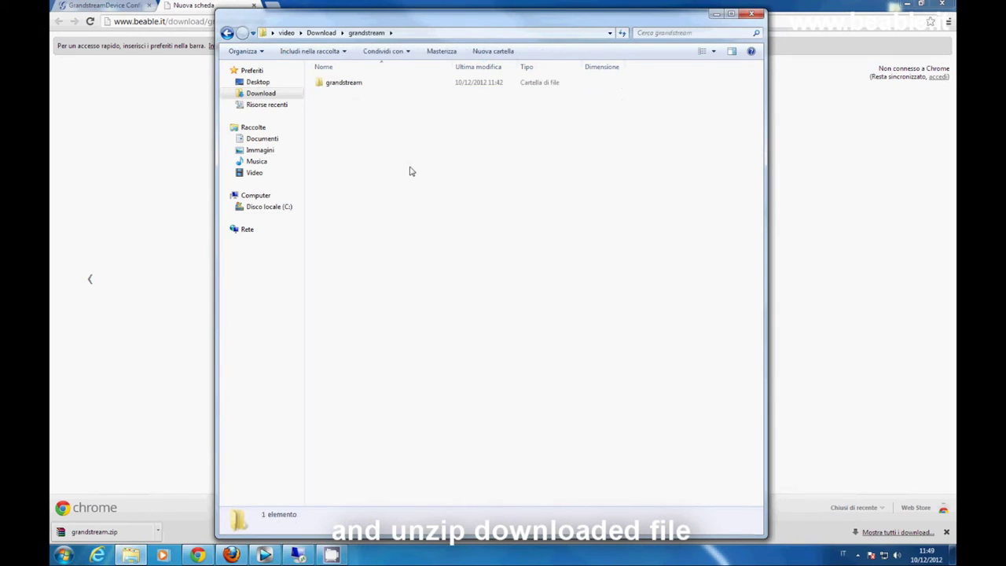
double_click(343, 84)
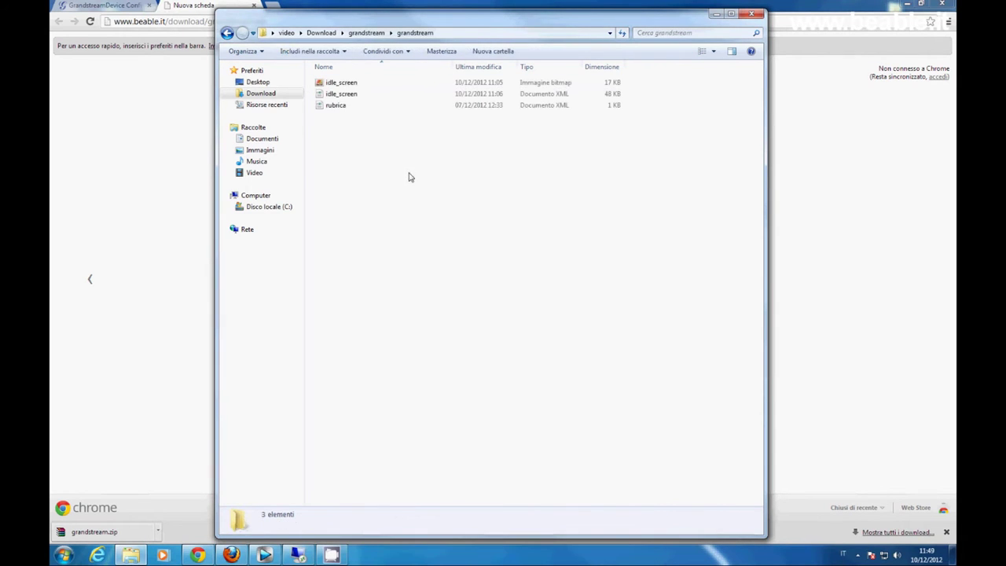
click(341, 106)
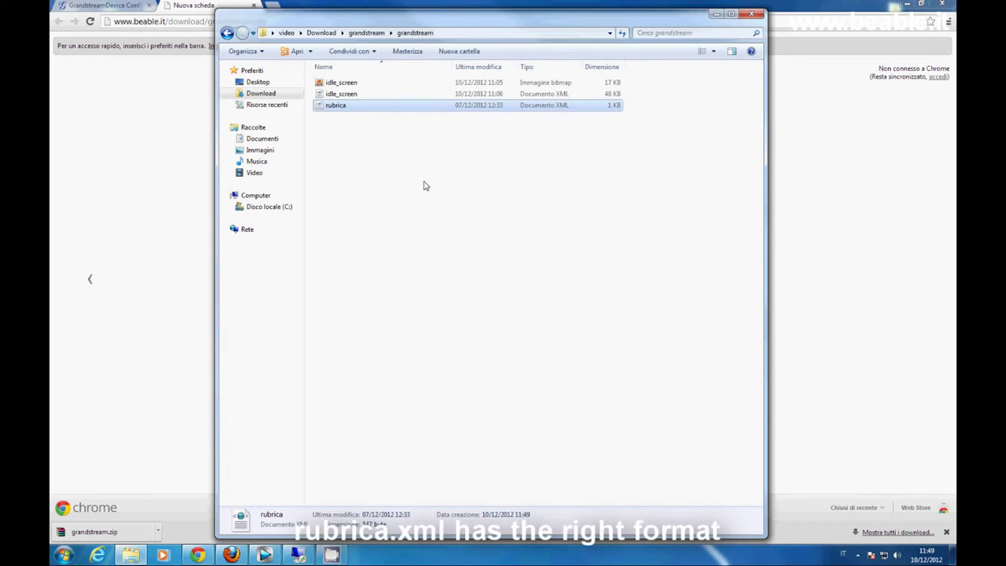
right_click(360, 109)
click(379, 136)
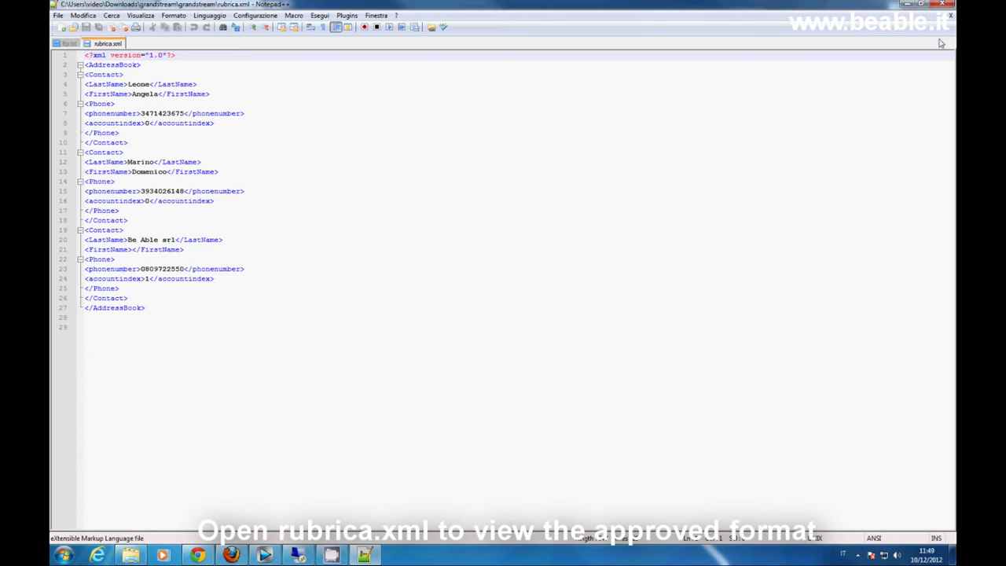
Close rubrica.xml in Notepad++ and return to the phone's phonebook tab in Chrome.
click(941, 5)
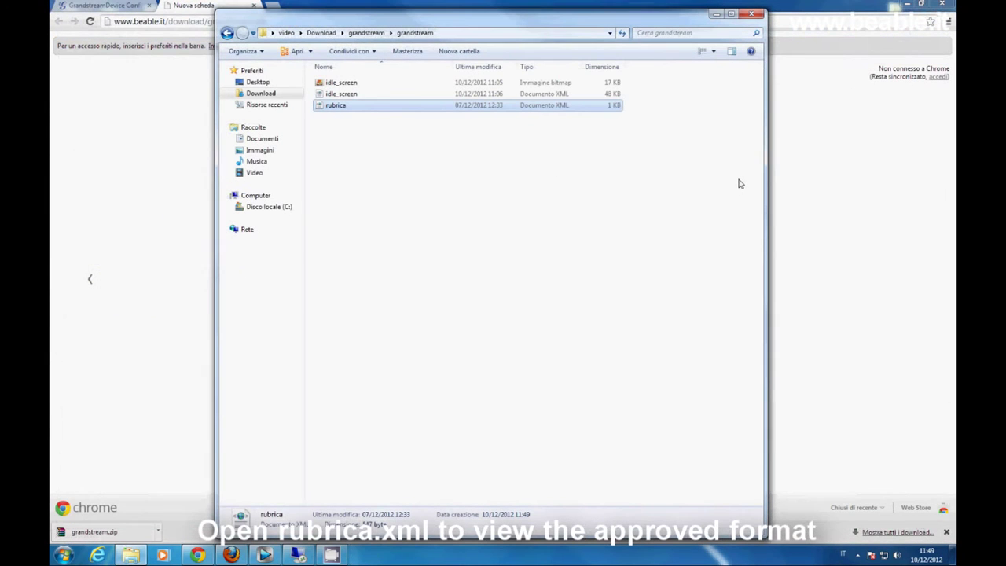
click(126, 7)
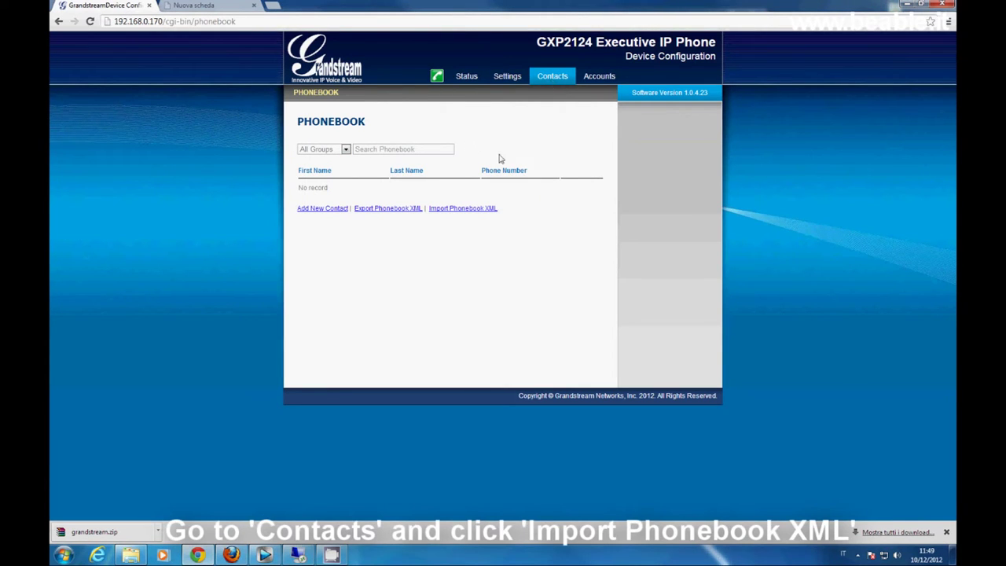
Import and upload rubrica.xml from Download\grandstream\grandstream as the GXP2124 phonebook.
click(478, 210)
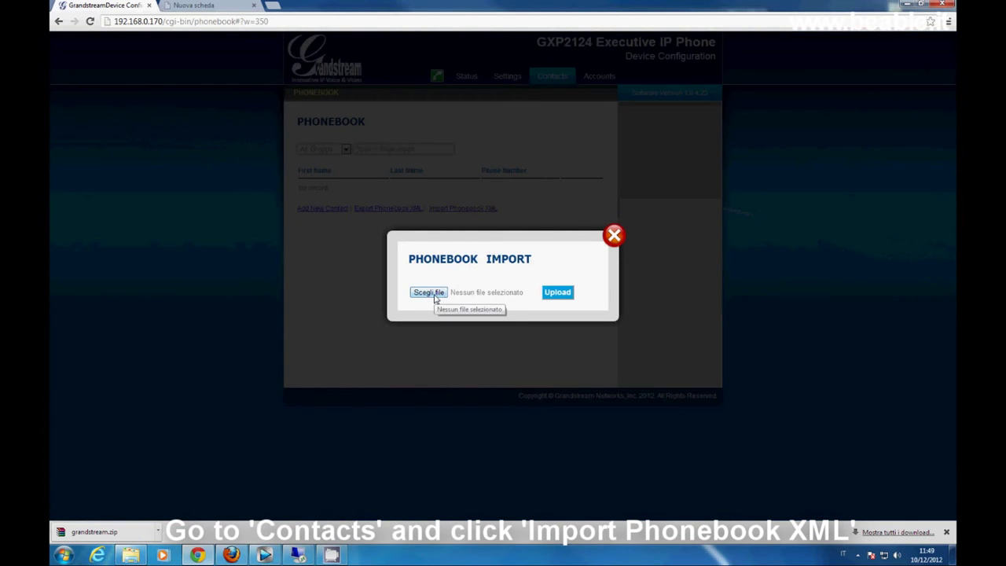
click(430, 293)
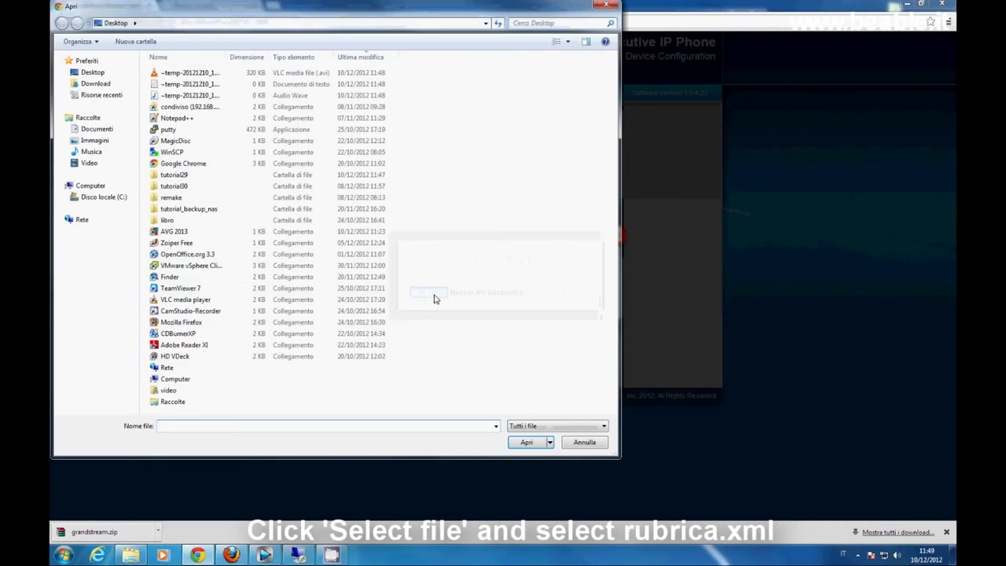
click(114, 84)
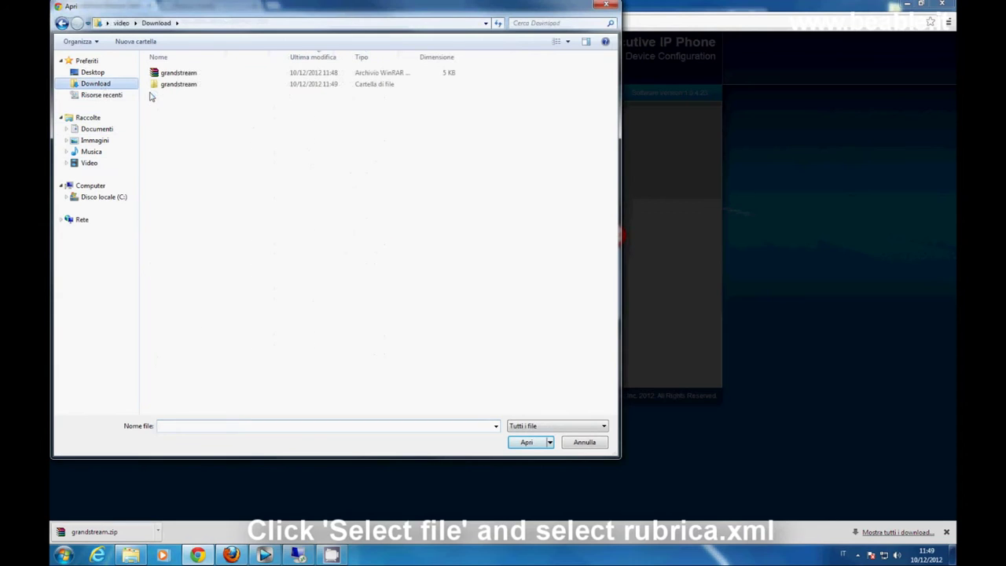
double_click(172, 84)
double_click(180, 74)
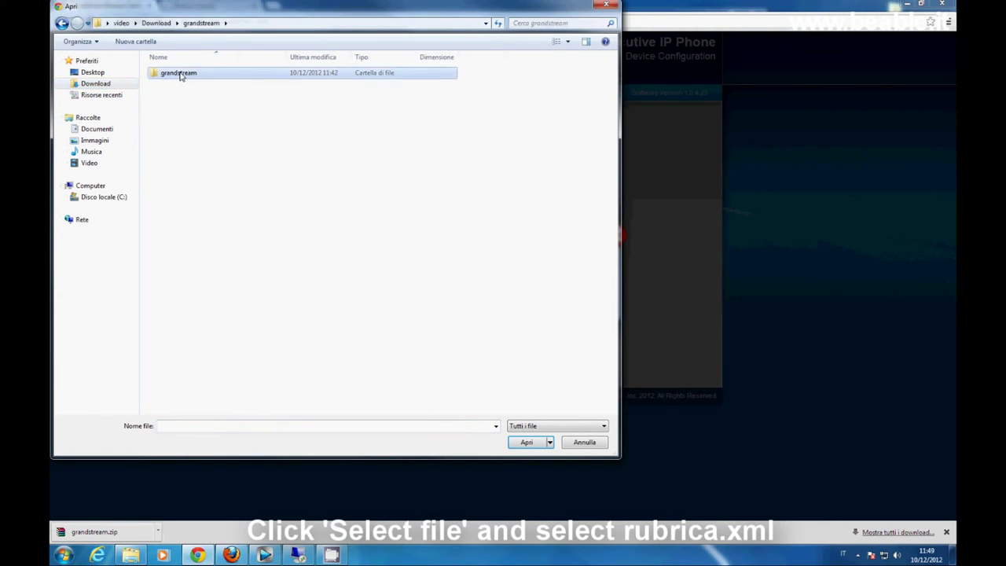
click(175, 97)
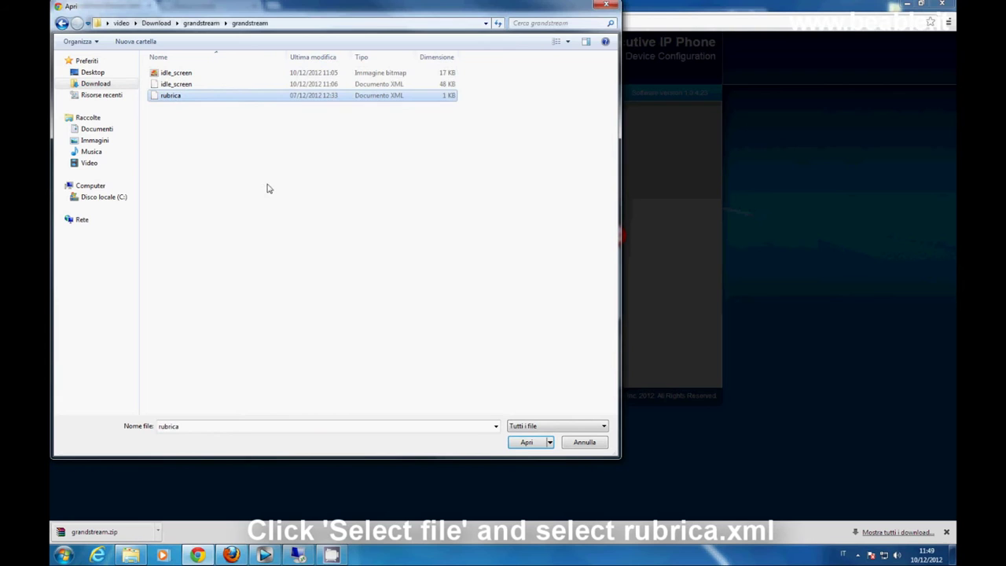
click(528, 443)
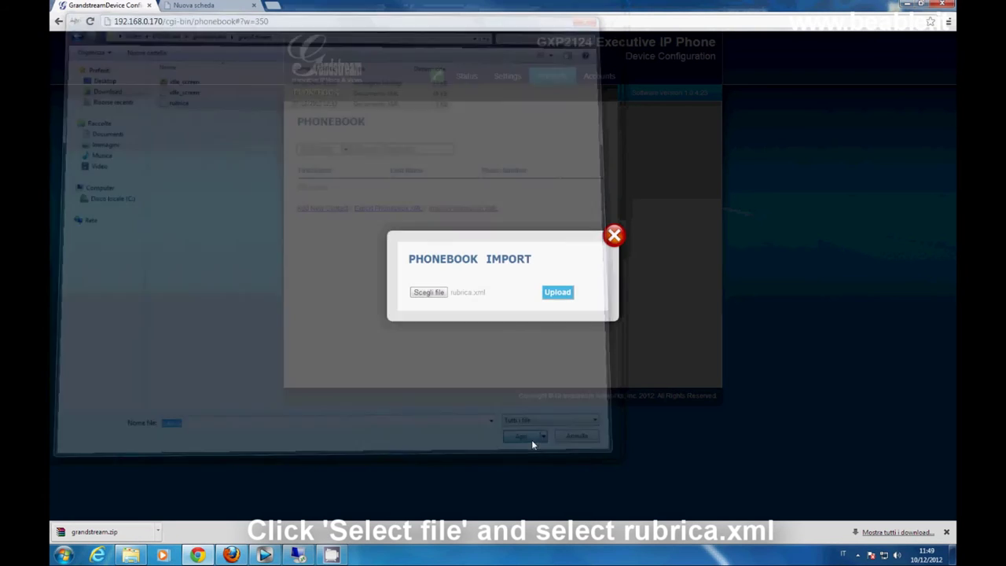
click(559, 292)
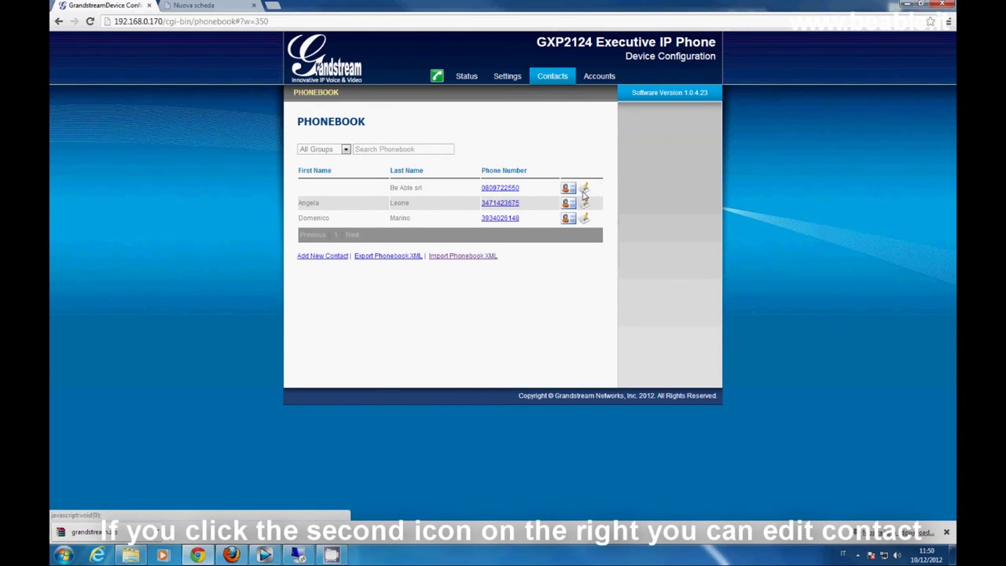
Download the first contact as a vCard, leaving its edit dialog unchanged.
click(581, 190)
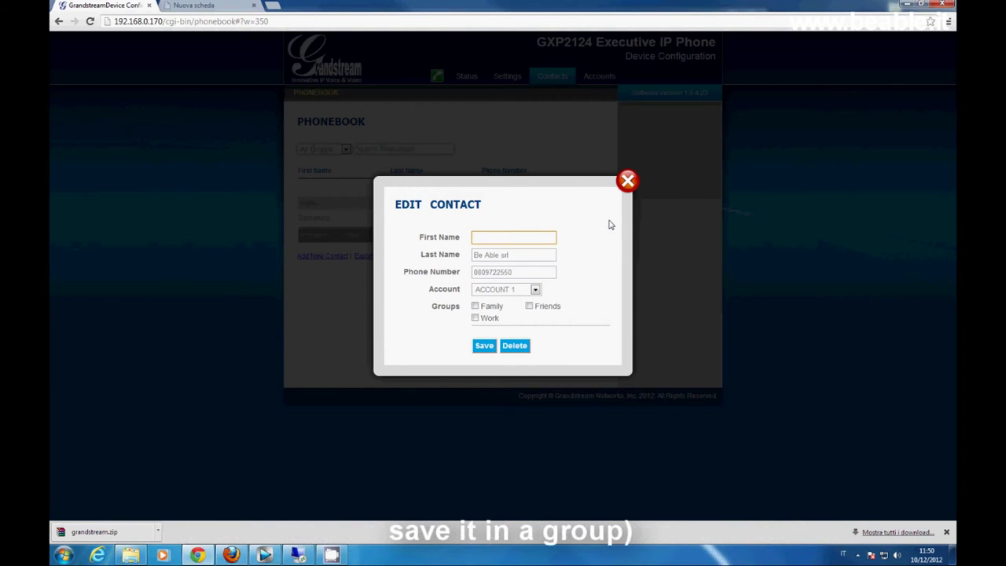
click(629, 183)
click(570, 204)
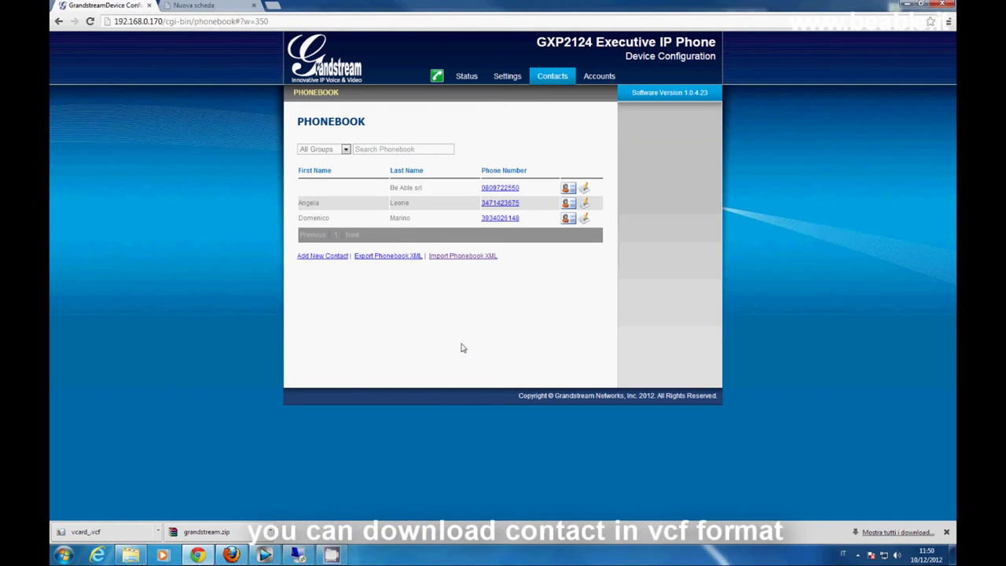
Export the whole phonebook as phonebook.xml and keep the downloaded file.
click(389, 256)
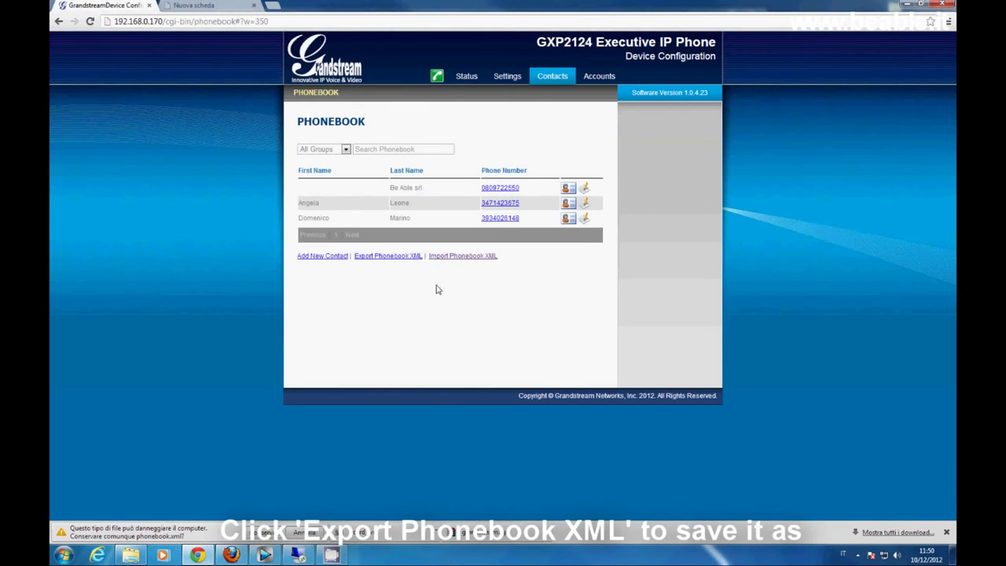
click(263, 532)
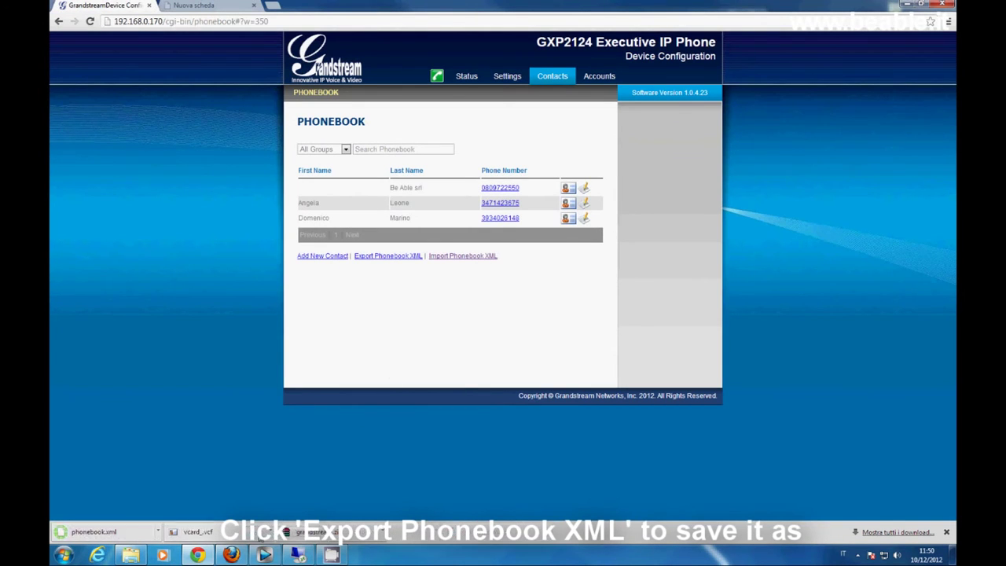
click(130, 555)
Open the 692-byte phonebook.xml from the Download folder in Notepad++.
click(261, 93)
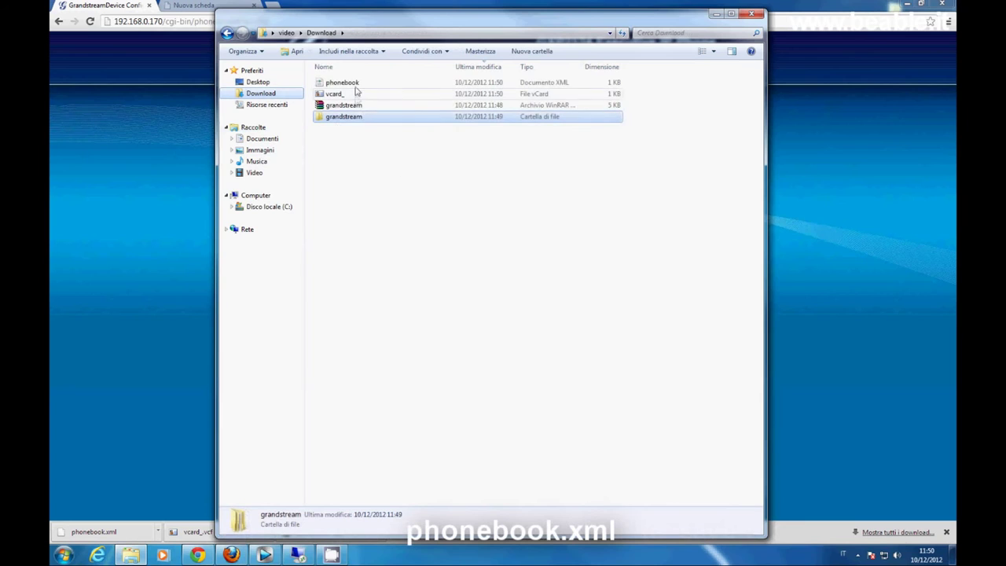
click(339, 83)
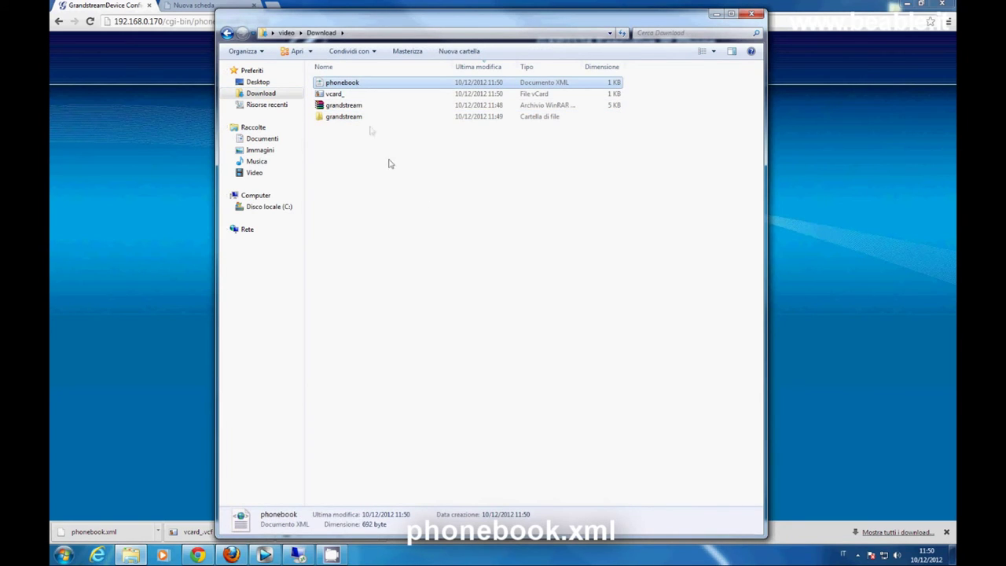
right_click(366, 83)
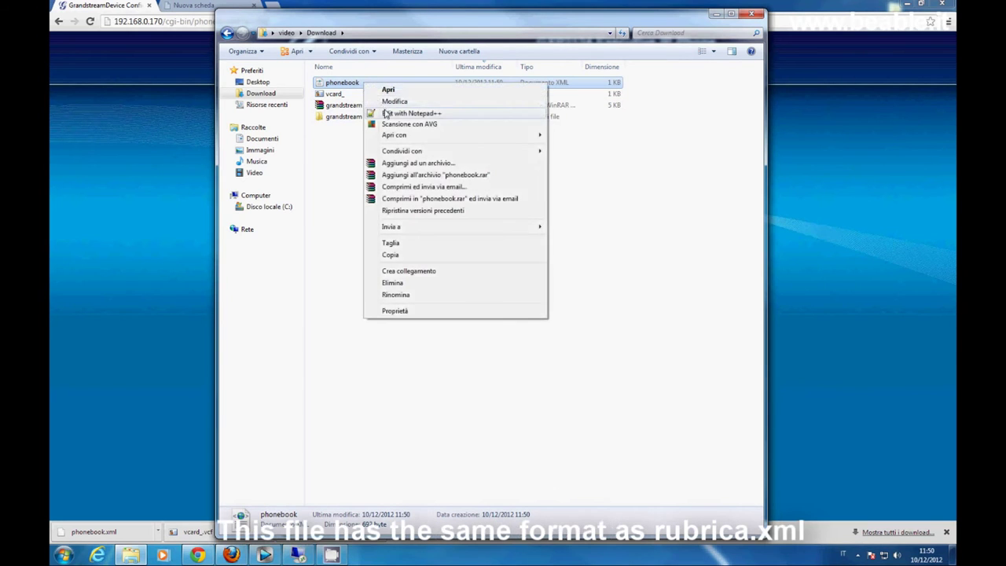
click(386, 113)
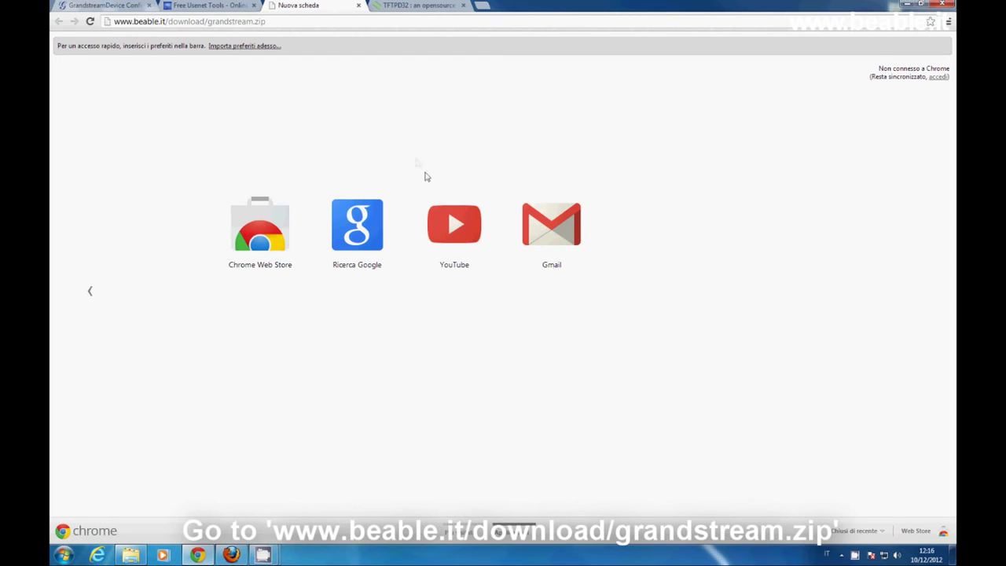
click(279, 22)
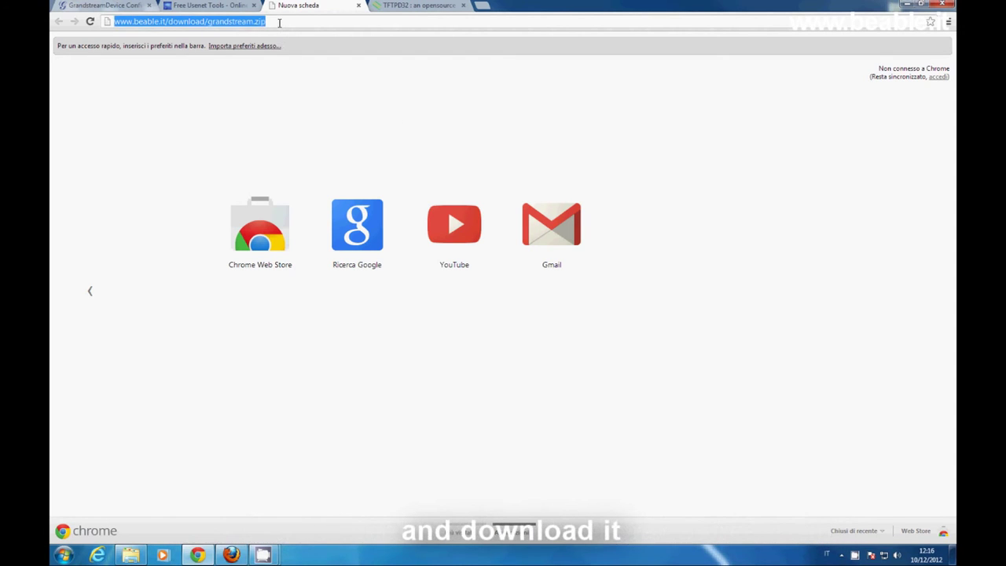
key(Return)
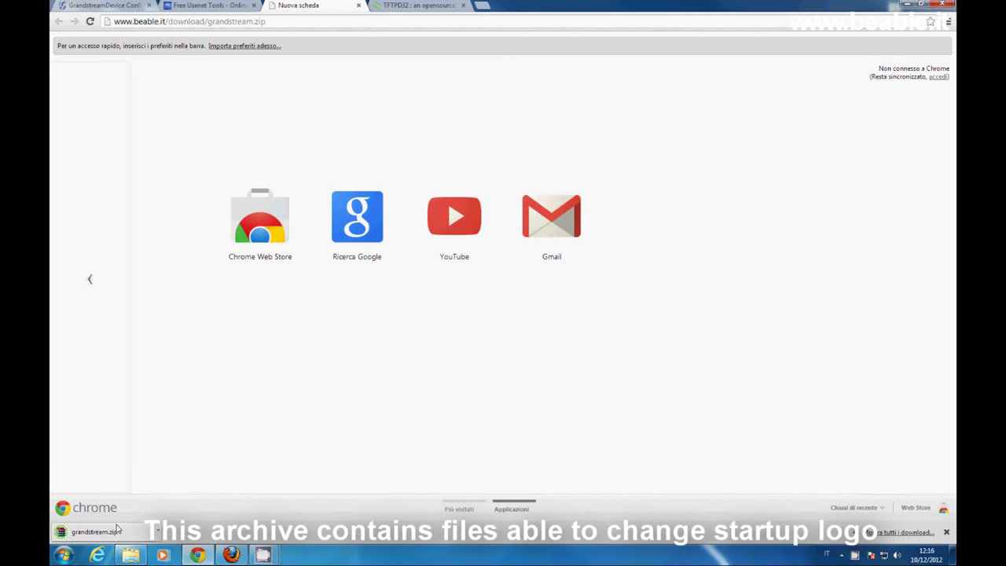
click(131, 555)
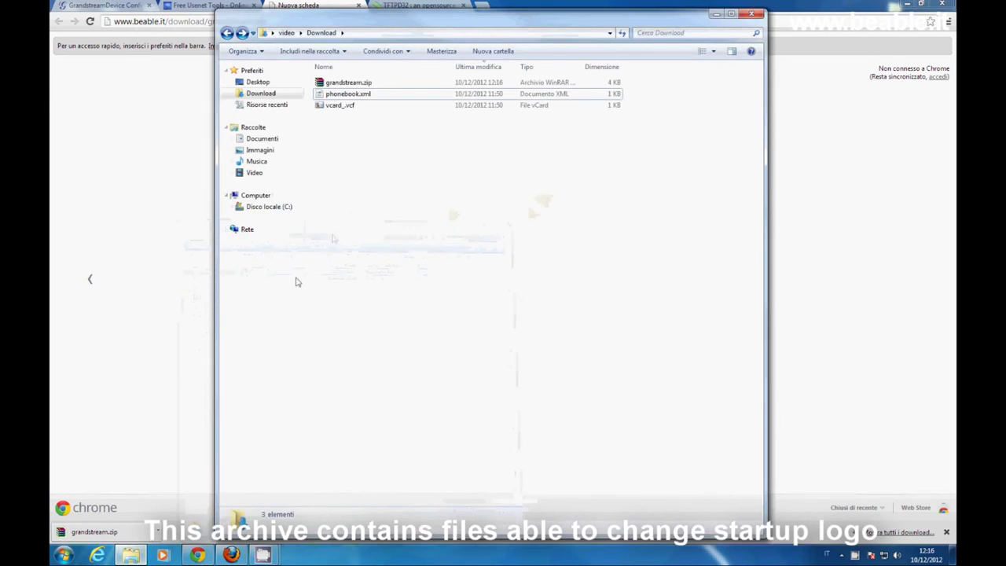
Extract grandstream.zip into grandstream\ and view idle_screen.bmp from its innermost grandstream folder.
right_click(363, 85)
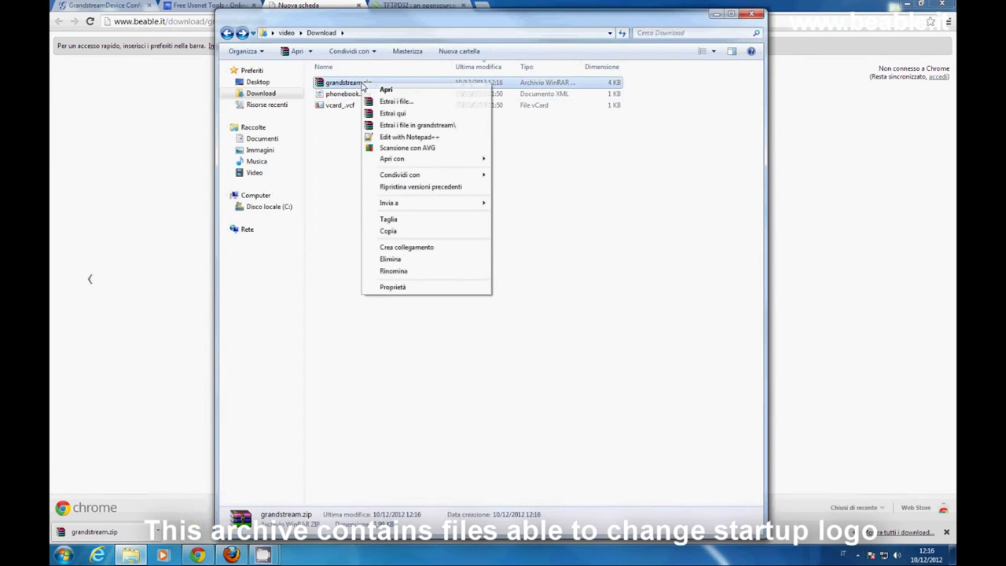
click(378, 124)
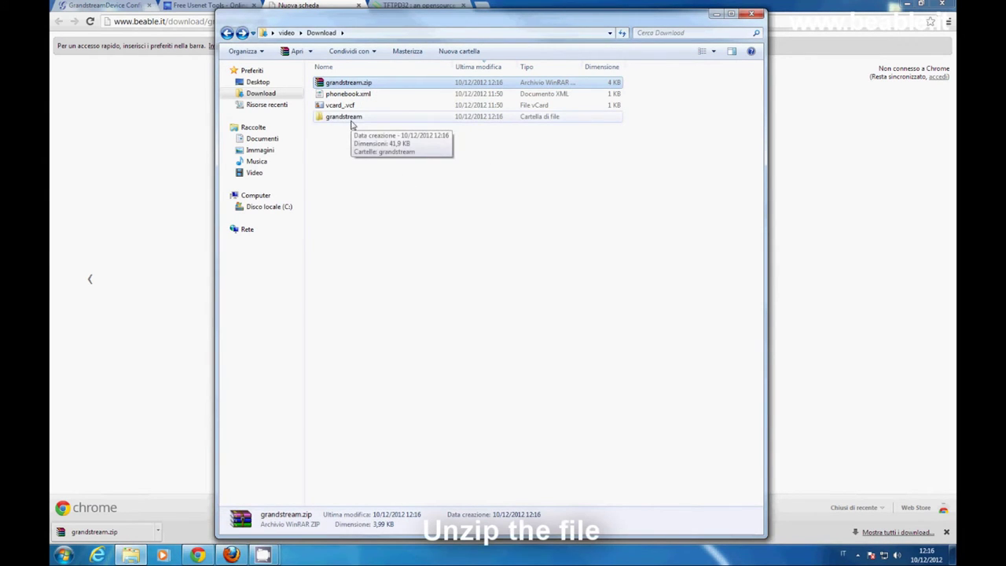
double_click(352, 120)
double_click(347, 88)
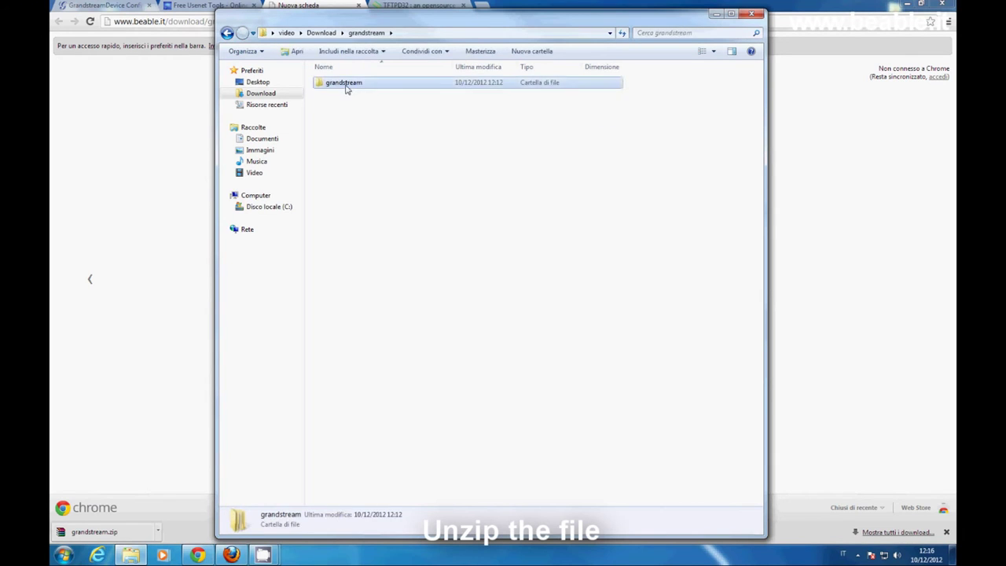
double_click(346, 88)
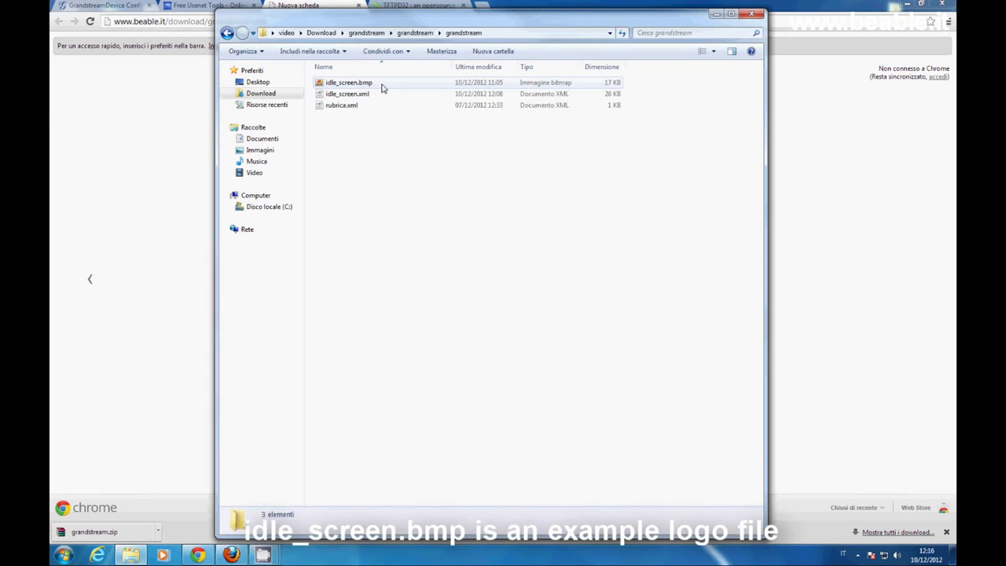
double_click(382, 85)
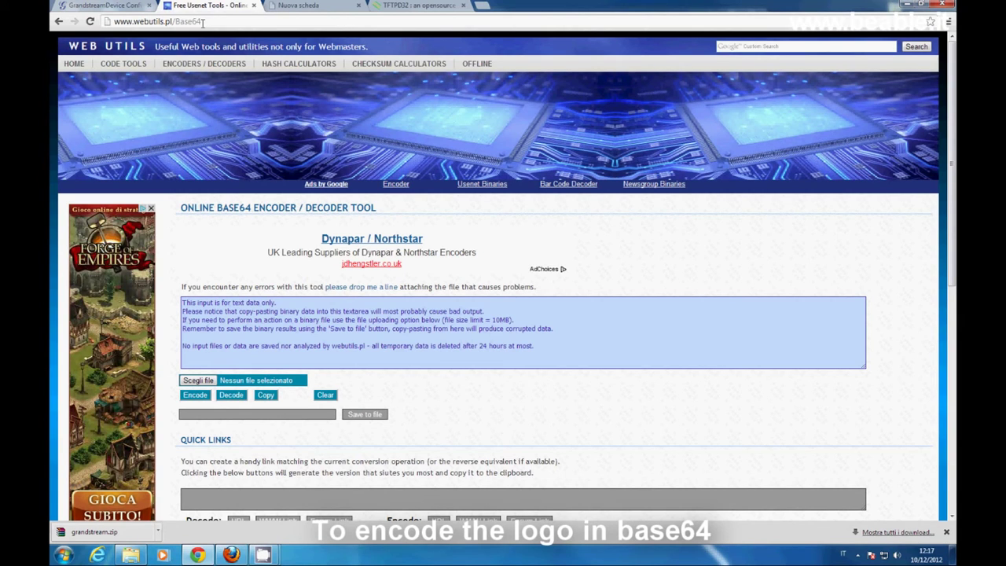
Encode idle_screen.bmp from the grandstream folder as Base64 in WebUtils.
click(195, 381)
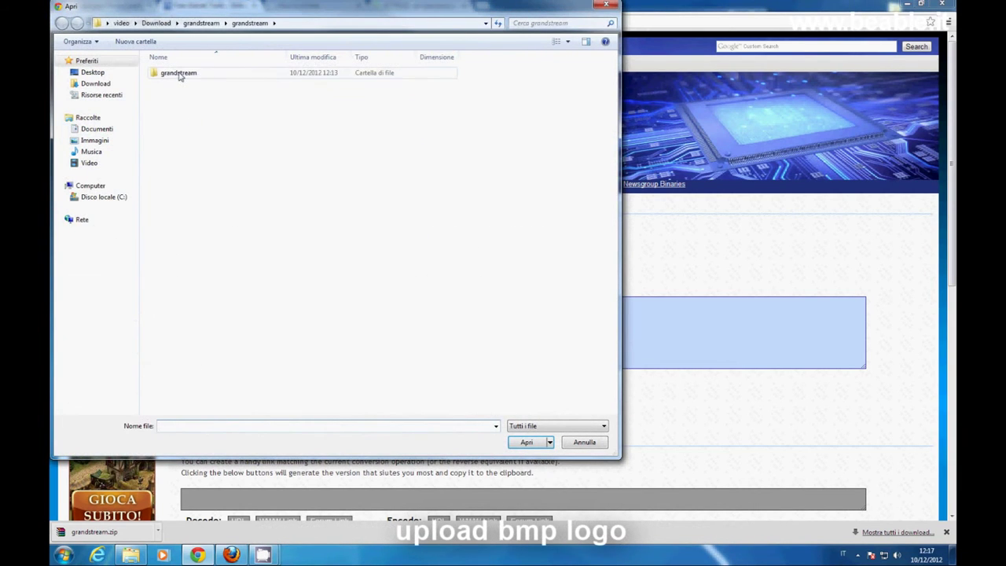
double_click(183, 73)
click(190, 75)
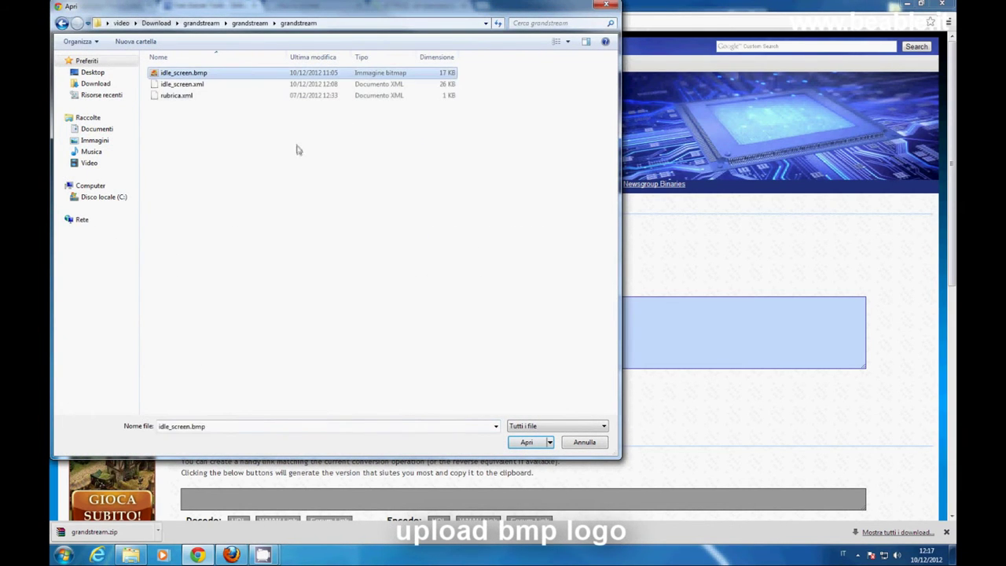
click(525, 443)
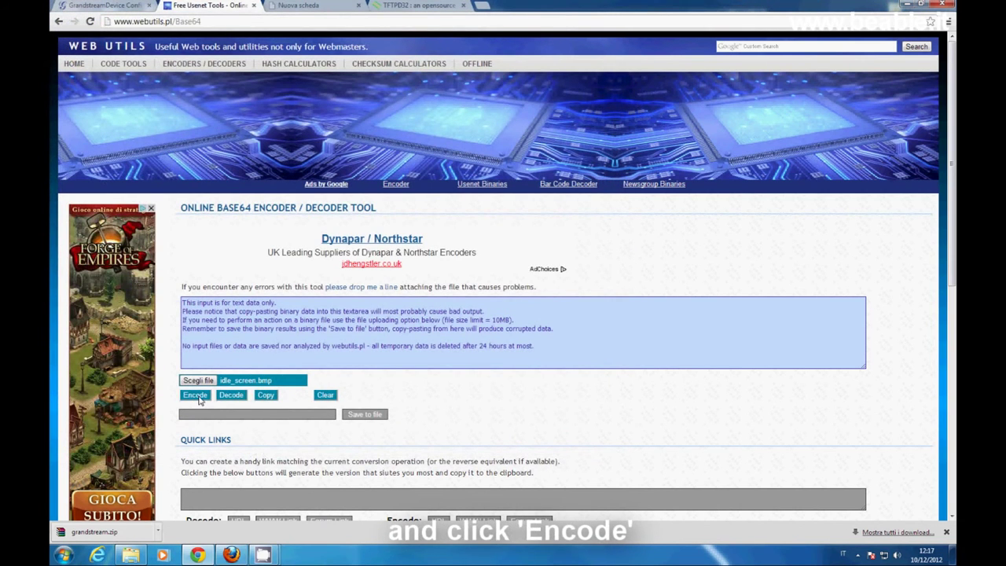
click(197, 395)
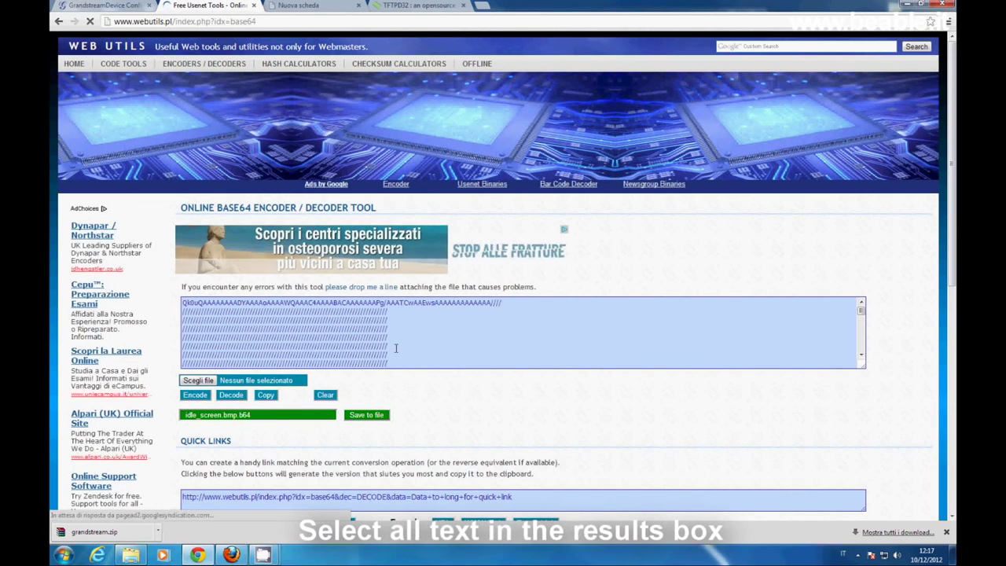
Select and copy the Base64 output text from the results box.
drag(183, 303, 414, 362)
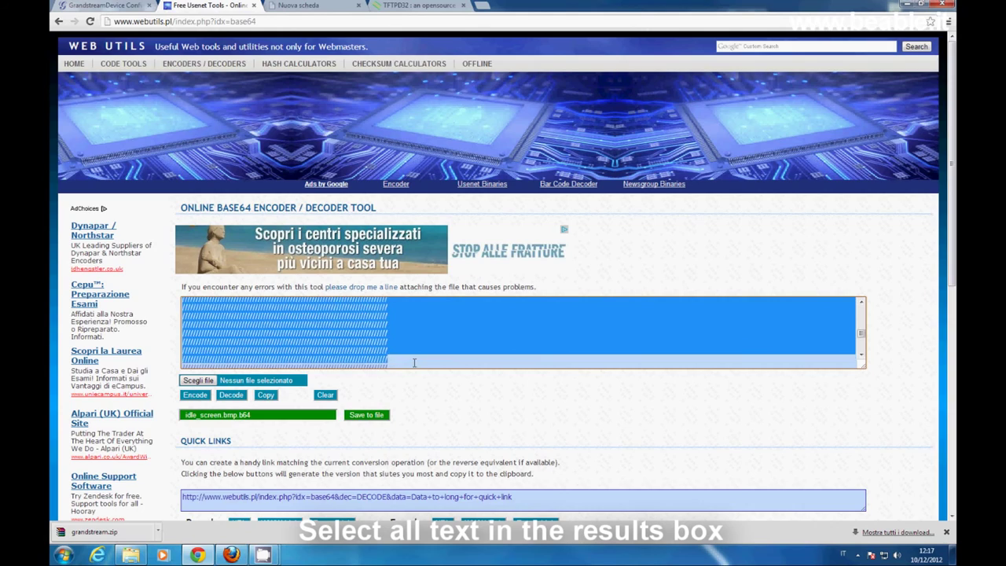
scroll(414, 364, down, 3)
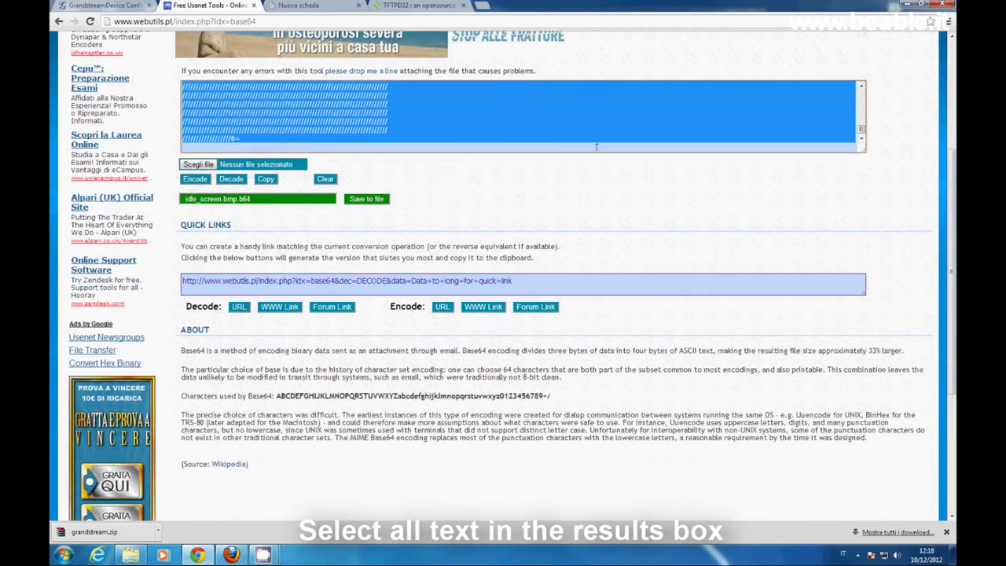
scroll(425, 236, up, 4)
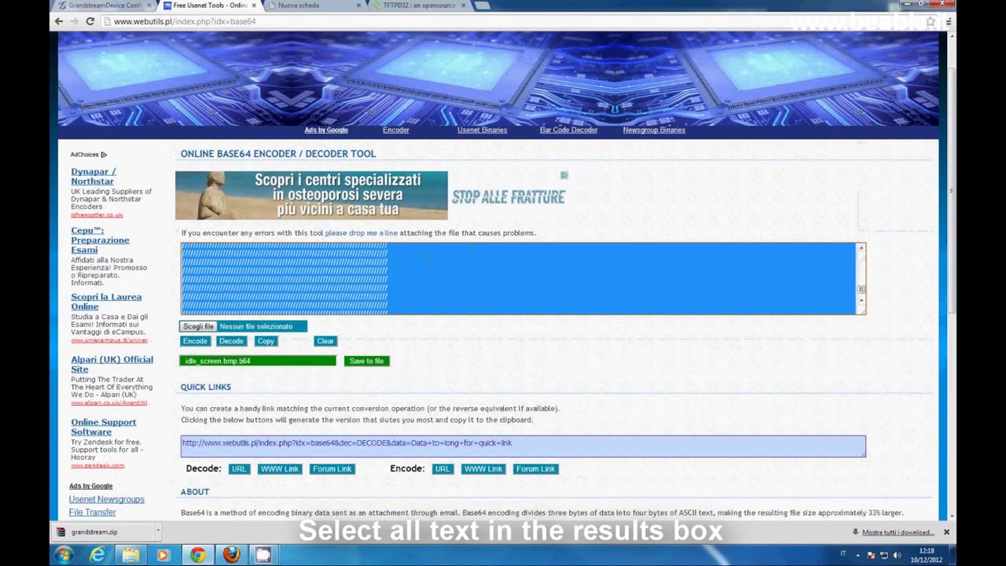
scroll(426, 258, down, 3)
right_click(303, 275)
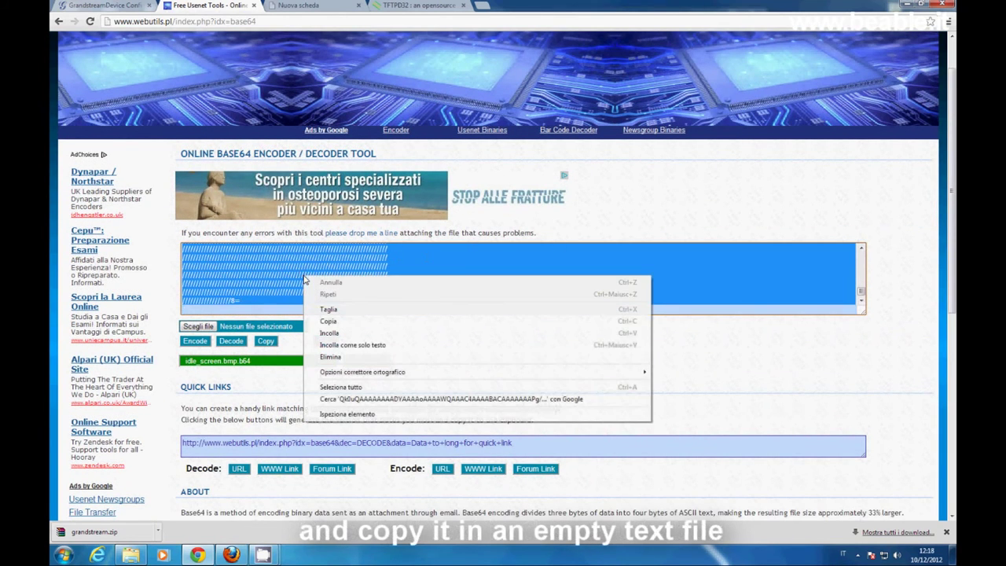
click(324, 324)
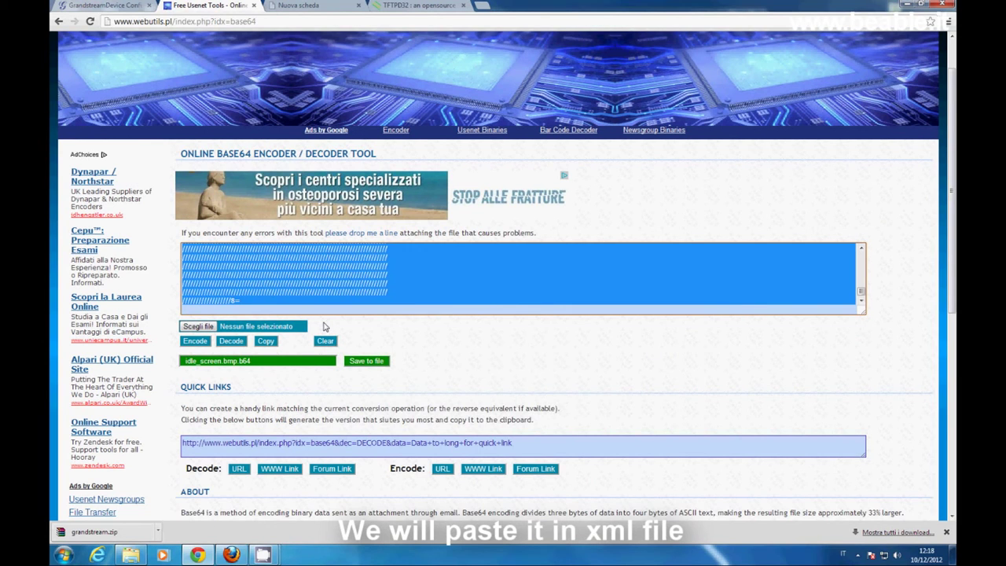
Copy idle_screen.xml from the grandstream folder onto the desktop.
click(131, 555)
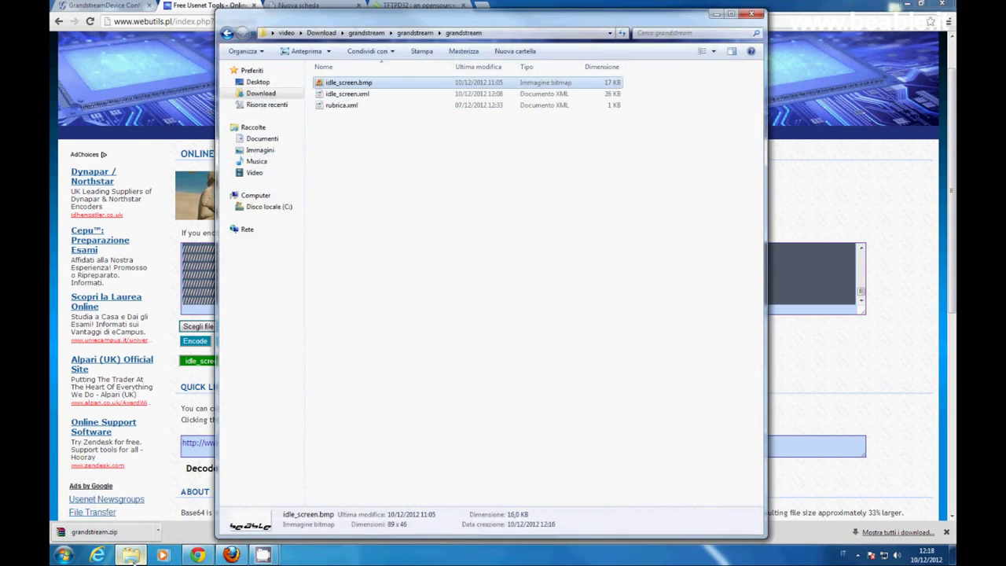
right_click(351, 95)
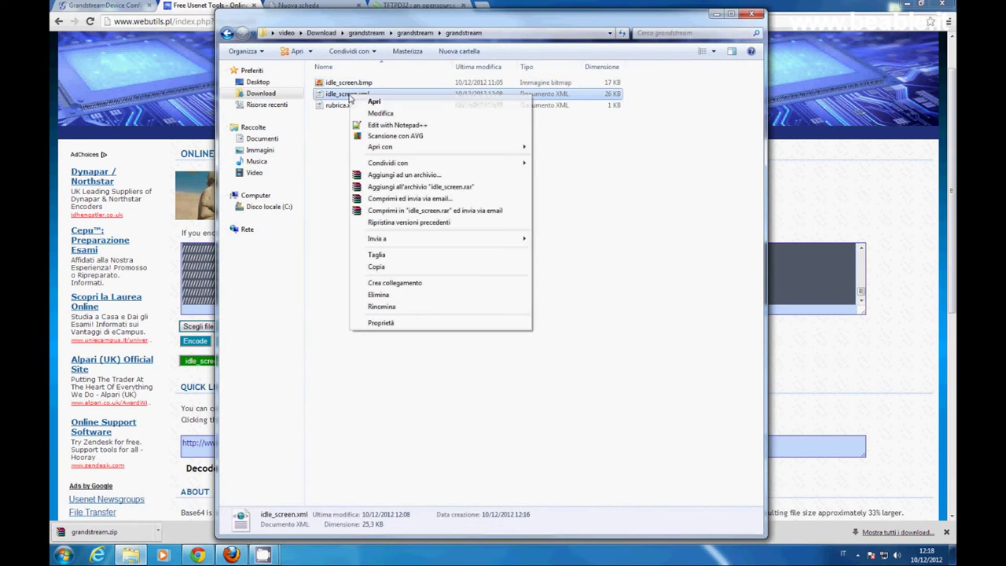
click(391, 267)
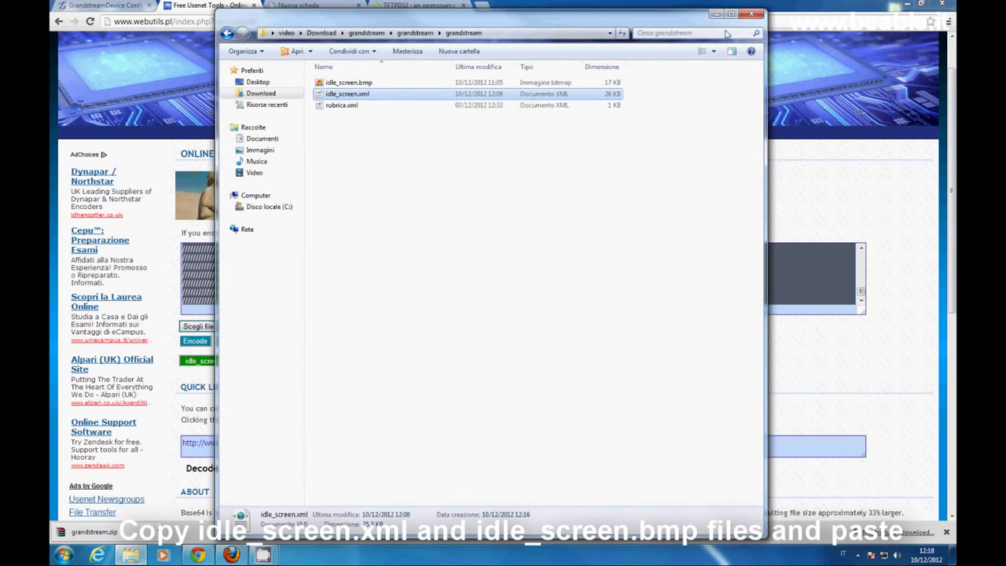
right_click(489, 206)
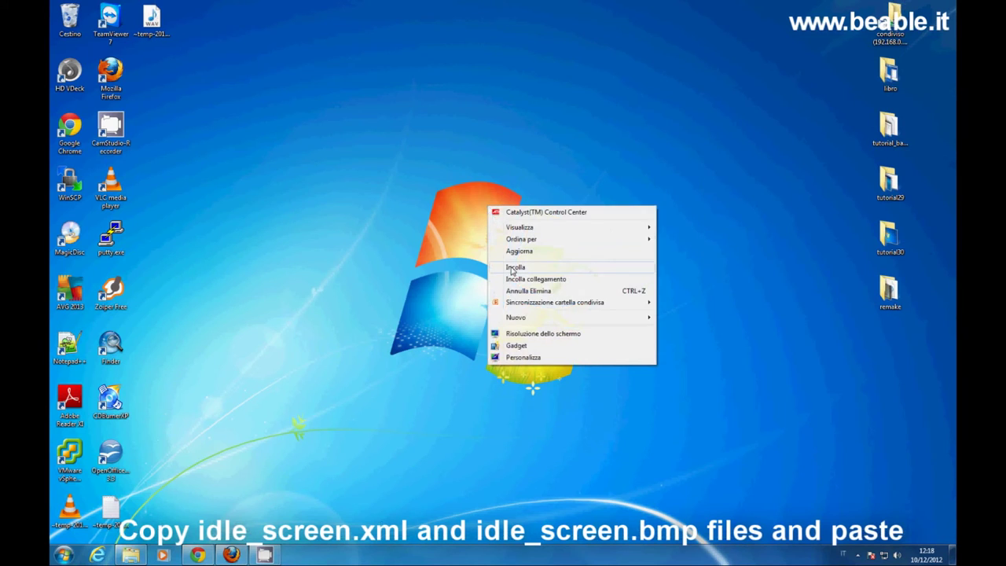
click(515, 268)
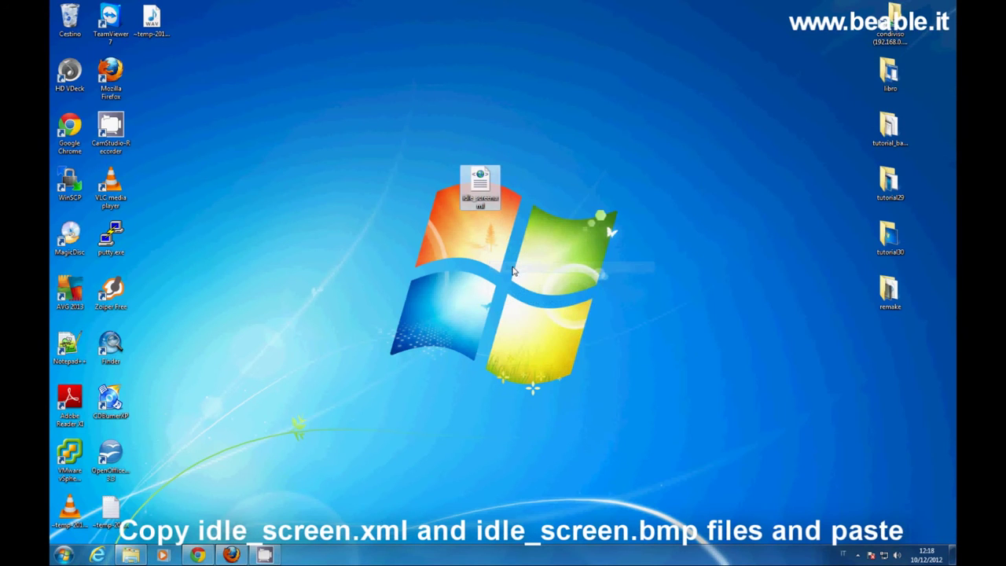
click(494, 264)
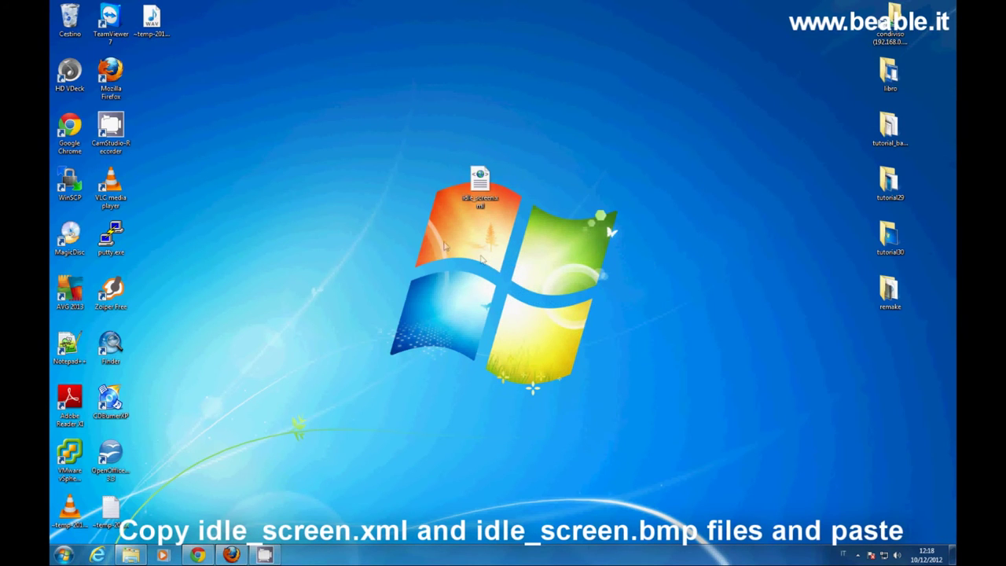
Create a desktop folder named 'logo' and move idle_screen.xml into it.
right_click(387, 209)
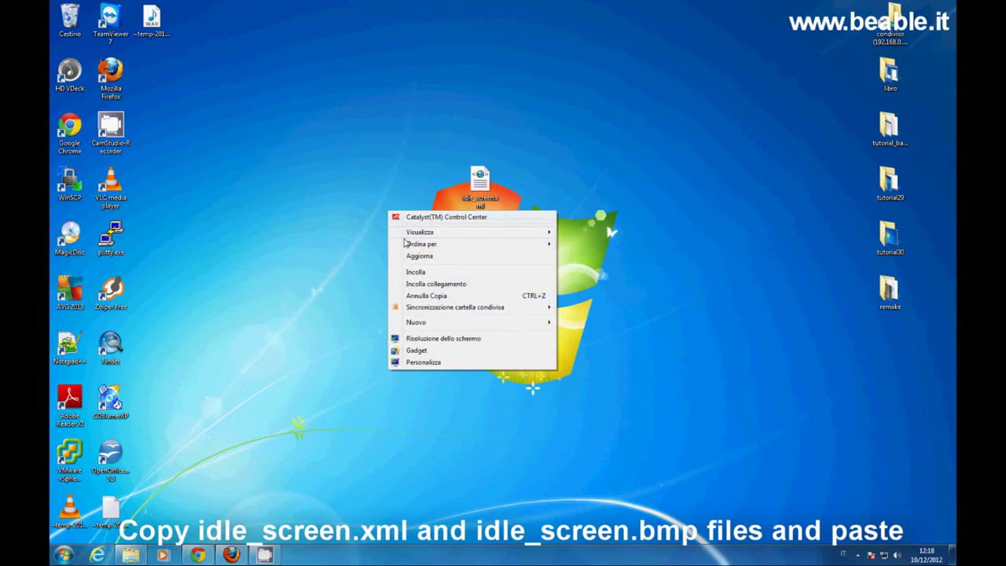
mouse_move(425, 323)
click(574, 325)
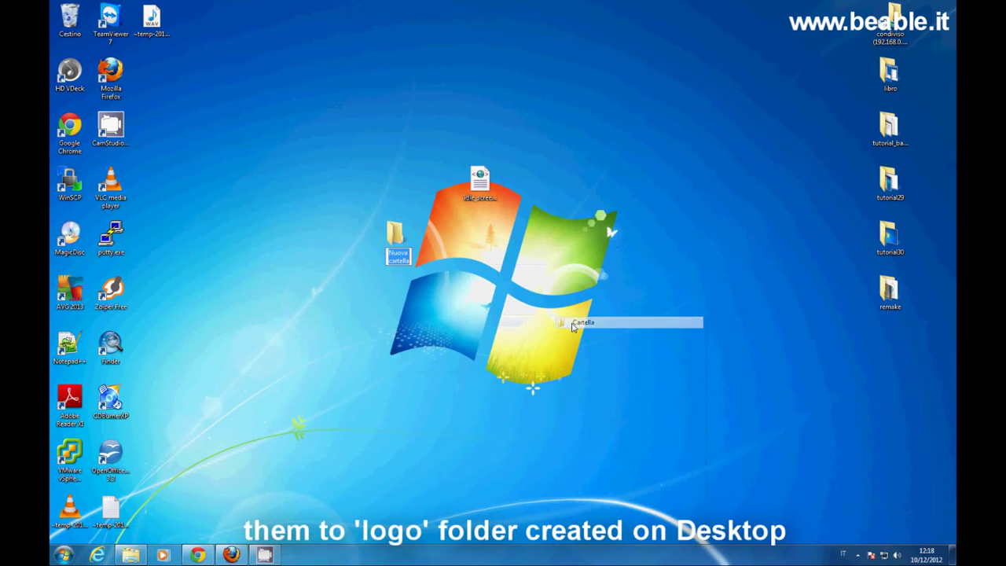
text(logo)
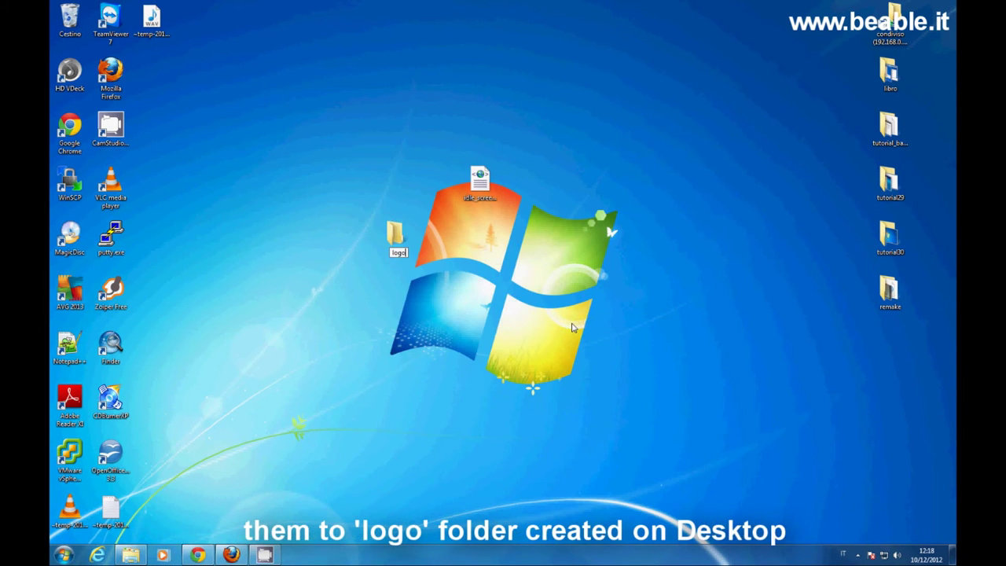
key(Return)
mouse_move(476, 185)
mouse_down()
mouse_move(402, 238)
mouse_move(478, 185)
mouse_up()
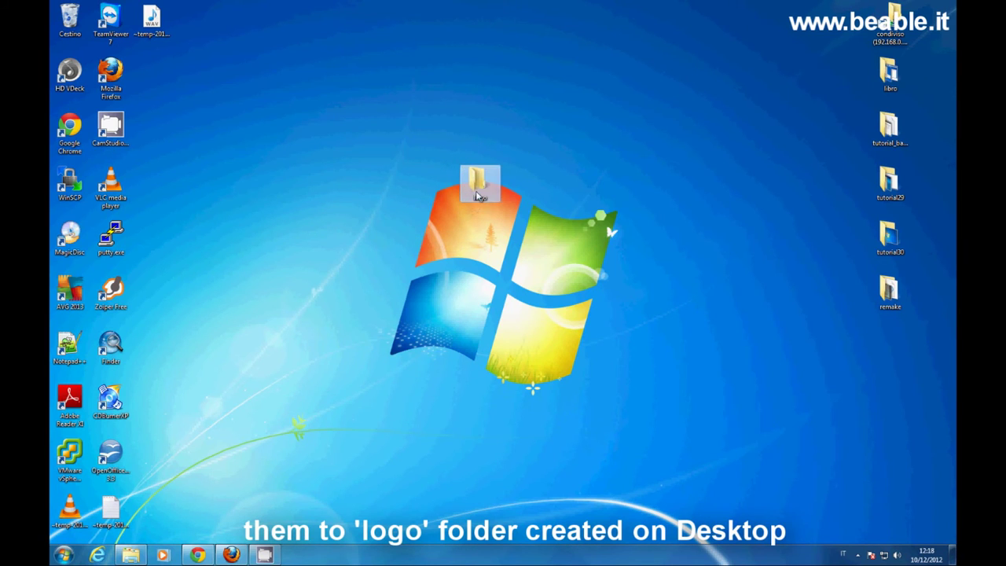
Copy idle_screen.bmp from the grandstream folder window.
click(131, 555)
right_click(349, 83)
click(385, 322)
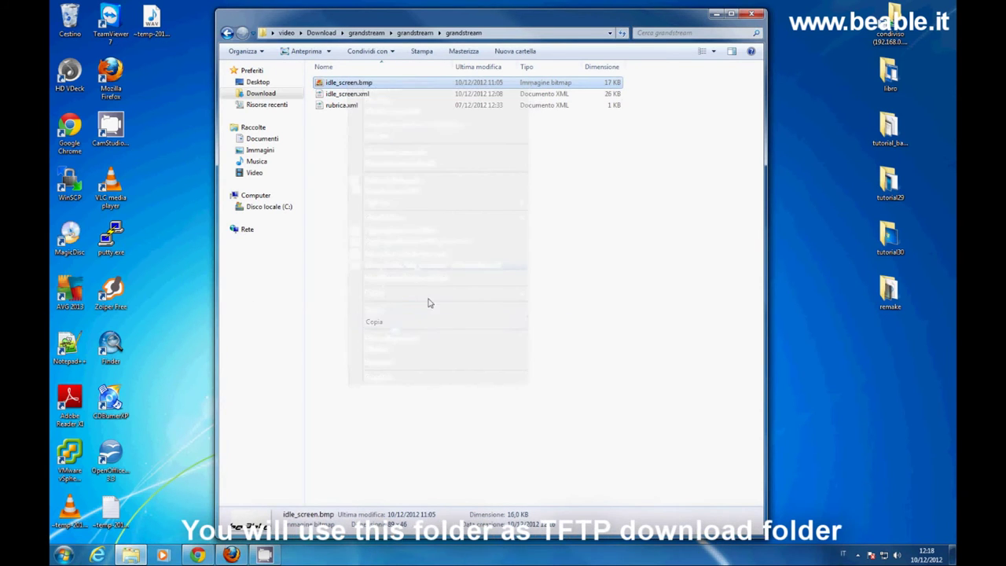
Paste idle_screen.bmp into the desktop logo folder beside idle_screen.xml.
click(716, 14)
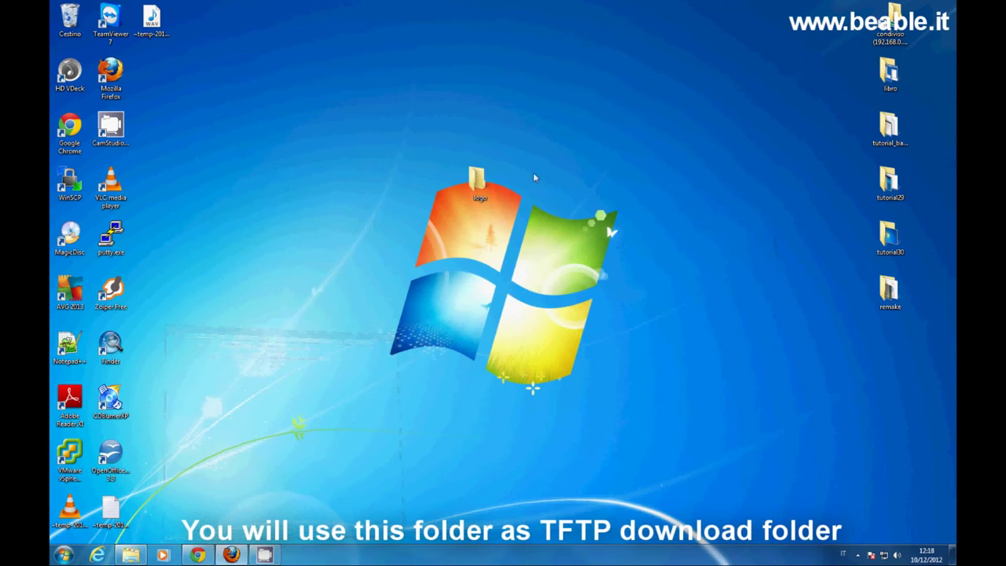
double_click(487, 187)
right_click(488, 187)
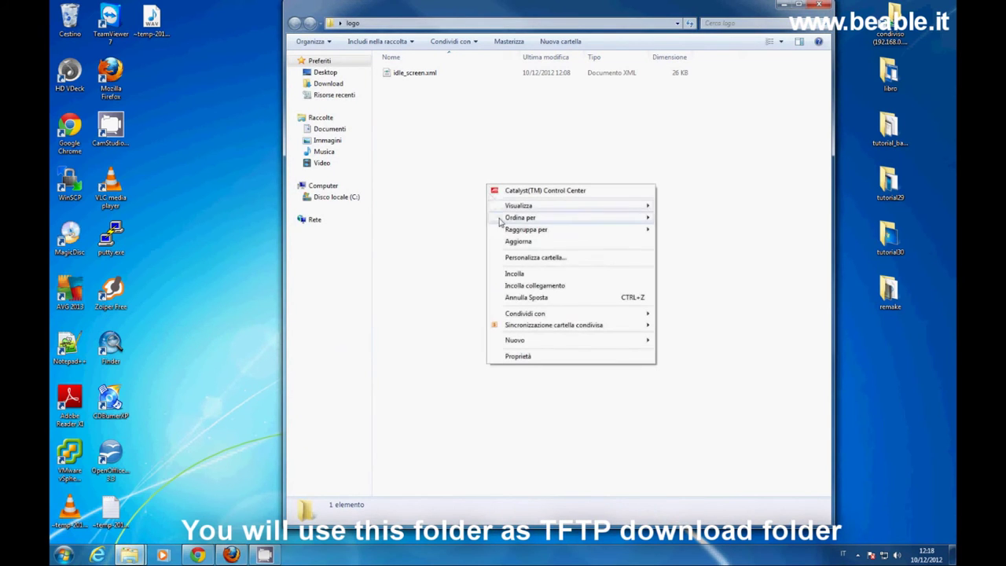
click(515, 276)
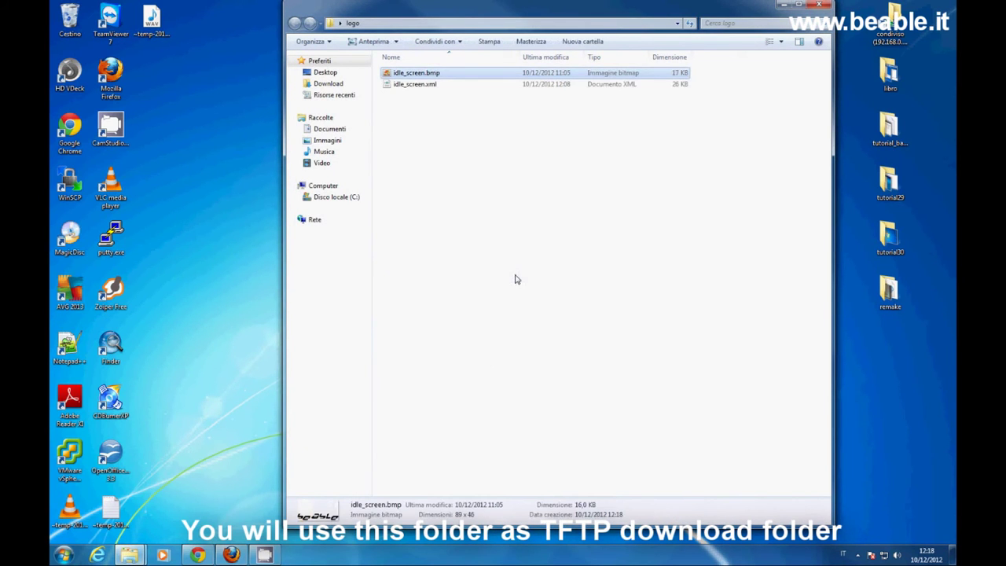
click(517, 279)
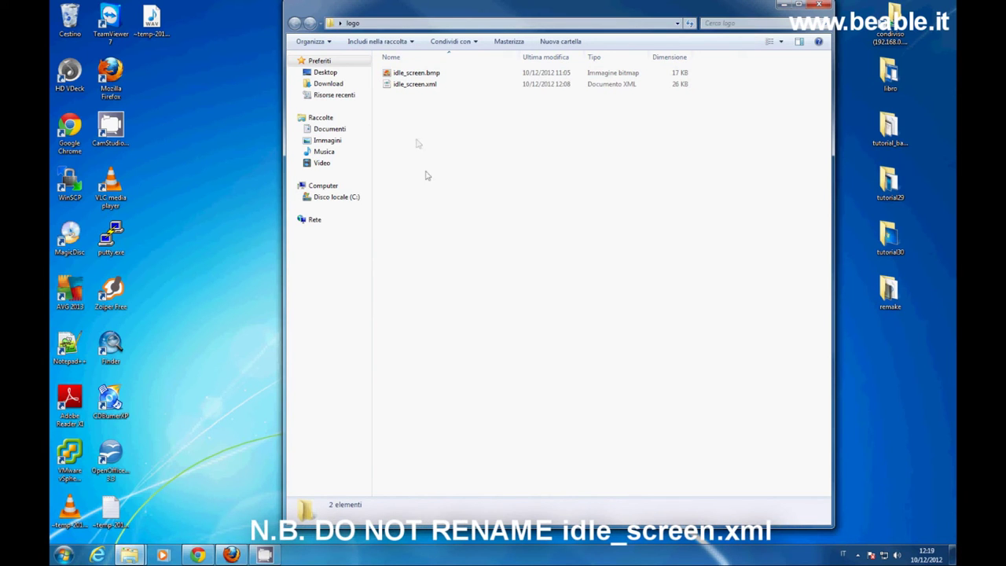
right_click(411, 87)
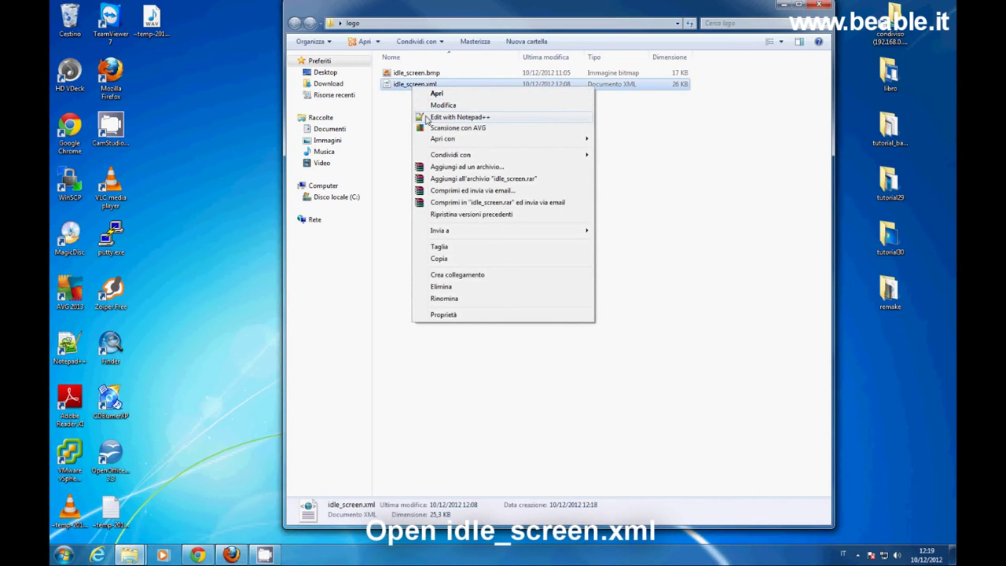
Open idle_screen.xml in Notepad++ and set the COMPANY LOGO isfile value to false.
click(425, 118)
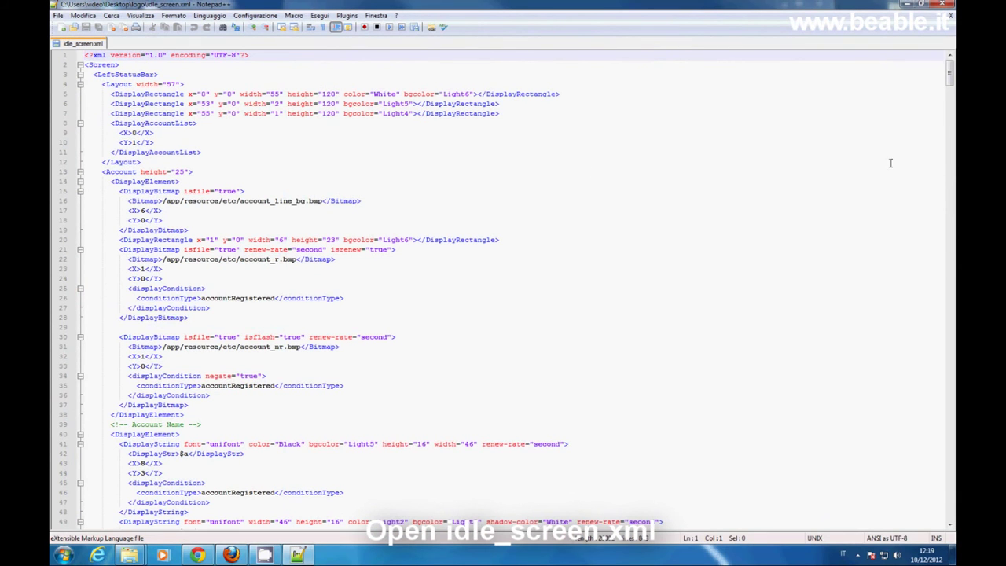
drag(949, 75, 950, 169)
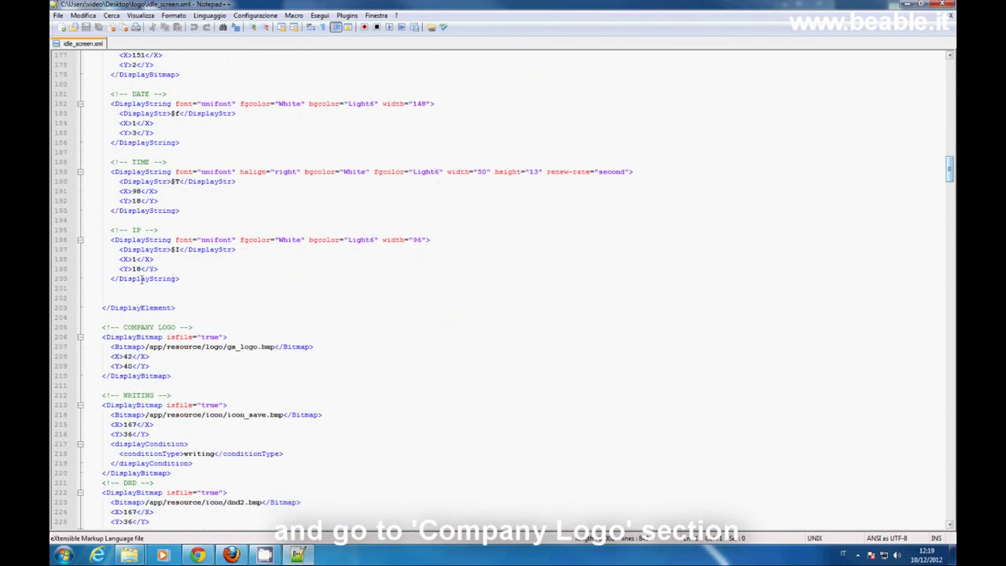
scroll(138, 282, down, 1)
drag(102, 299, 191, 299)
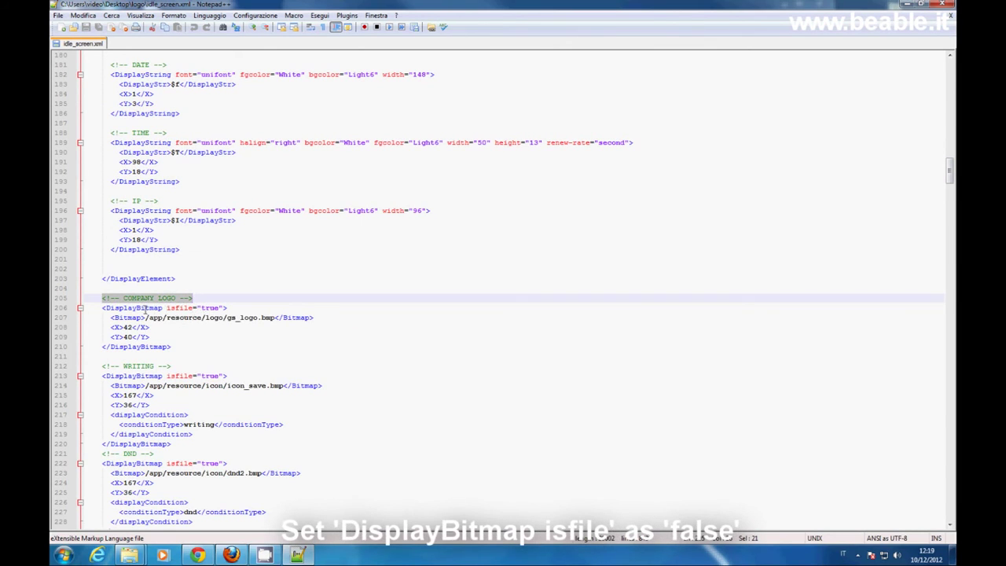
double_click(210, 307)
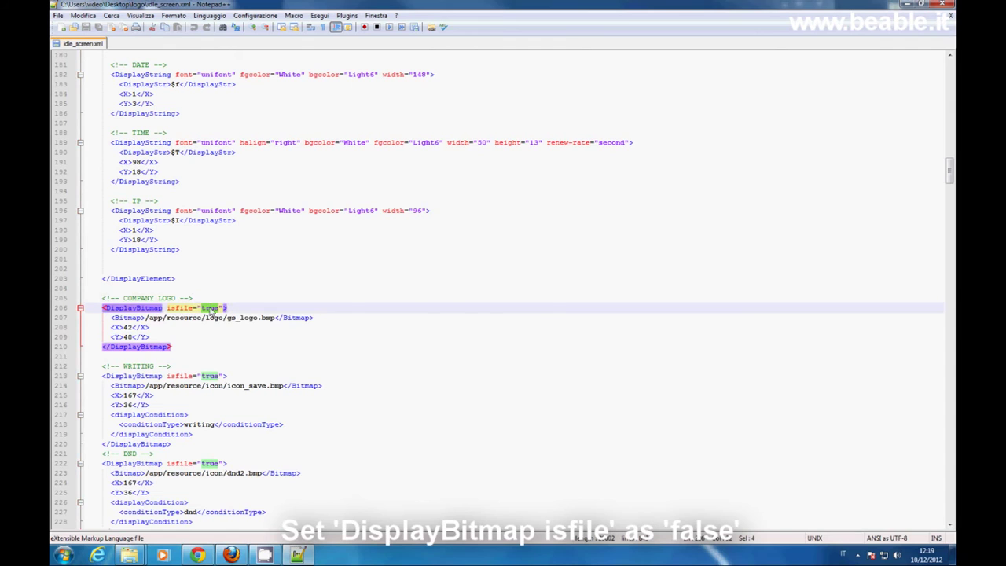
text(false)
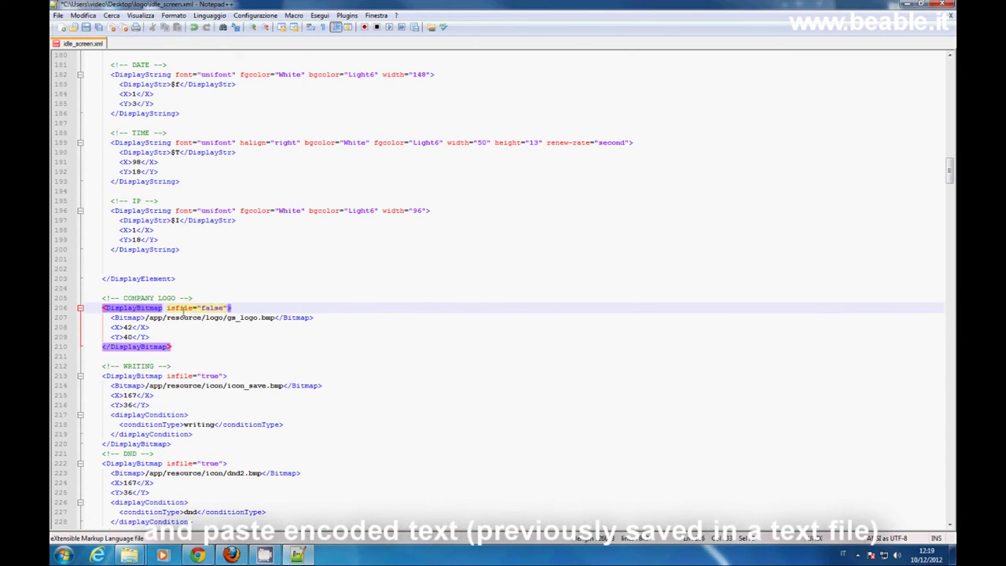
Replace the gs_logo.bmp path inside the Bitmap tags with the Base64 logo, then save.
drag(145, 317, 278, 317)
key(Delete)
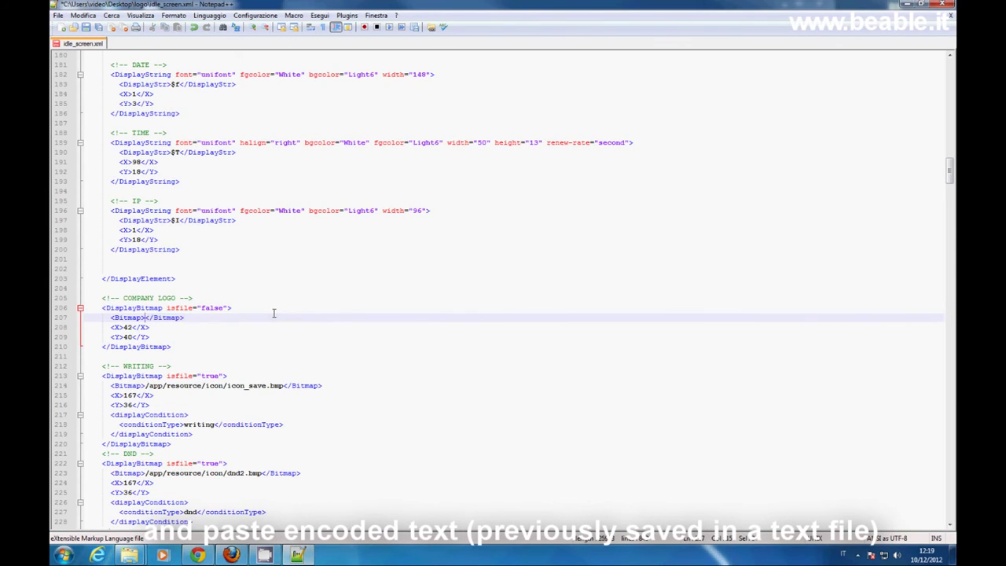
right_click(146, 318)
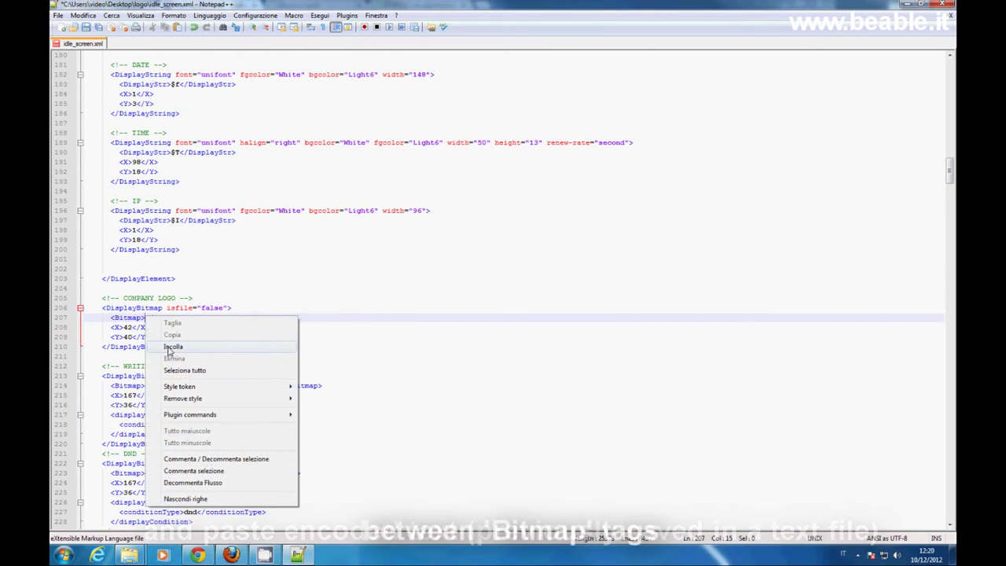
click(173, 346)
scroll(339, 322, up, 17)
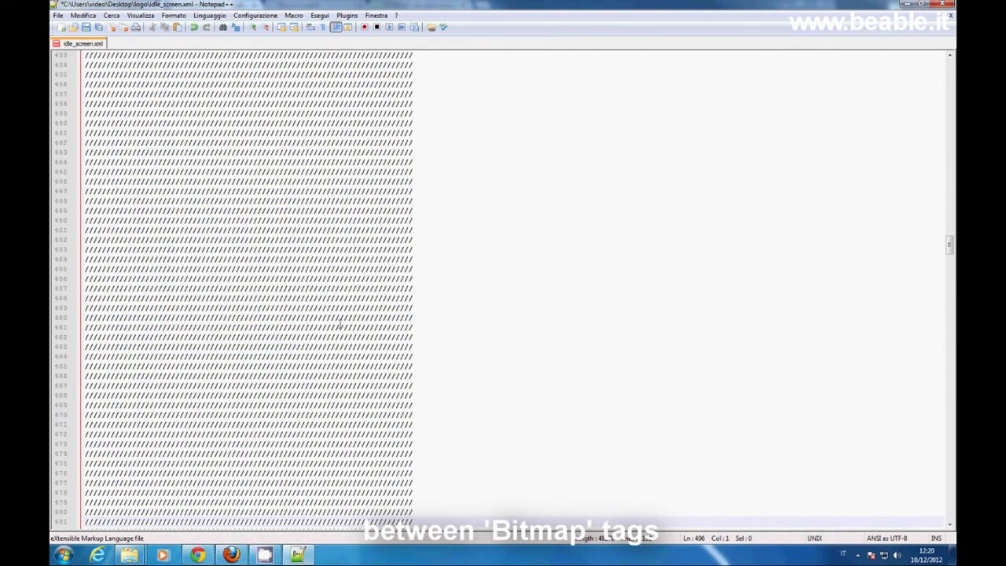
scroll(339, 323, up, 20)
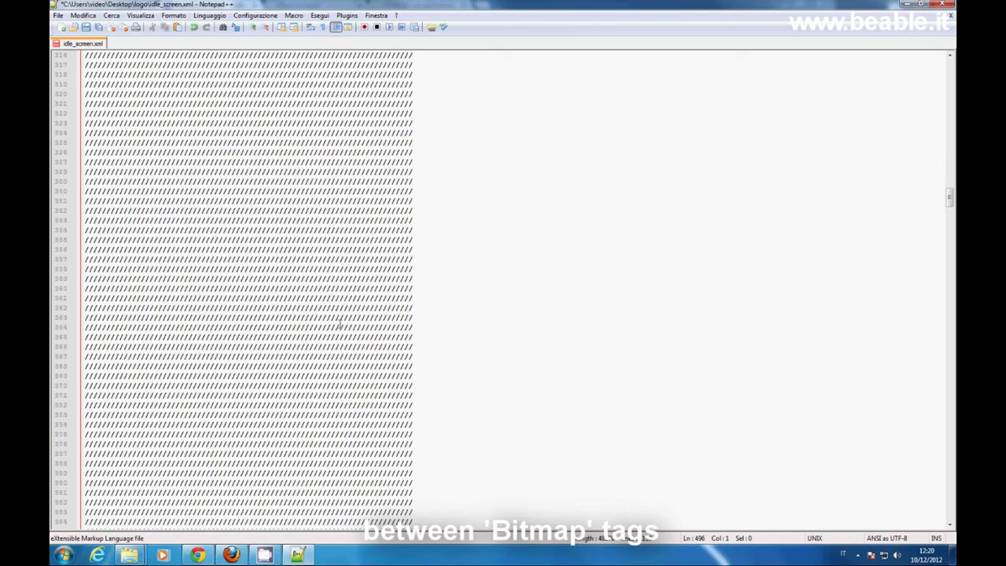
scroll(340, 322, up, 8)
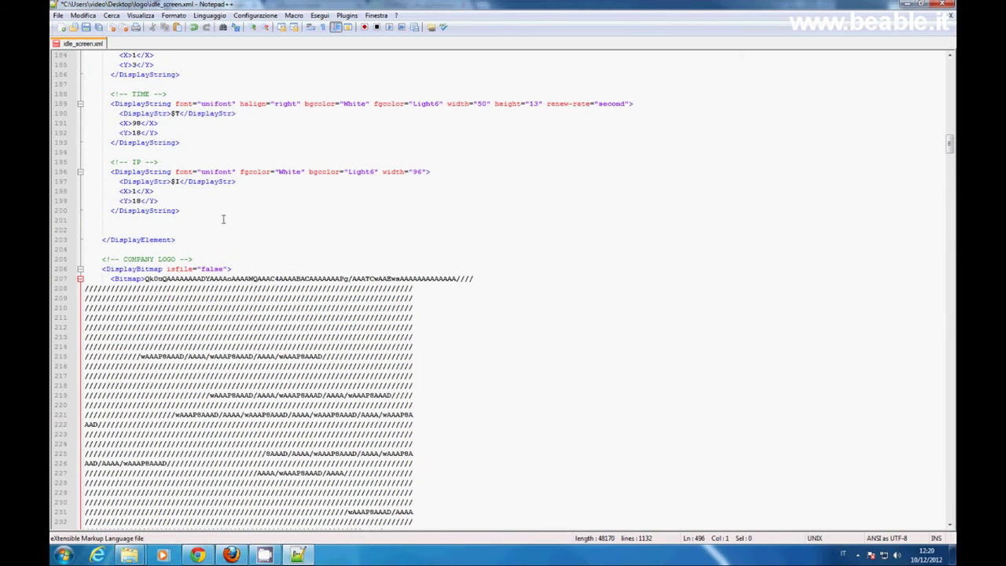
click(87, 27)
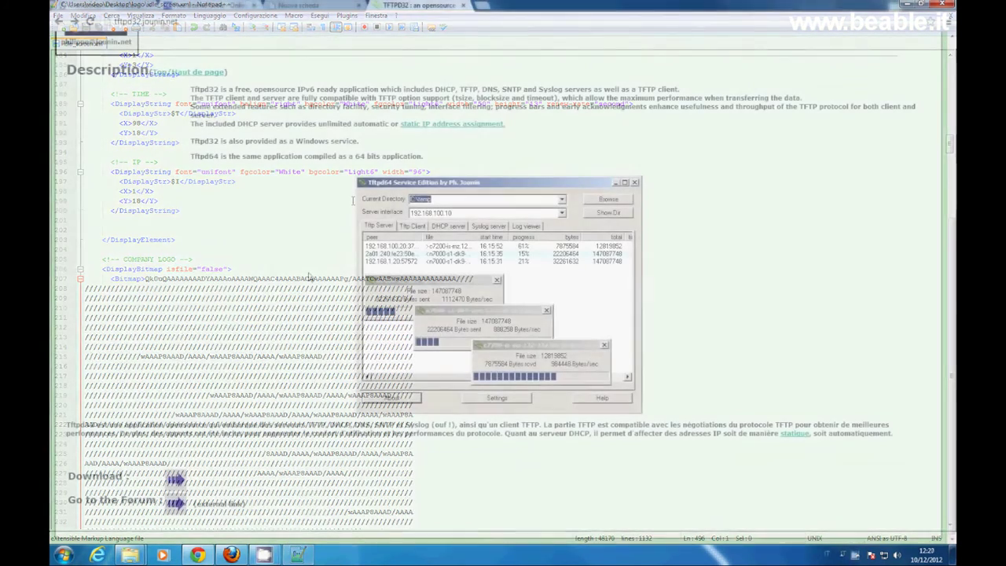
Download the Tftpd64 standard edition installer and install it with default options.
click(177, 481)
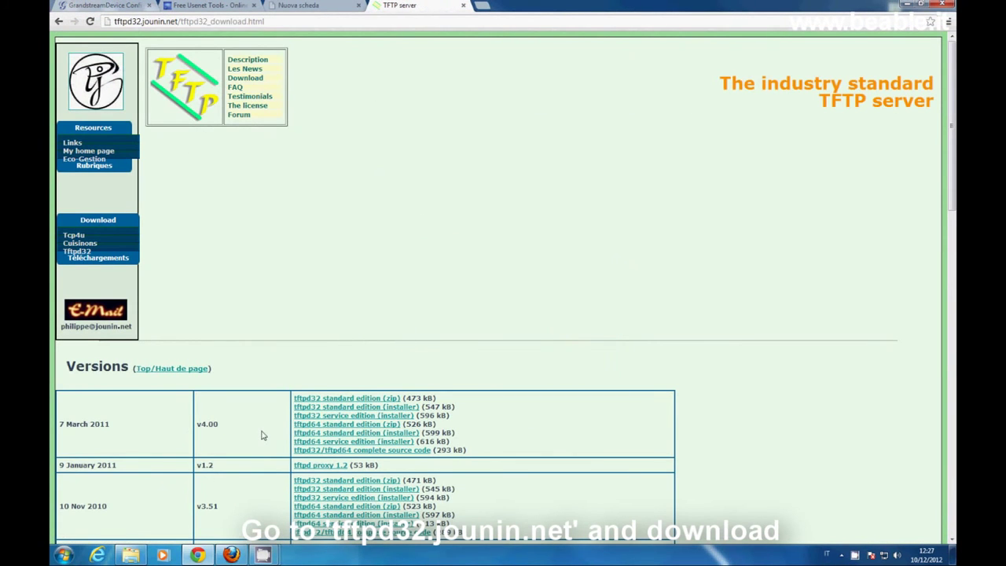
click(410, 437)
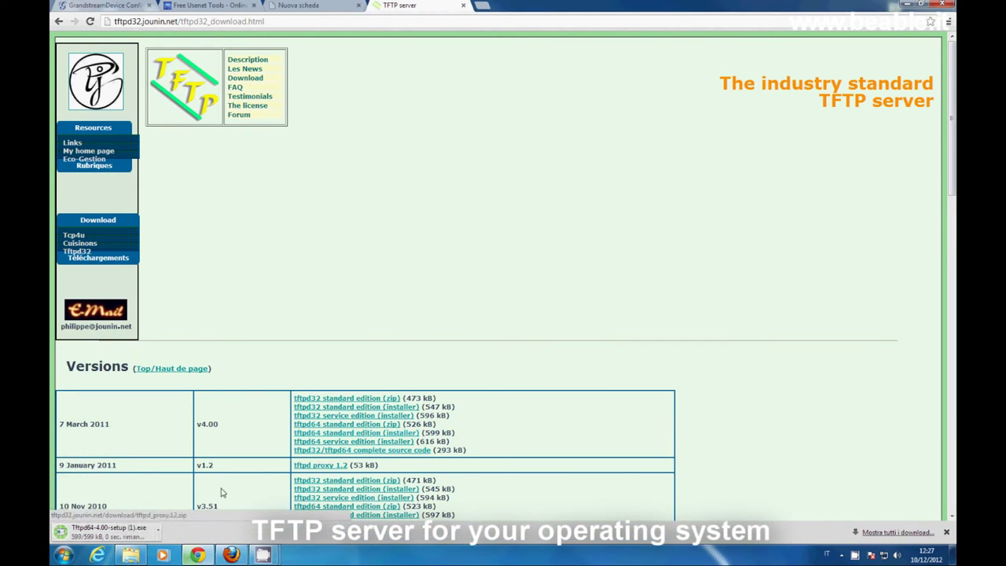
click(108, 533)
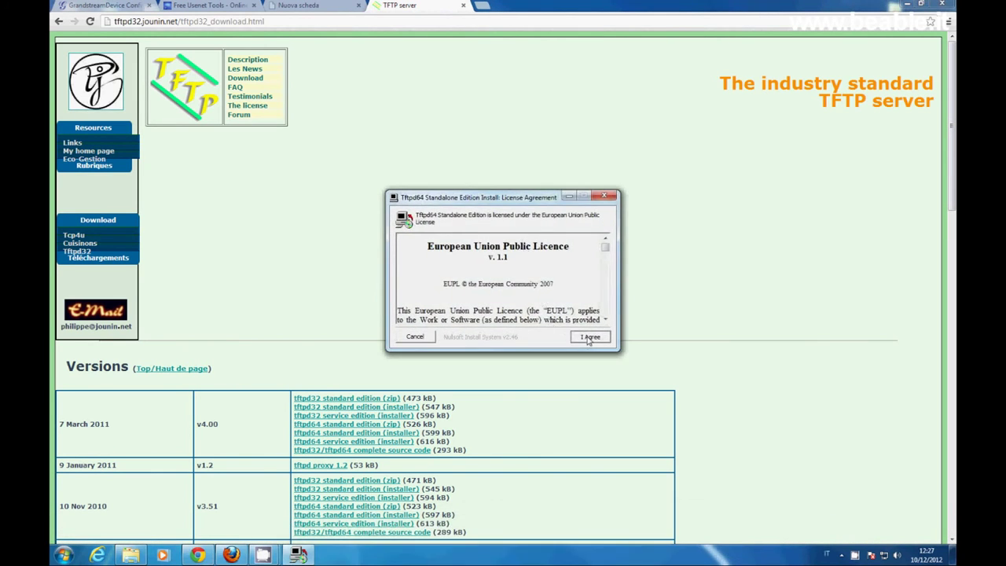
click(588, 338)
click(588, 338)
click(590, 338)
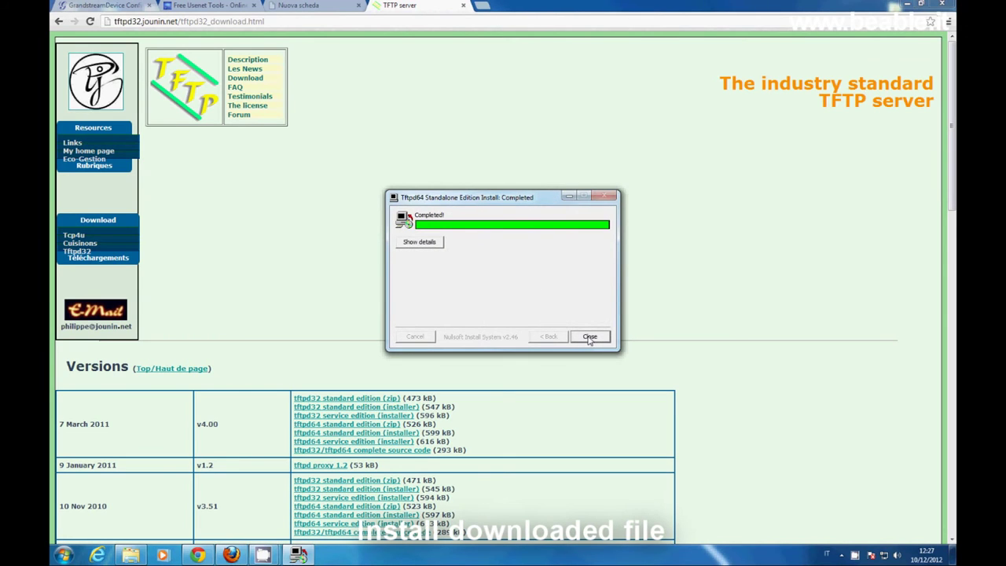
click(590, 337)
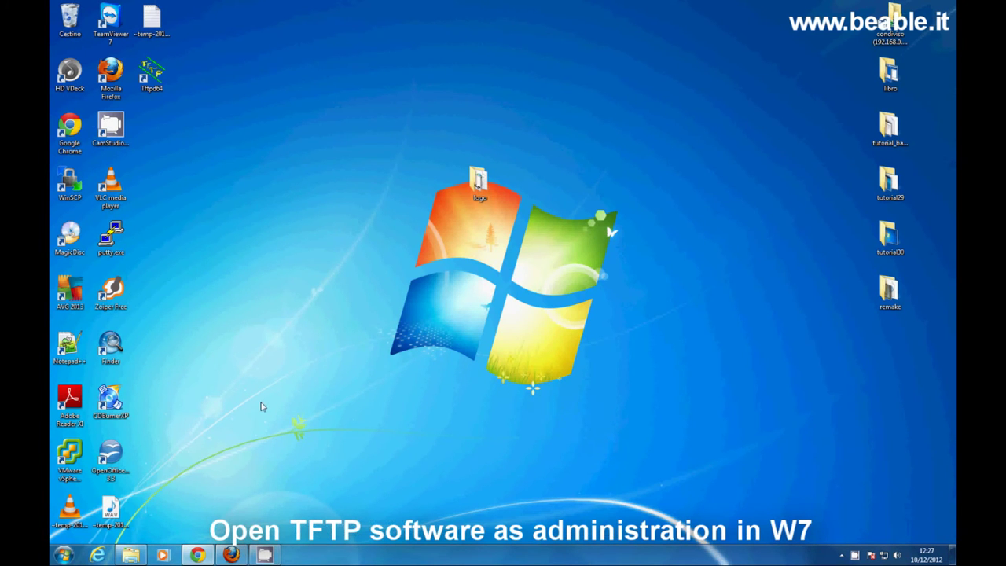
Launch Tftpd64 as administrator and centre its window.
right_click(160, 88)
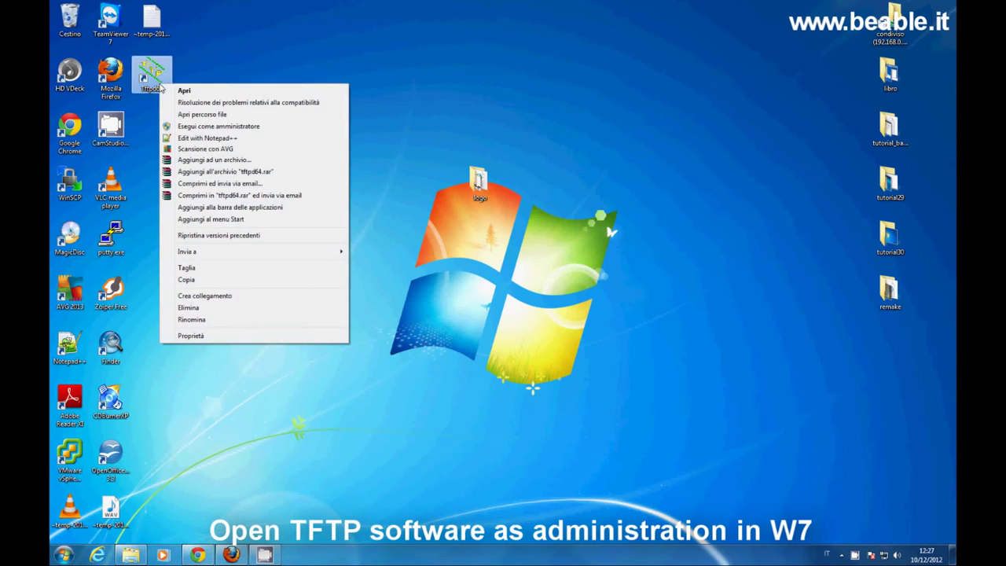
click(236, 127)
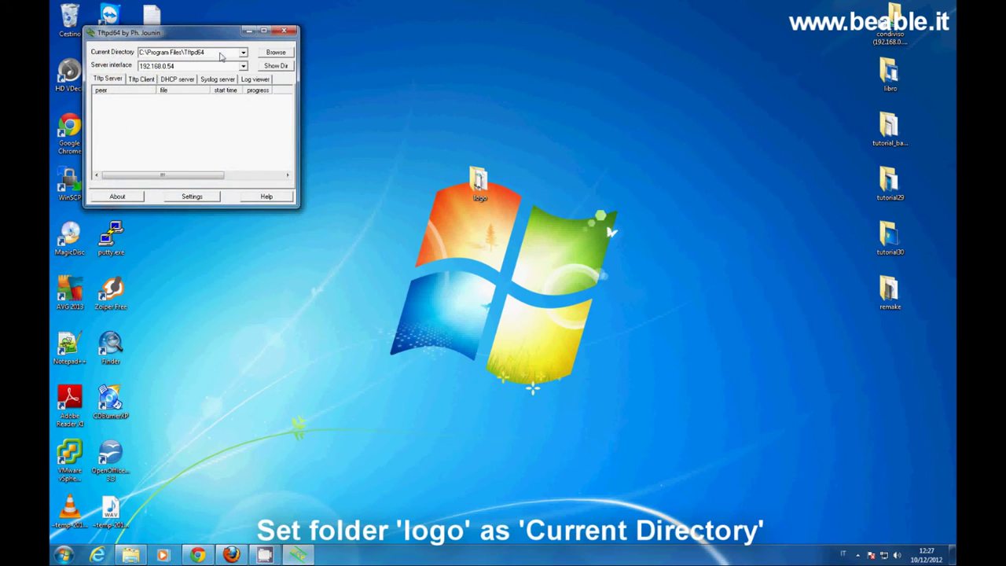
drag(212, 35, 478, 140)
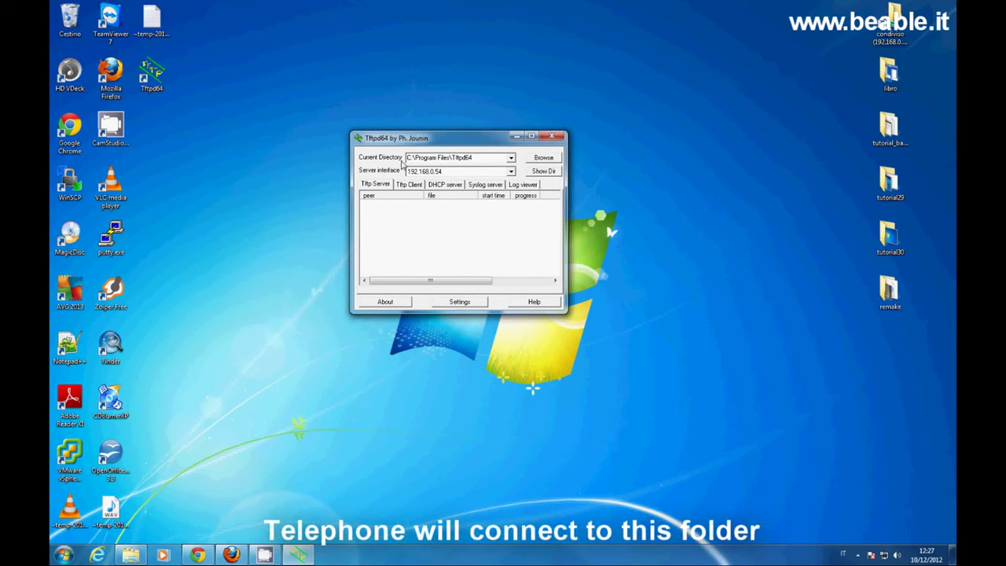
Set Tftpd64's current directory to the Desktop logo folder and its server interface to 192.168.0.54.
click(535, 160)
click(472, 307)
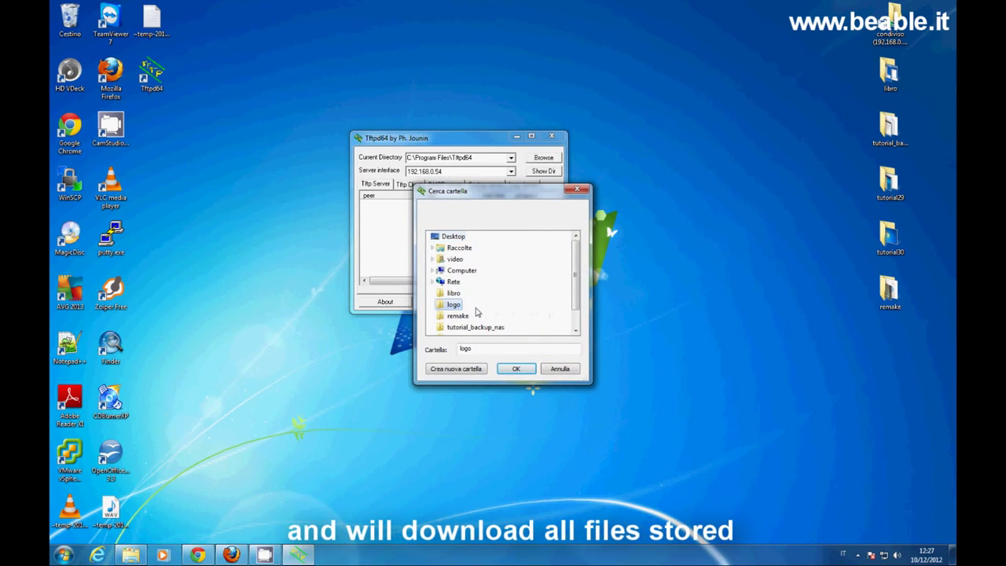
click(523, 372)
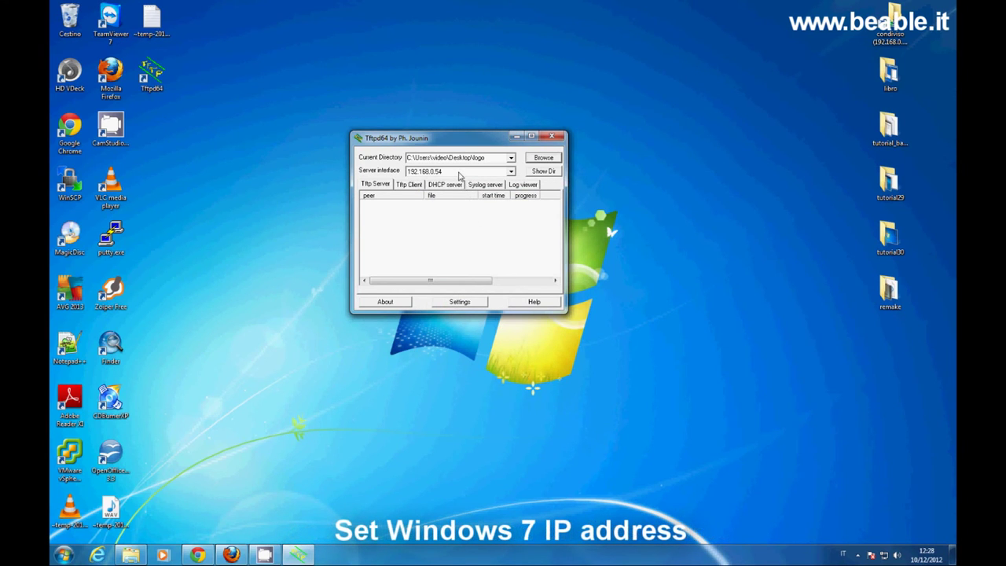
click(460, 171)
click(457, 182)
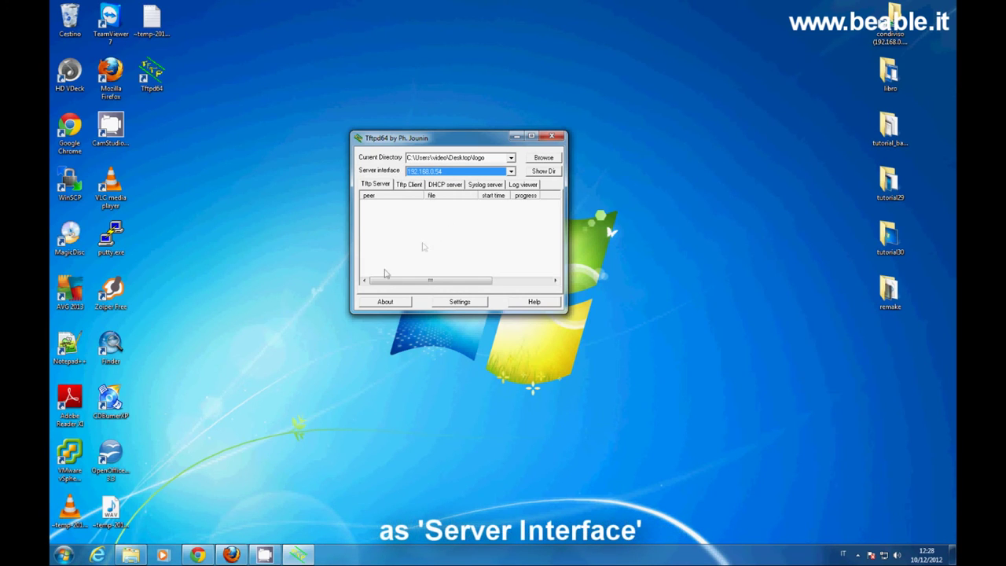
click(197, 555)
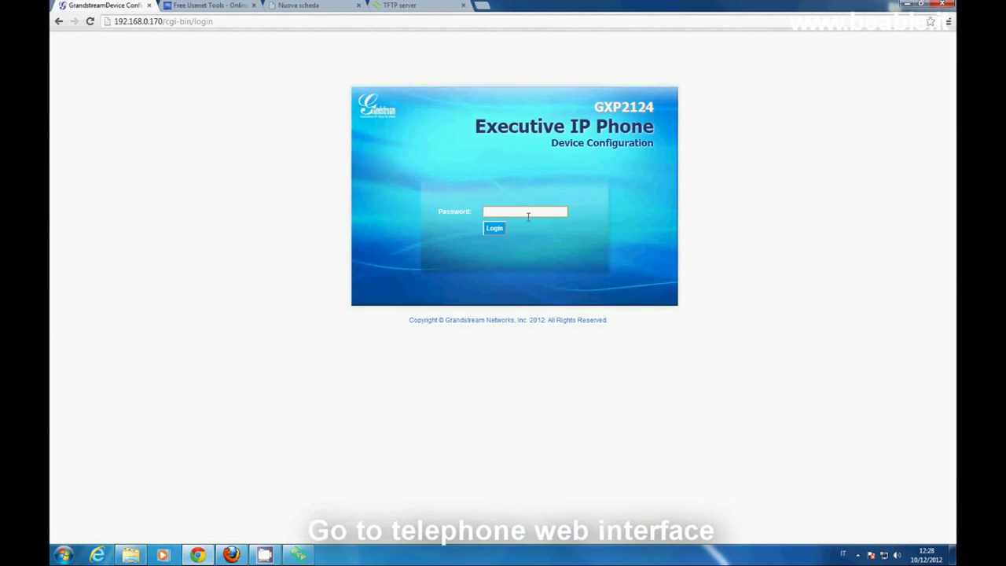
Log in with the admin password and go to Settings > Advanced Settings.
text(n)
key(Return)
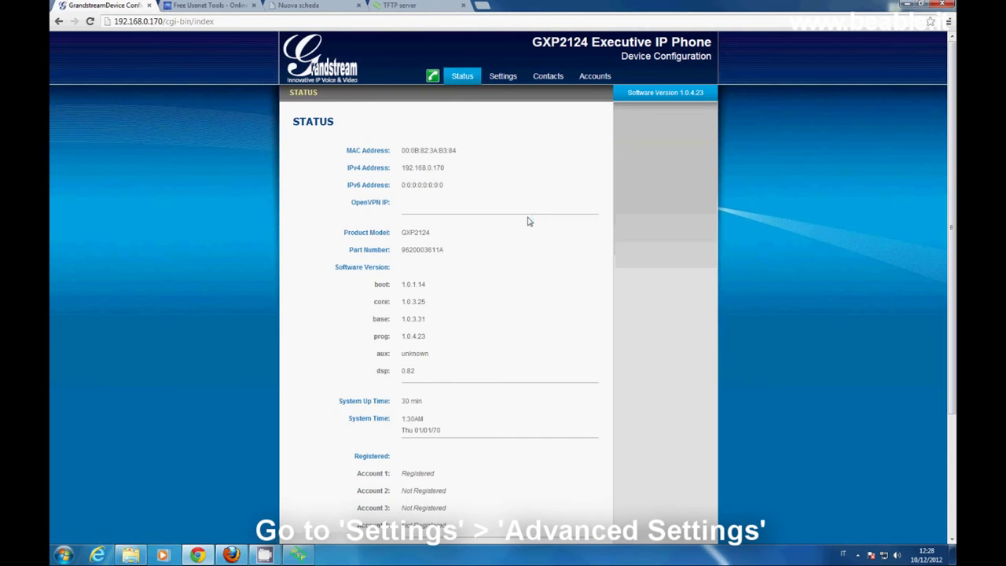
click(506, 81)
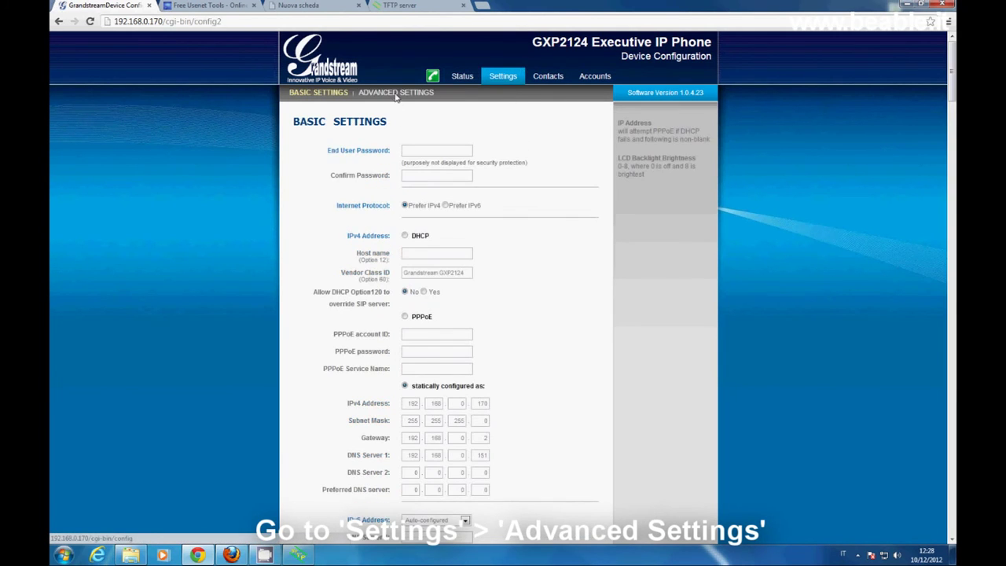
click(397, 94)
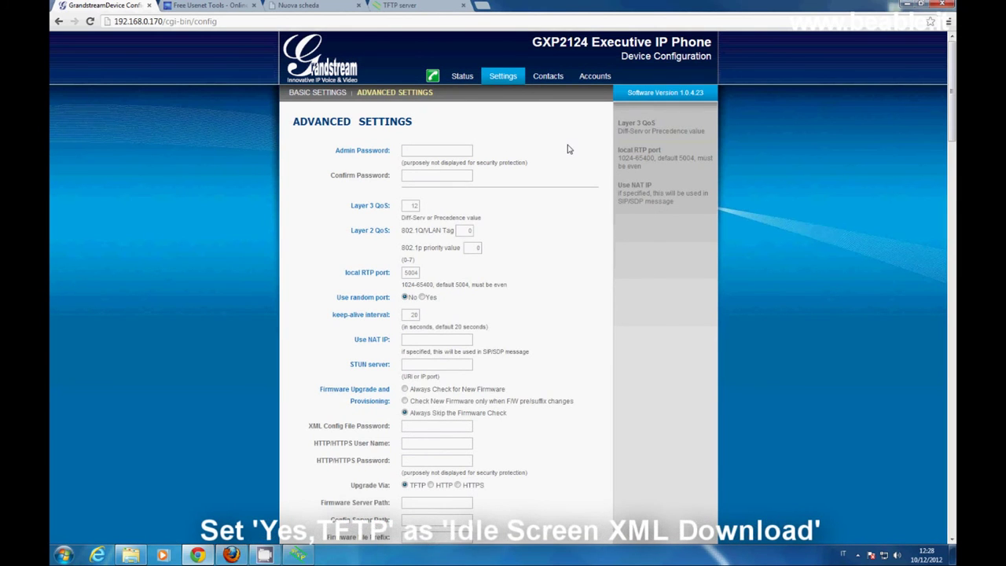
Enable Idle Screen XML download via TFTP from 192.168.0.54 and update the settings.
scroll(570, 149, down, 15)
scroll(569, 149, down, 6)
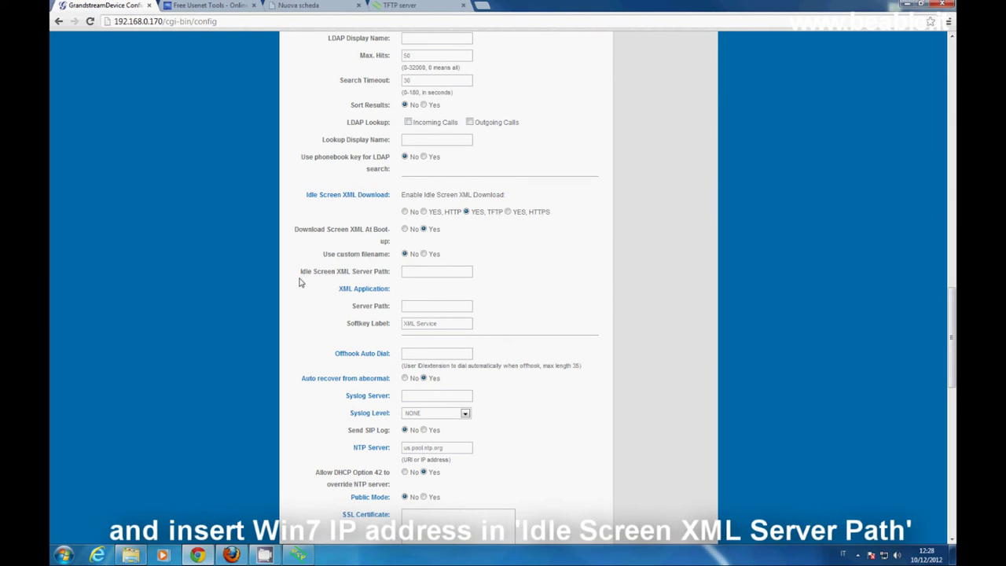
click(410, 272)
text(192.168.0.54)
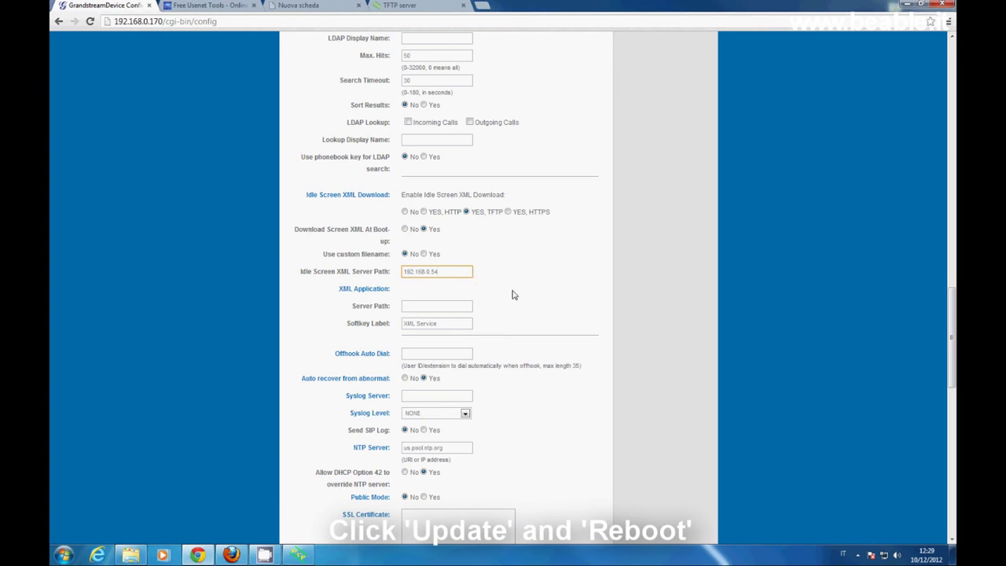
scroll(512, 295, down, 15)
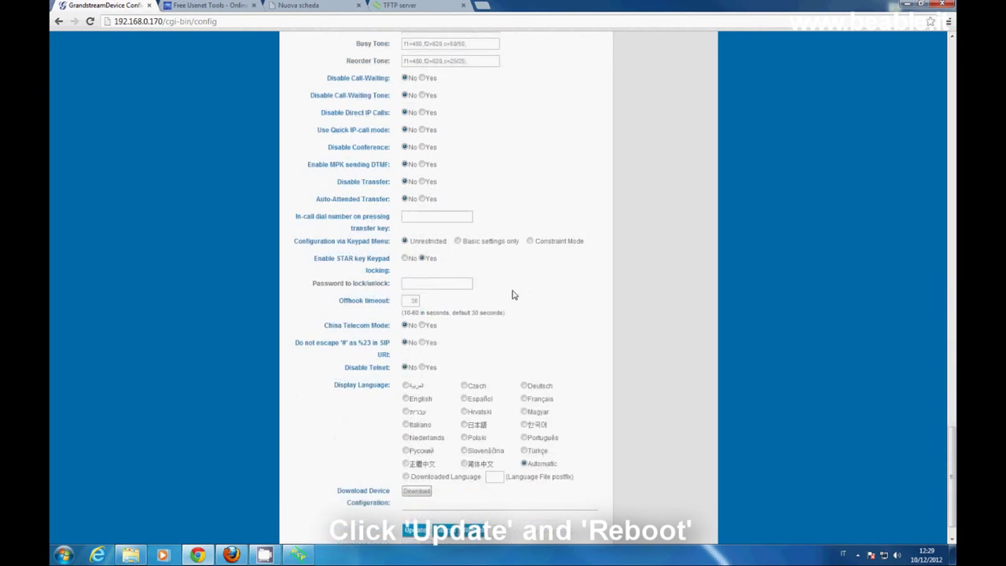
scroll(512, 295, down, 1)
click(425, 496)
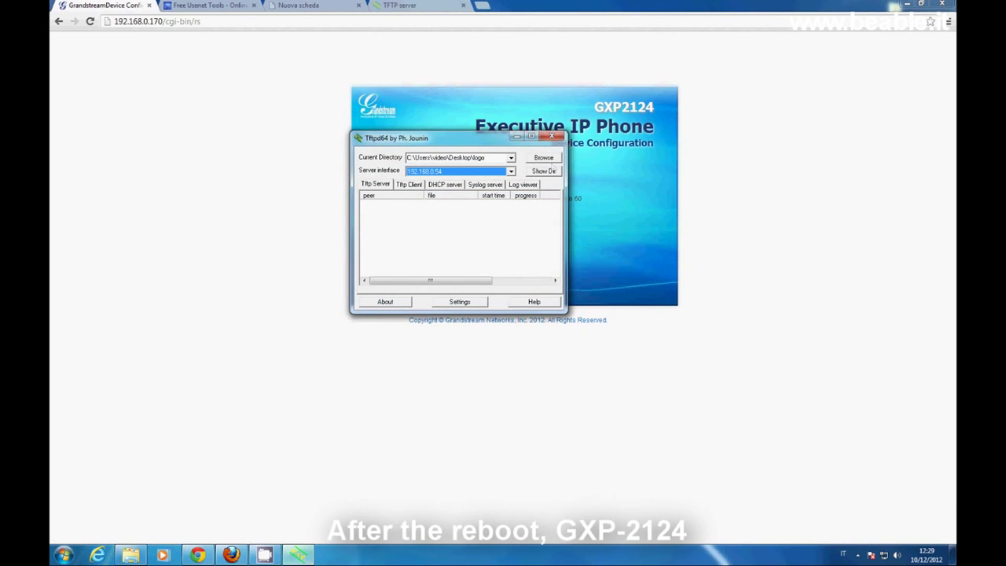
Move the Tftpd64 window aside while the phone reboots and fetches the logo.
drag(492, 140, 778, 261)
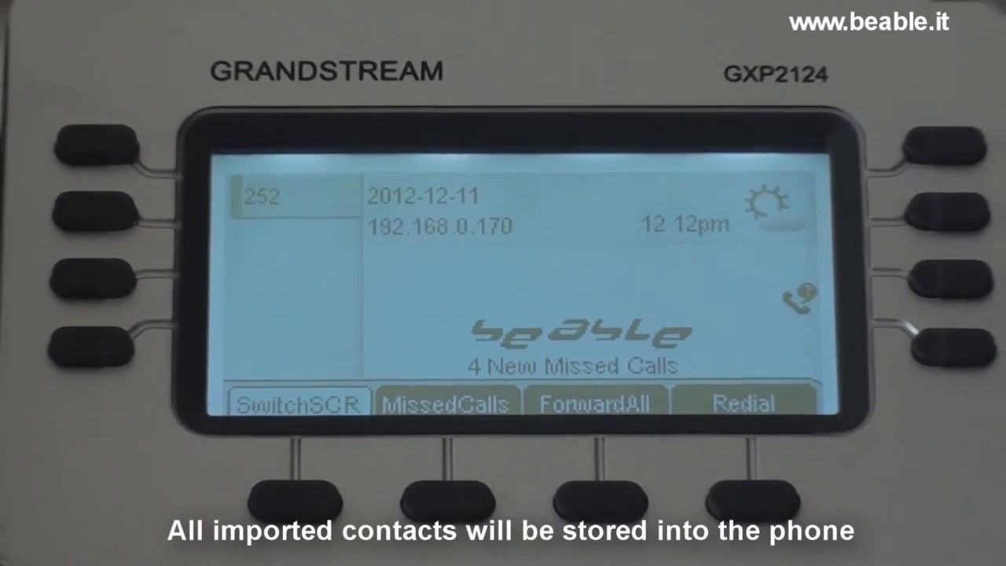
From the phone's Menu, open Phone Book and scroll through the three imported contacts.
key(Return)
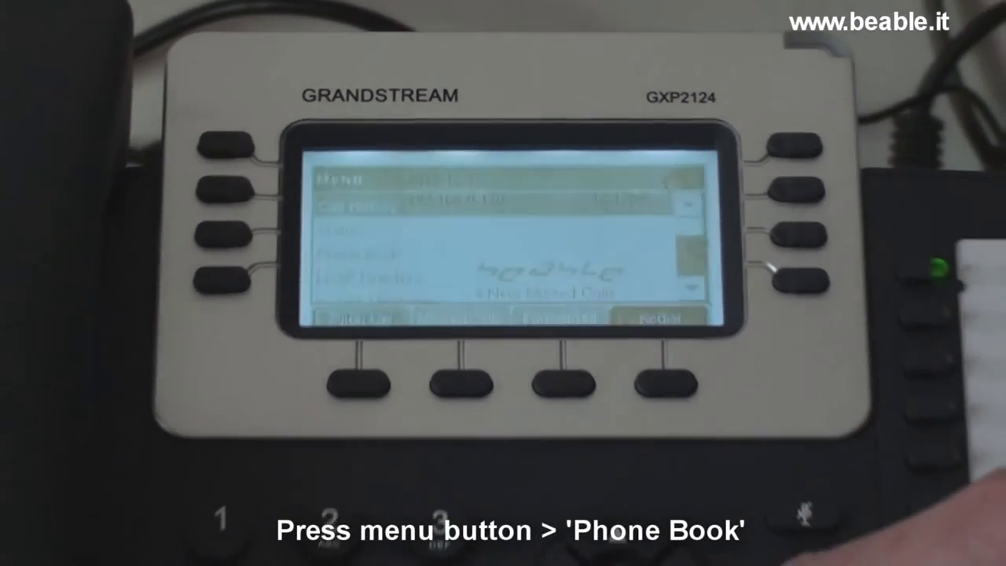
key(Down)
key(Down)
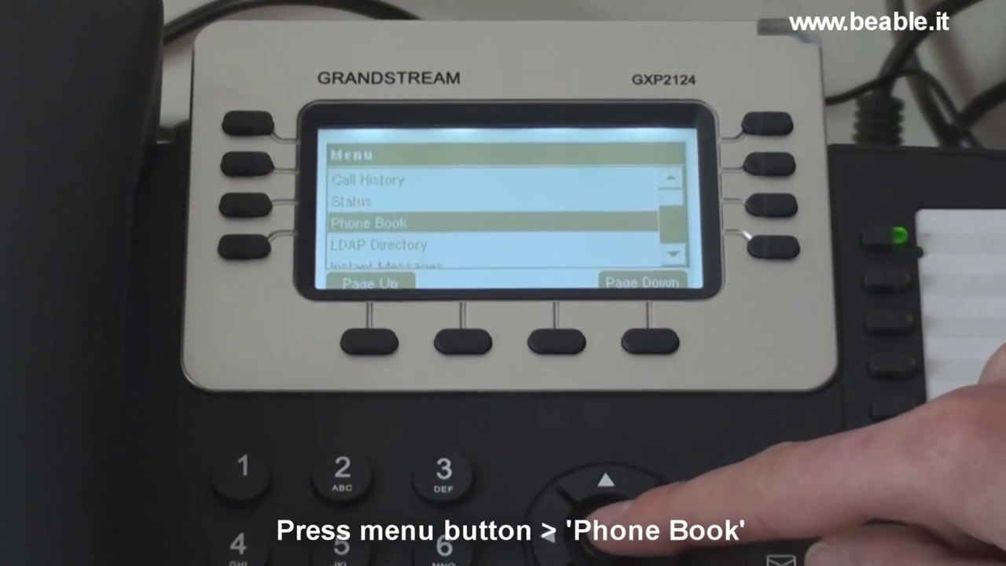
key(Return)
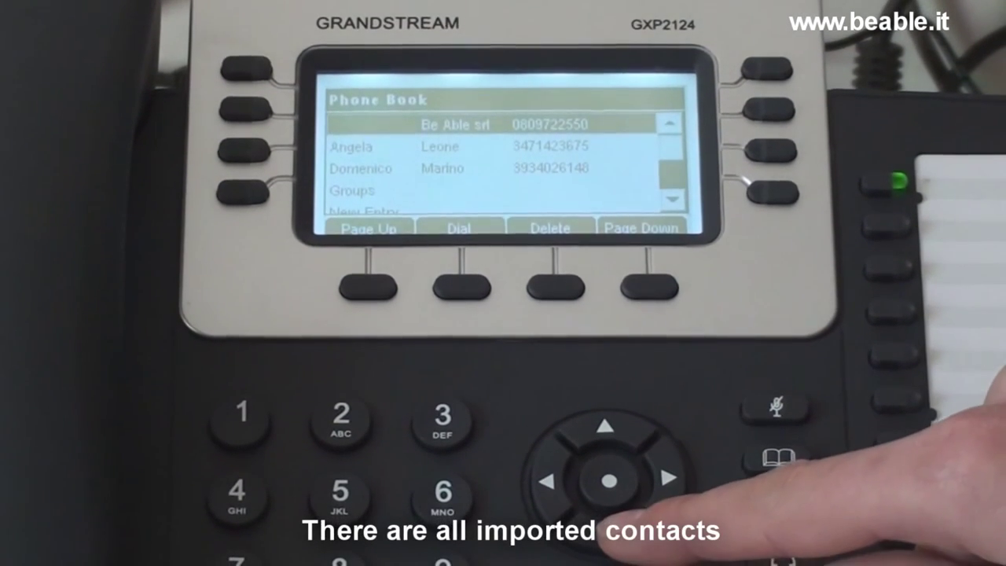
key(Down)
key(Down)
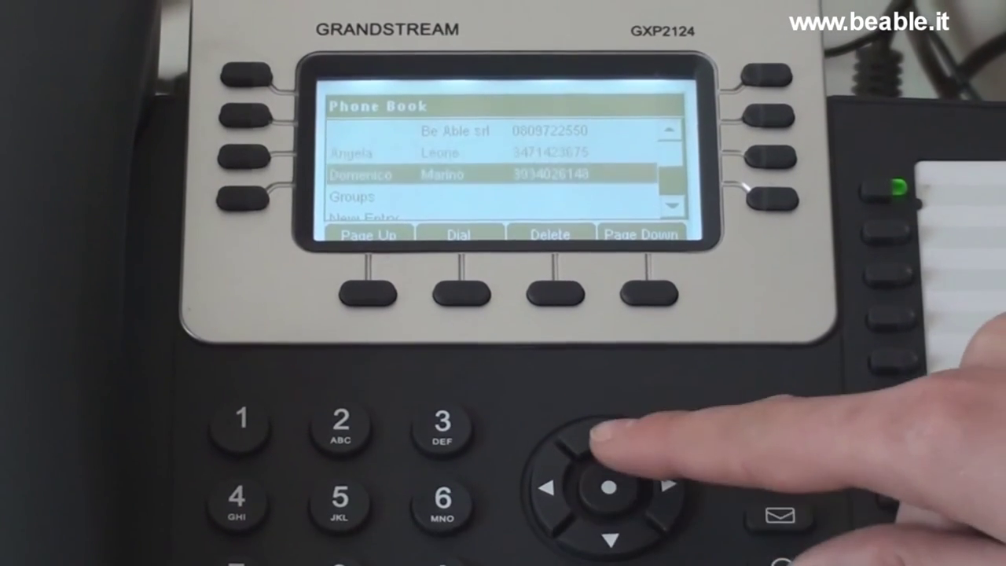
key(Up)
key(Up)
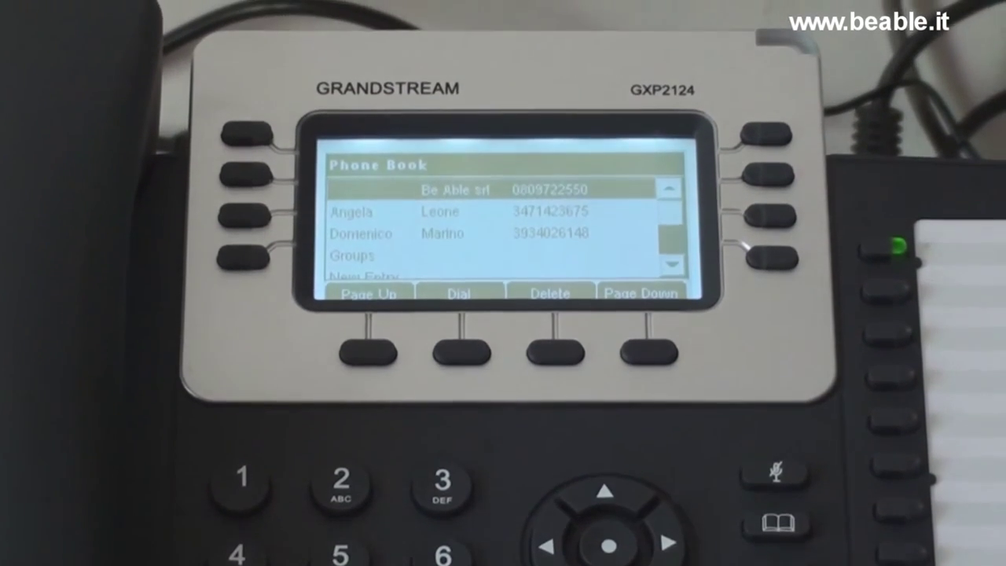